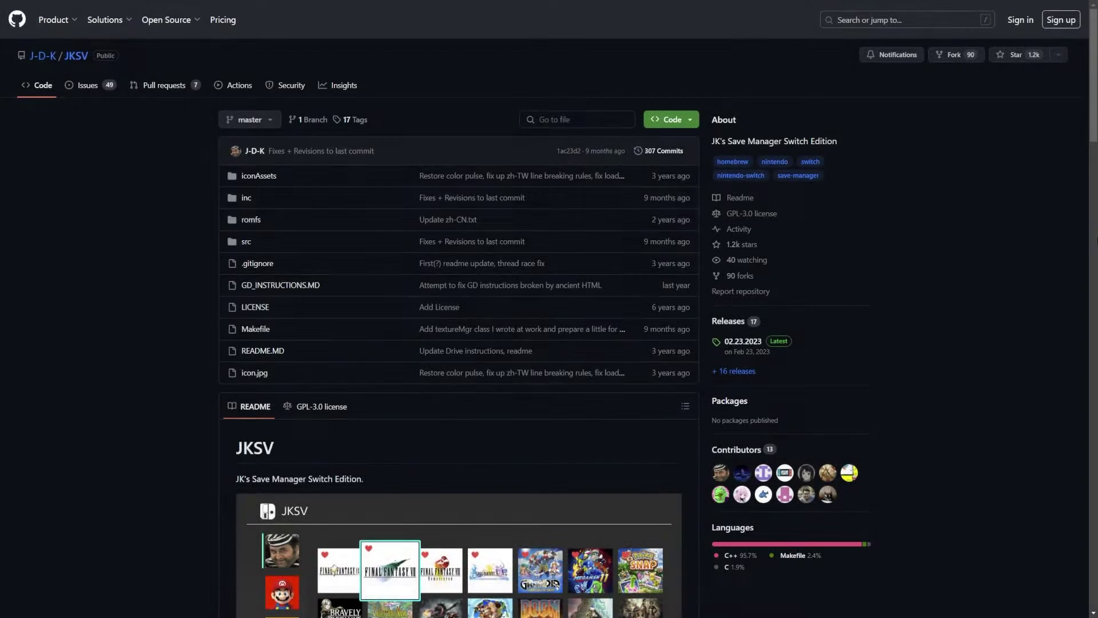
Read through the JKSV README's feature list and quick guide, and open the repository's releases
{"action": "scroll", "coordinate": [549, 309], "scroll_direction": "down", "scroll_amount": 5}
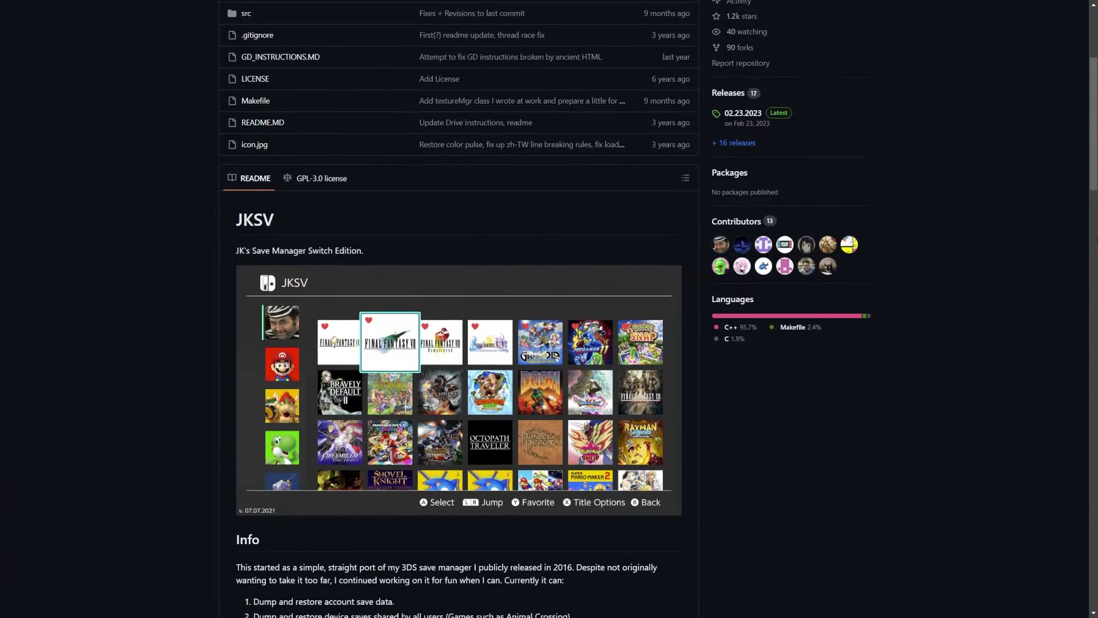
{"action": "scroll", "coordinate": [550, 309], "scroll_direction": "down", "scroll_amount": 2}
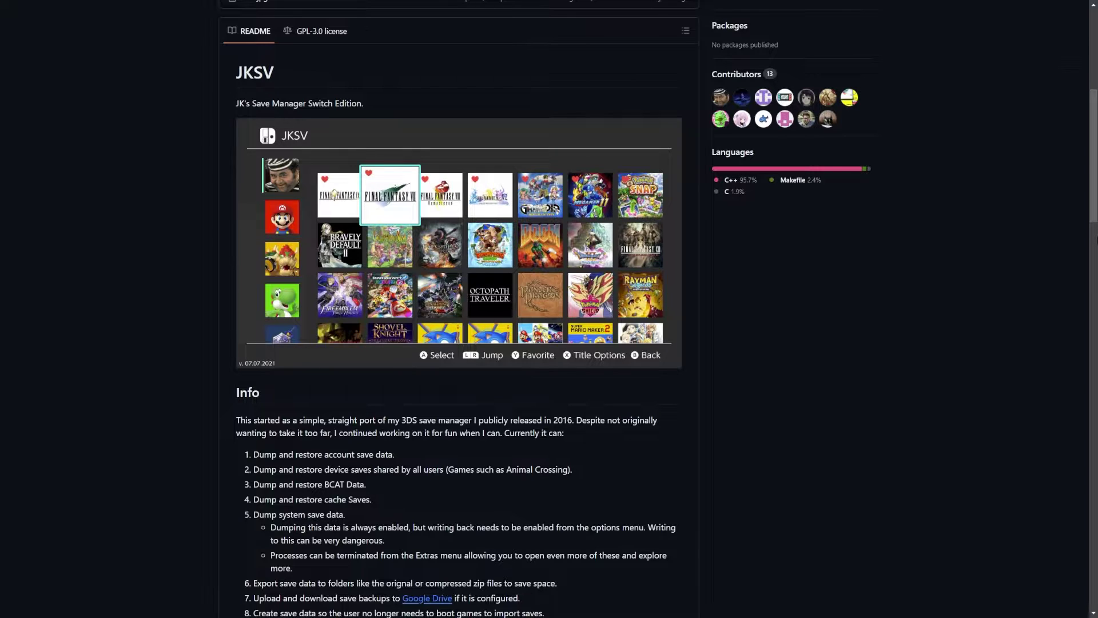
{"action": "scroll", "coordinate": [549, 309], "scroll_direction": "down", "scroll_amount": 2}
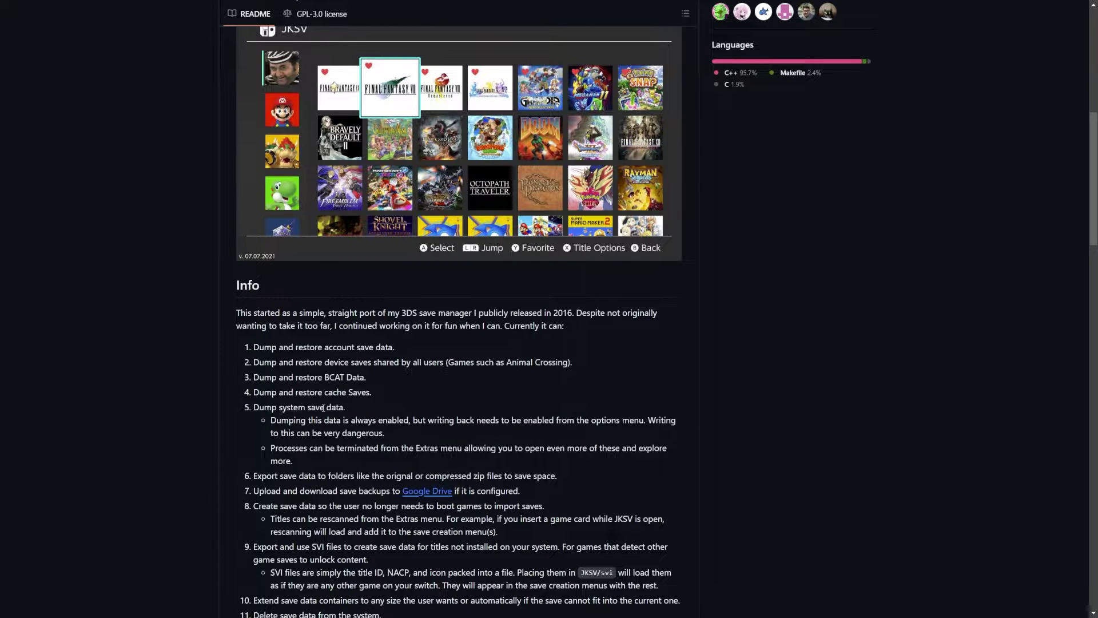
{"action": "scroll", "coordinate": [323, 408], "scroll_direction": "up", "scroll_amount": 1}
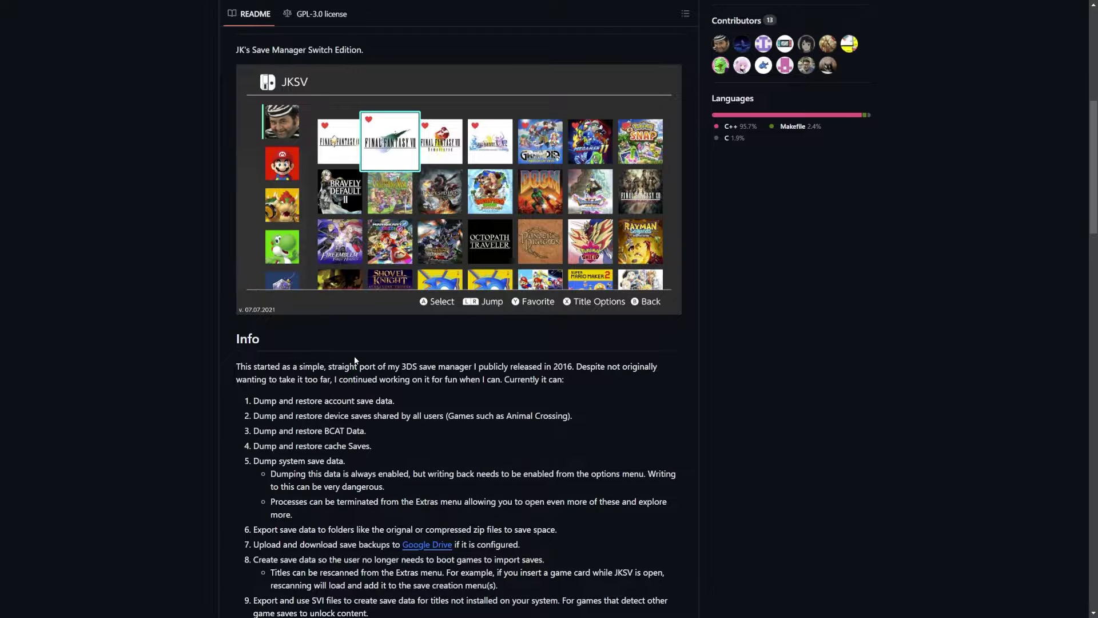
{"action": "scroll", "coordinate": [355, 359], "scroll_direction": "down", "scroll_amount": 2}
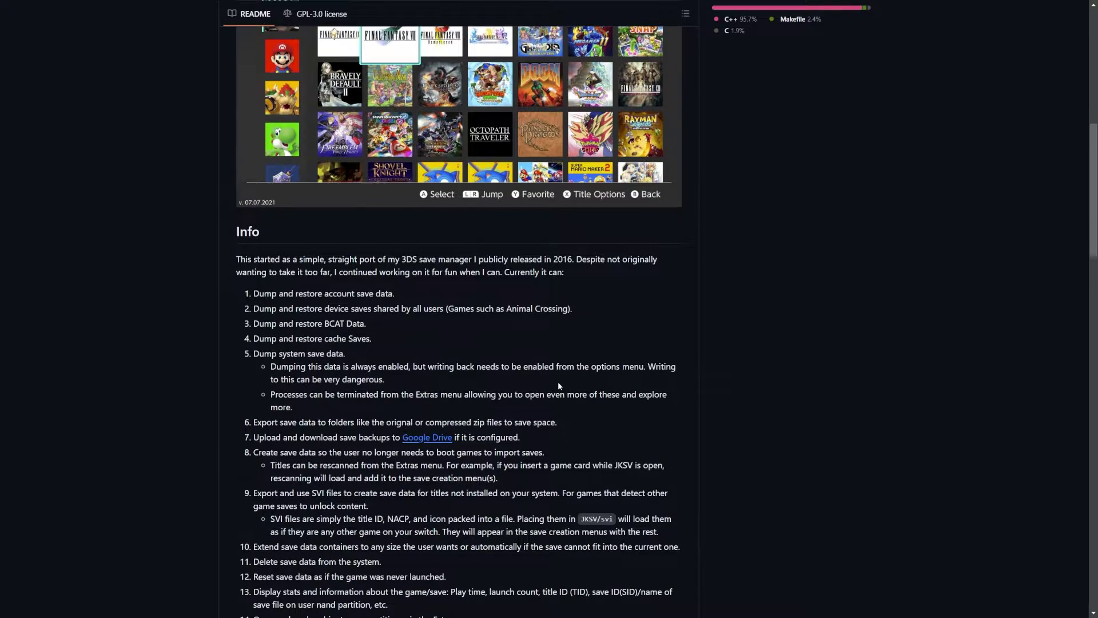
{"action": "scroll", "coordinate": [558, 381], "scroll_direction": "down", "scroll_amount": 2}
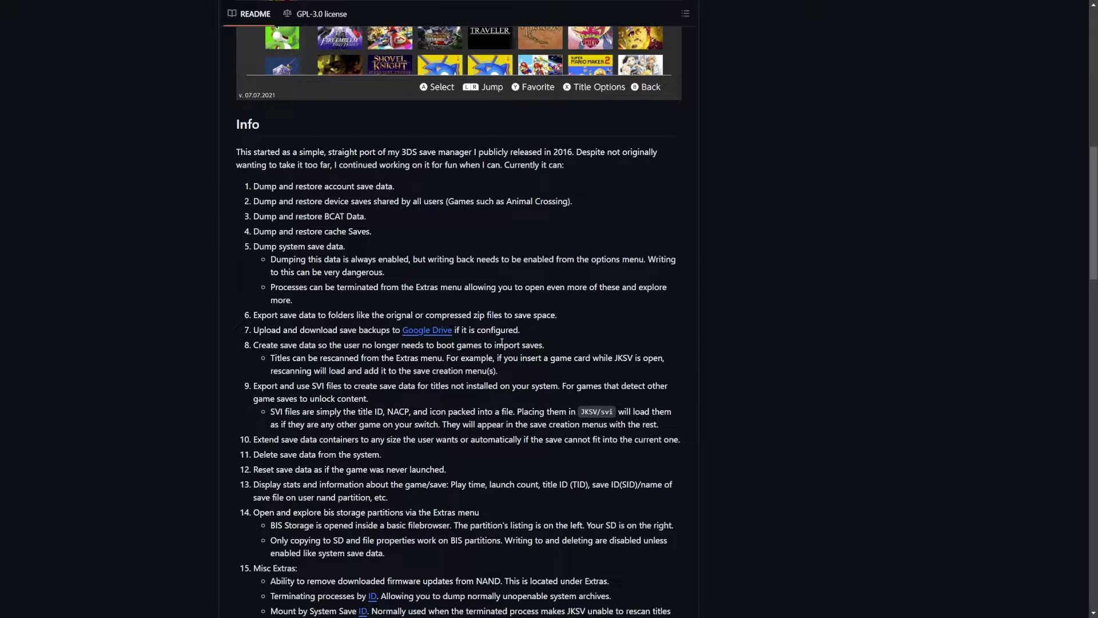
{"action": "scroll", "coordinate": [624, 350], "scroll_direction": "down", "scroll_amount": 5}
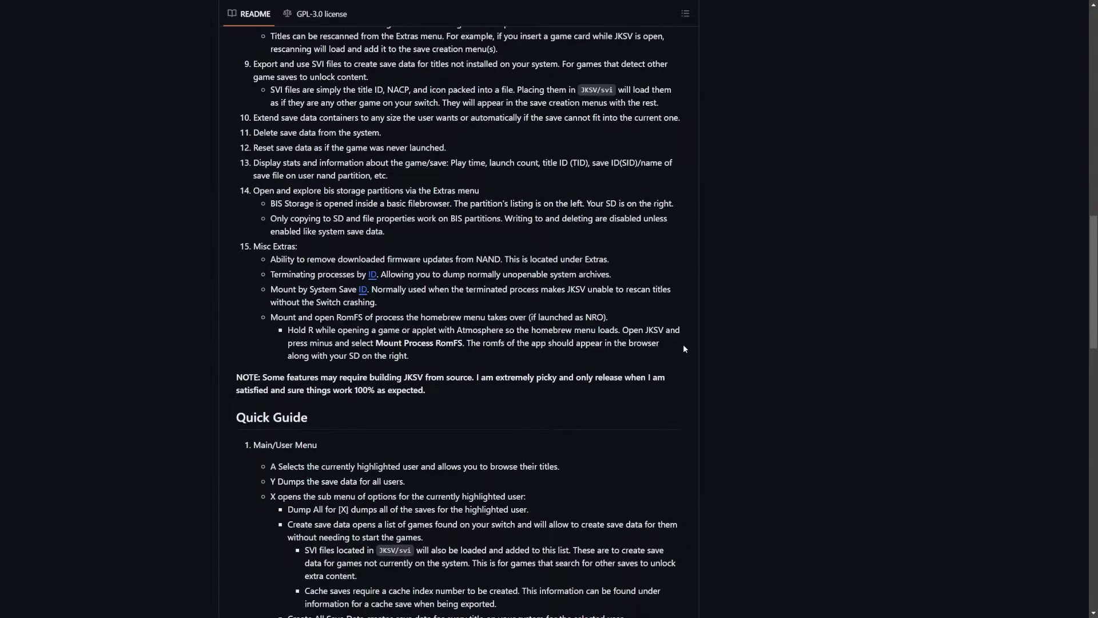
{"action": "scroll", "coordinate": [684, 348], "scroll_direction": "down", "scroll_amount": 2}
{"action": "scroll", "coordinate": [681, 348], "scroll_direction": "down", "scroll_amount": 7}
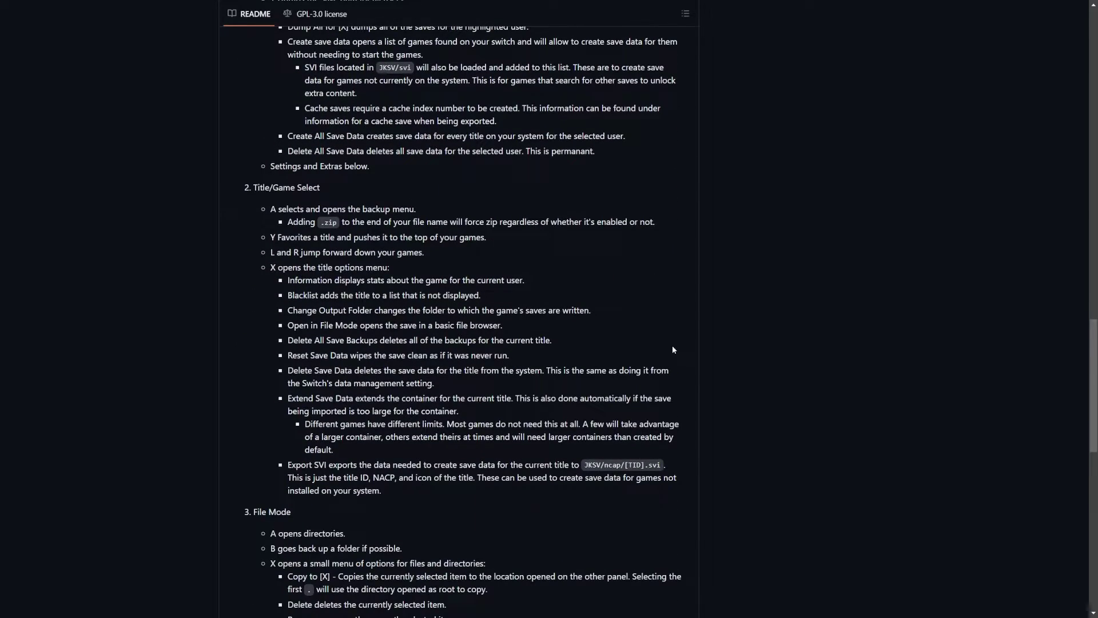
{"action": "scroll", "coordinate": [673, 347], "scroll_direction": "down", "scroll_amount": 3}
{"action": "scroll", "coordinate": [670, 343], "scroll_direction": "up", "scroll_amount": 8}
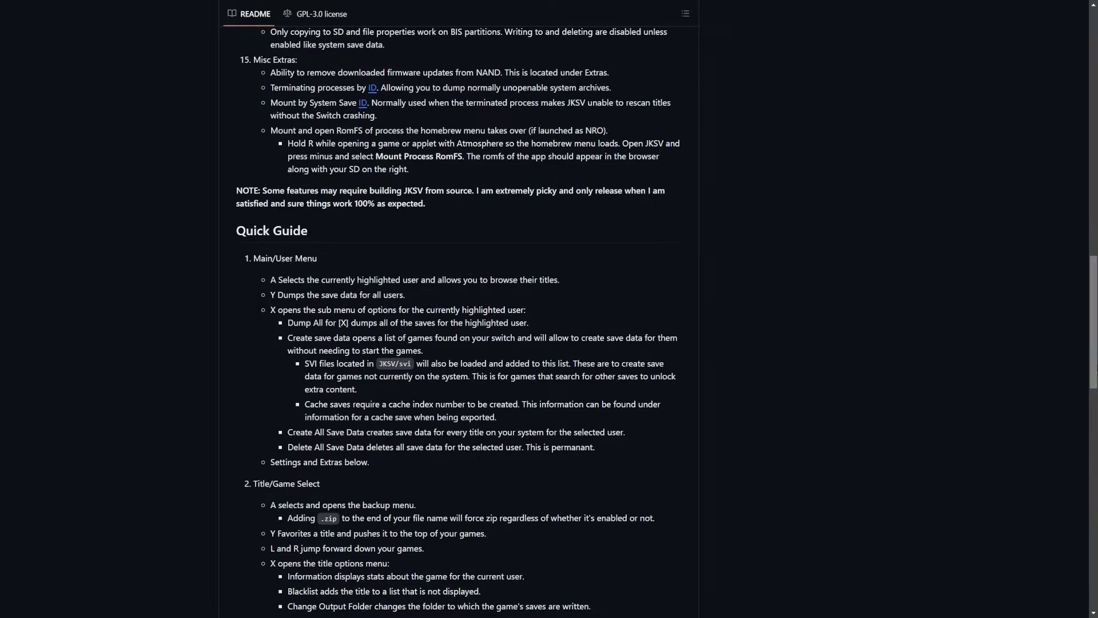
{"action": "scroll", "coordinate": [671, 343], "scroll_direction": "up", "scroll_amount": 6}
{"action": "scroll", "coordinate": [670, 342], "scroll_direction": "up", "scroll_amount": 20}
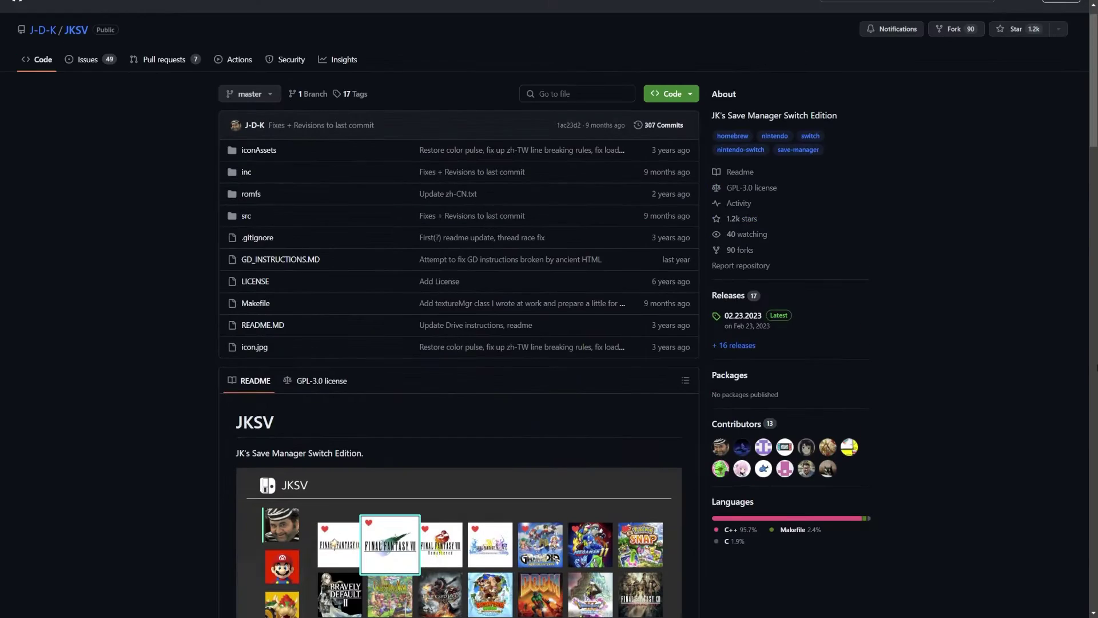
{"action": "left_click", "coordinate": [726, 296]}
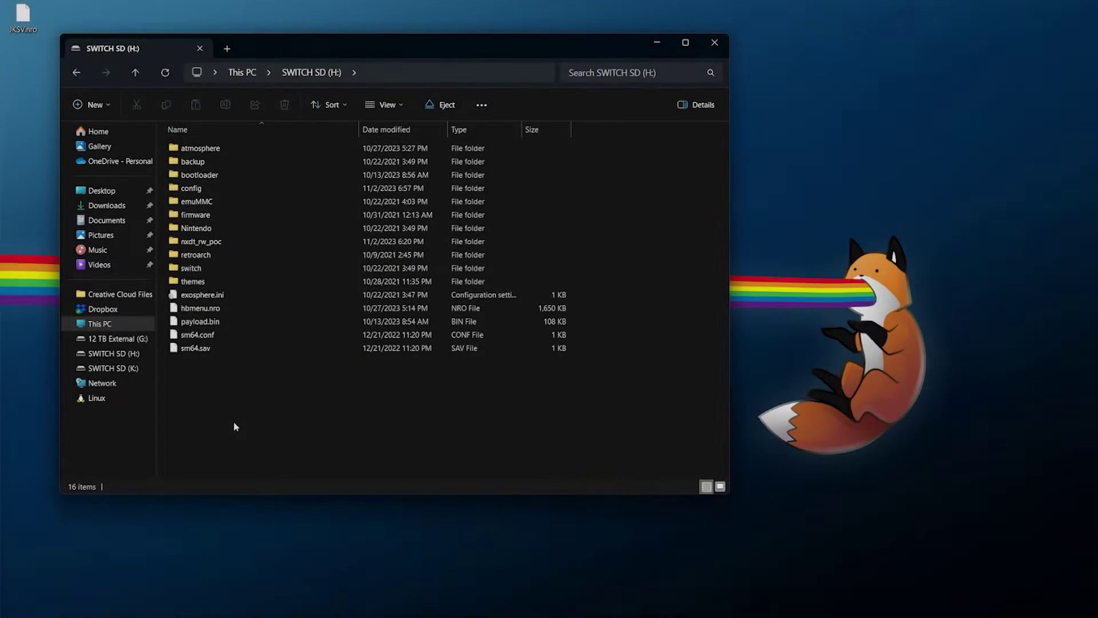
In File Explorer, copy JKSV.nro from the desktop into the switch folder on SWITCH SD (H:) and eject the card
{"action": "double_click", "coordinate": [192, 268]}
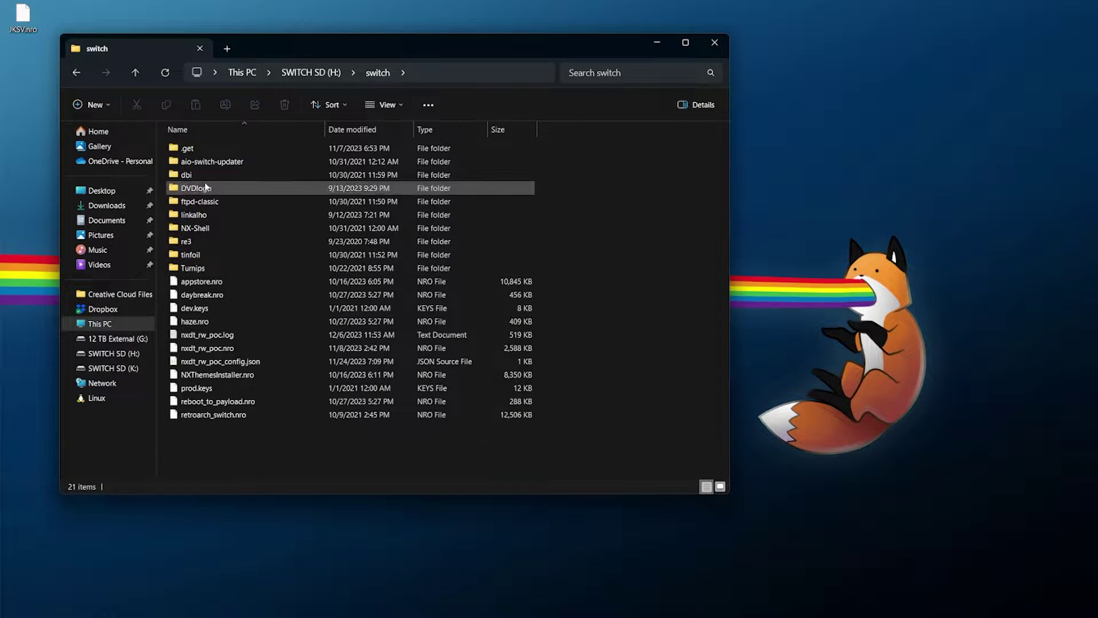
{"action": "left_click_drag", "start_coordinate": [23, 17], "coordinate": [298, 444]}
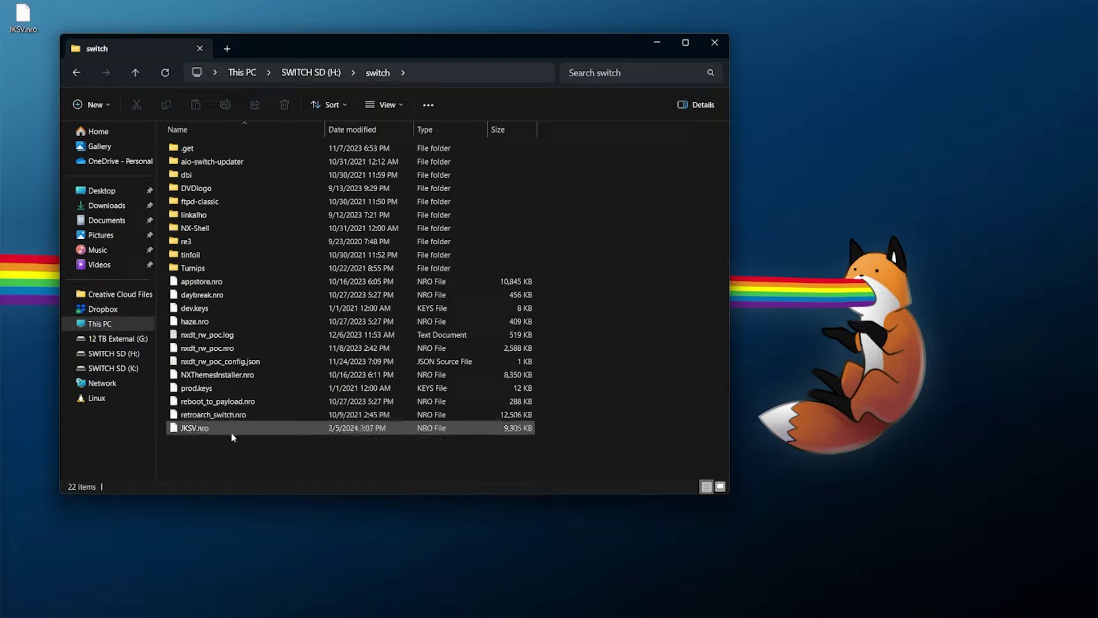
{"action": "key", "text": "alt+Up"}
{"action": "key", "text": "alt+Up"}
{"action": "right_click", "coordinate": [507, 197]}
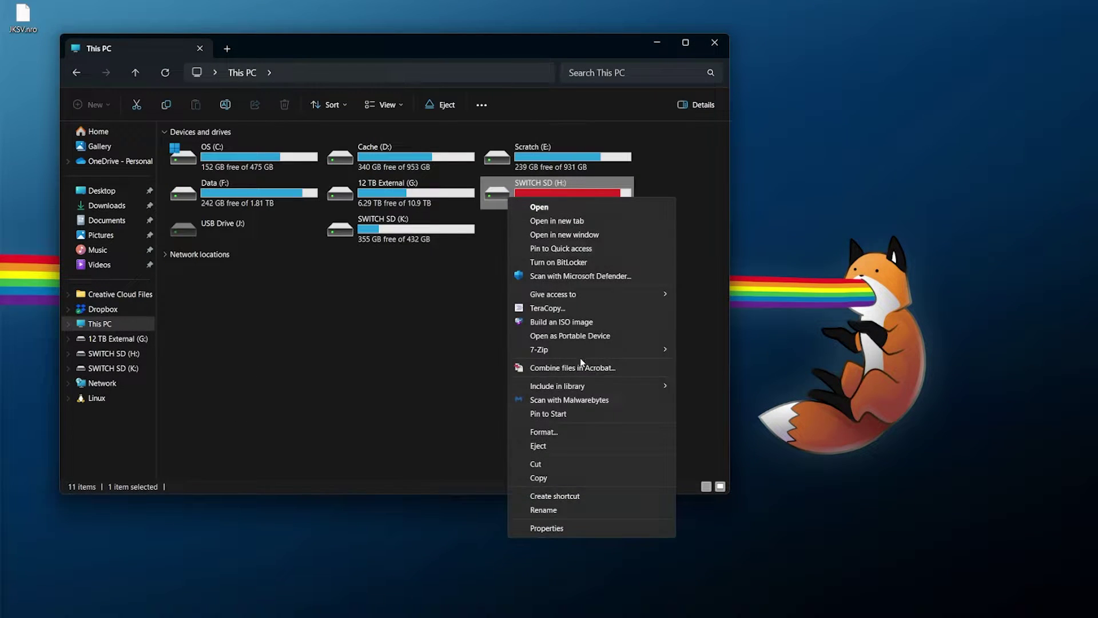
{"action": "left_click", "coordinate": [540, 447]}
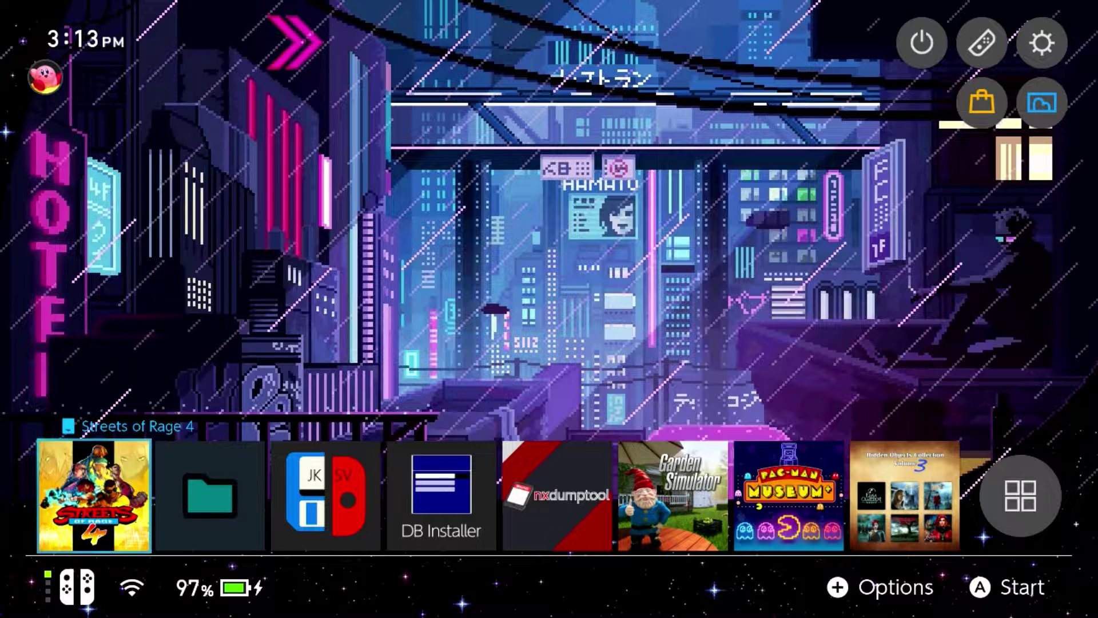
On the Switch home screen, open the homebrew menu through the Album
{"action": "key", "text": "Up"}
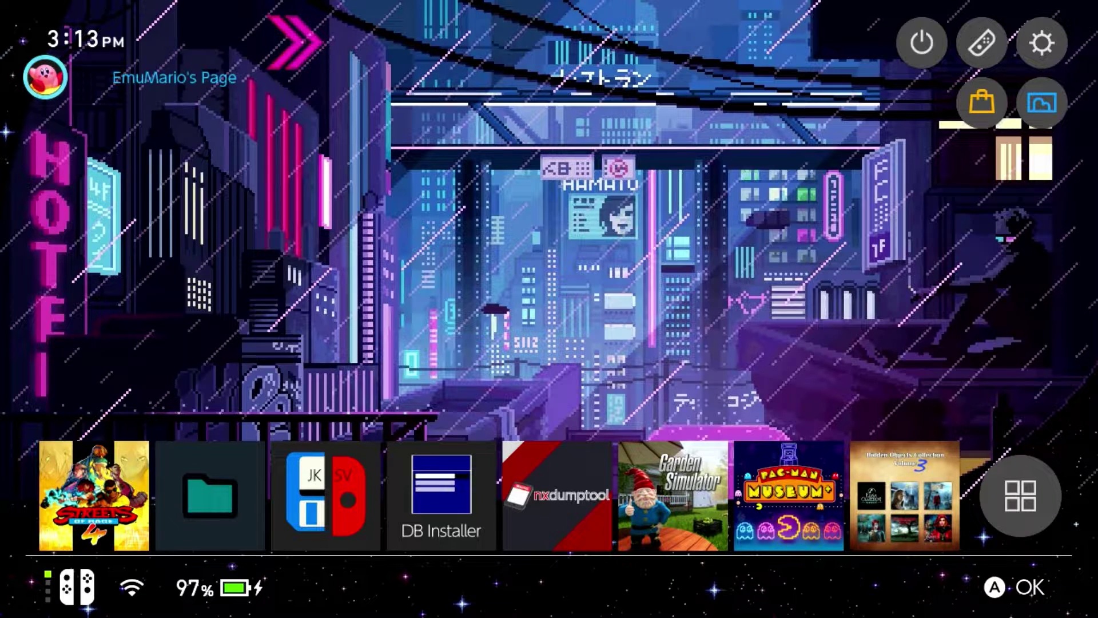
{"action": "key", "text": "Down"}
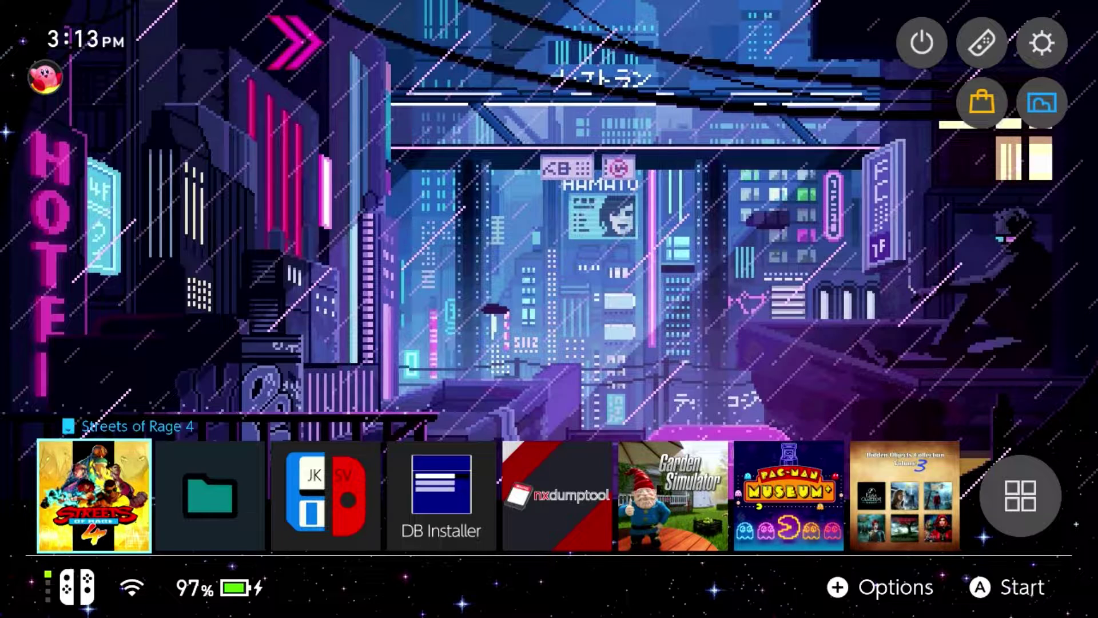
{"action": "key", "text": "Right"}
{"action": "key", "text": "Right"}
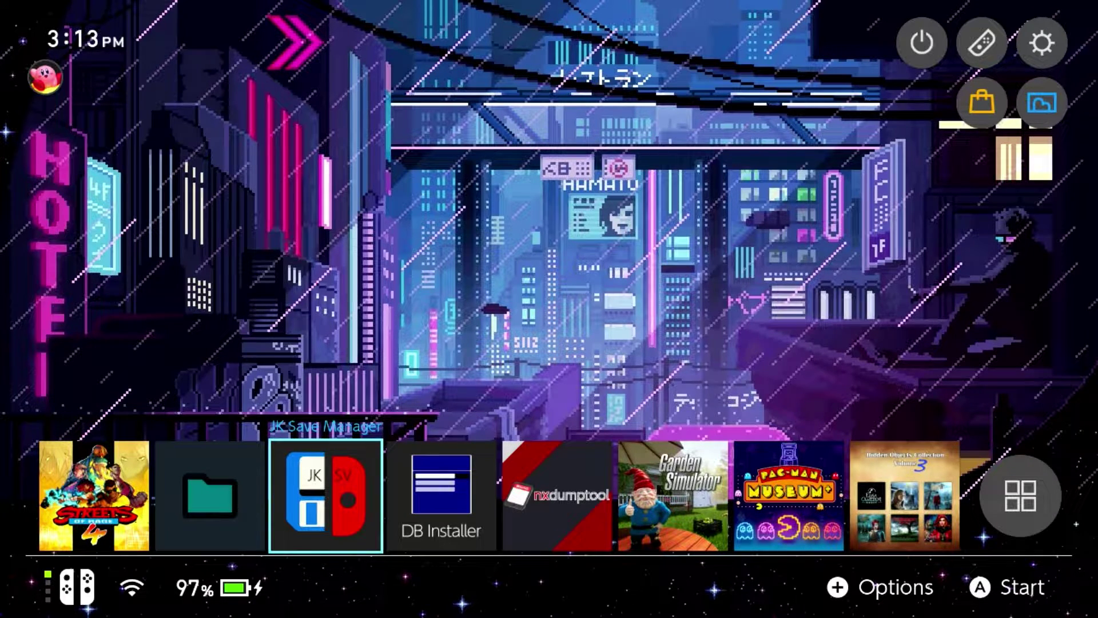
{"action": "key", "text": "Up"}
{"action": "key", "text": "Right"}
{"action": "key", "text": "Right"}
{"action": "key", "text": "Down"}
{"action": "key", "text": "Right"}
{"action": "key", "text": "Return"}
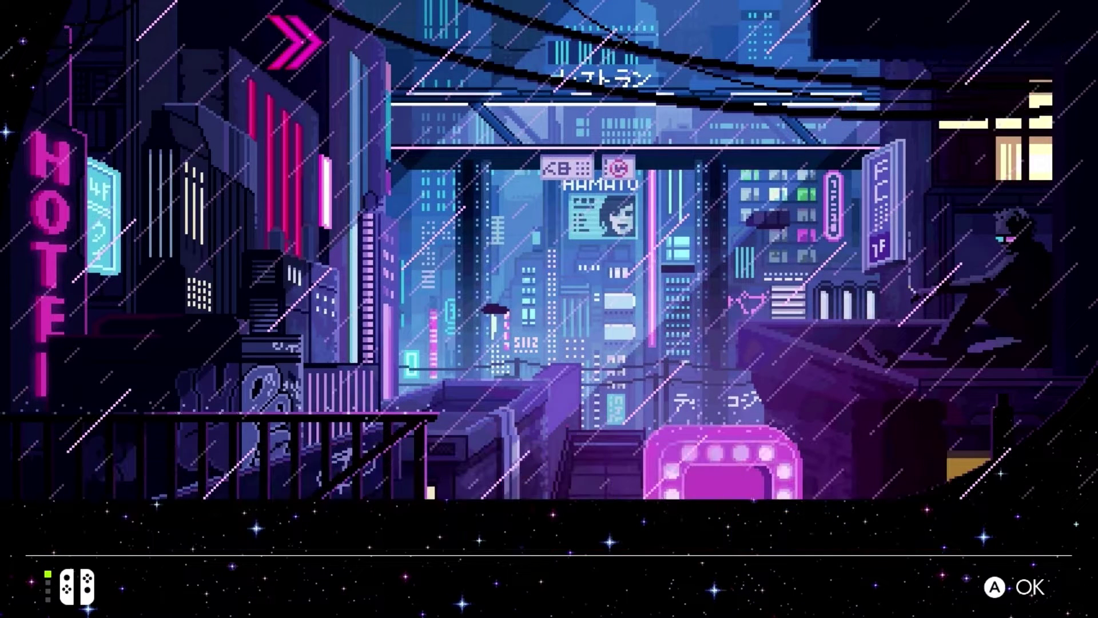
Launch JKSV from the homebrew menu's sdmc:/switch list
{"action": "key", "text": "Right"}
{"action": "key", "text": "Right"}
{"action": "key", "text": "Right"}
{"action": "key", "text": "Right"}
{"action": "key", "text": "Right"}
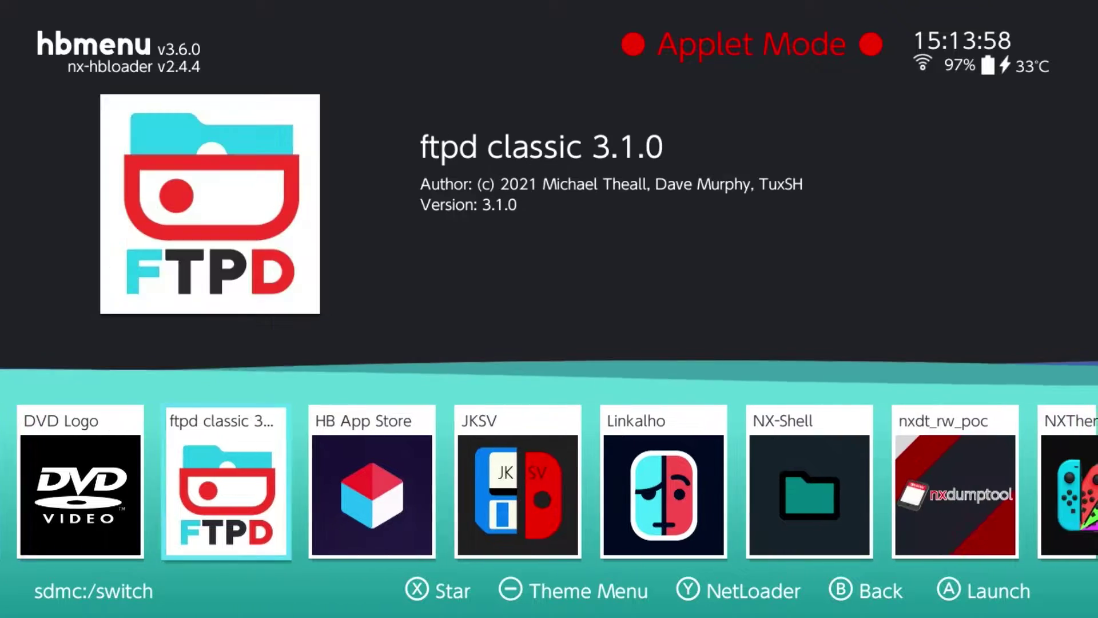
{"action": "key", "text": "Right"}
{"action": "key", "text": "Return"}
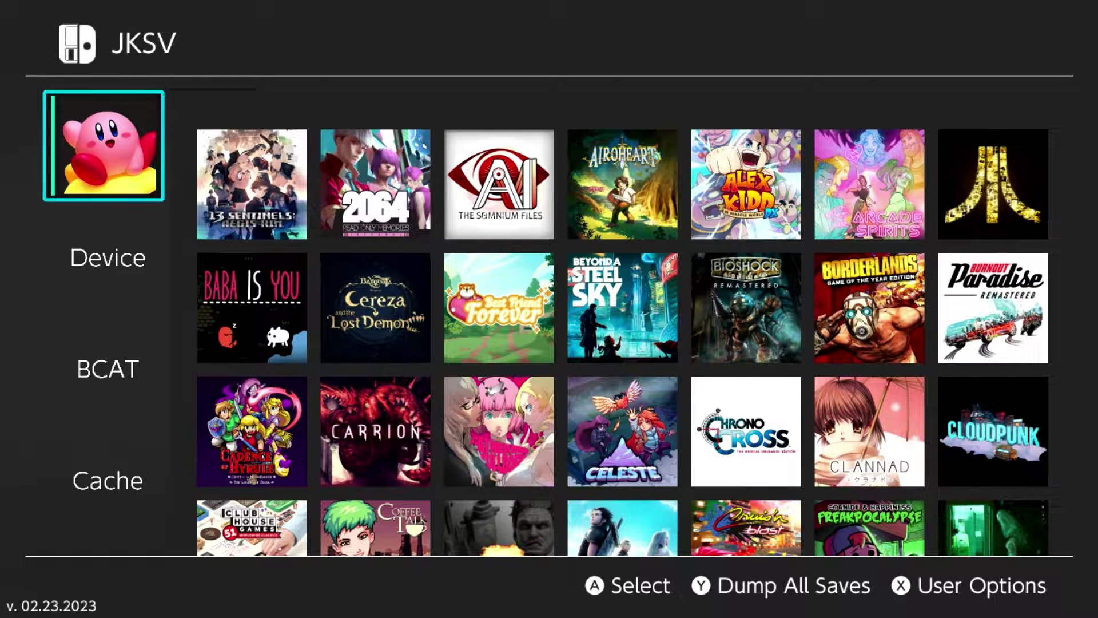
Examine the Device, BCAT, Cache and System save categories, including the backup list for Mario Kart 8 Deluxe
{"action": "key", "text": "Down"}
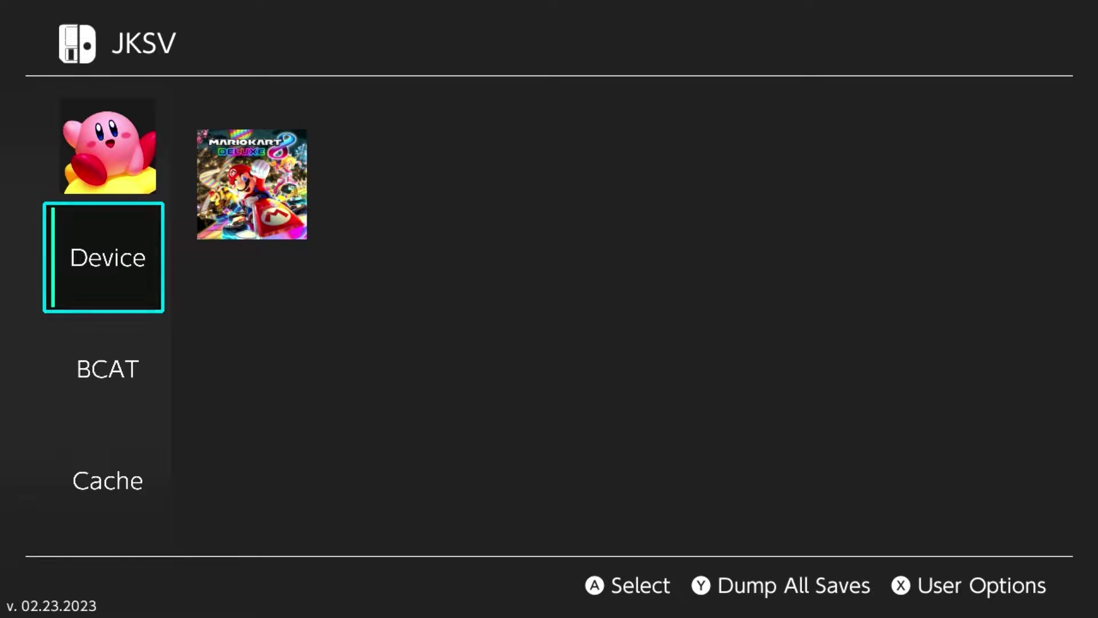
{"action": "key", "text": "Return"}
{"action": "key", "text": "Return"}
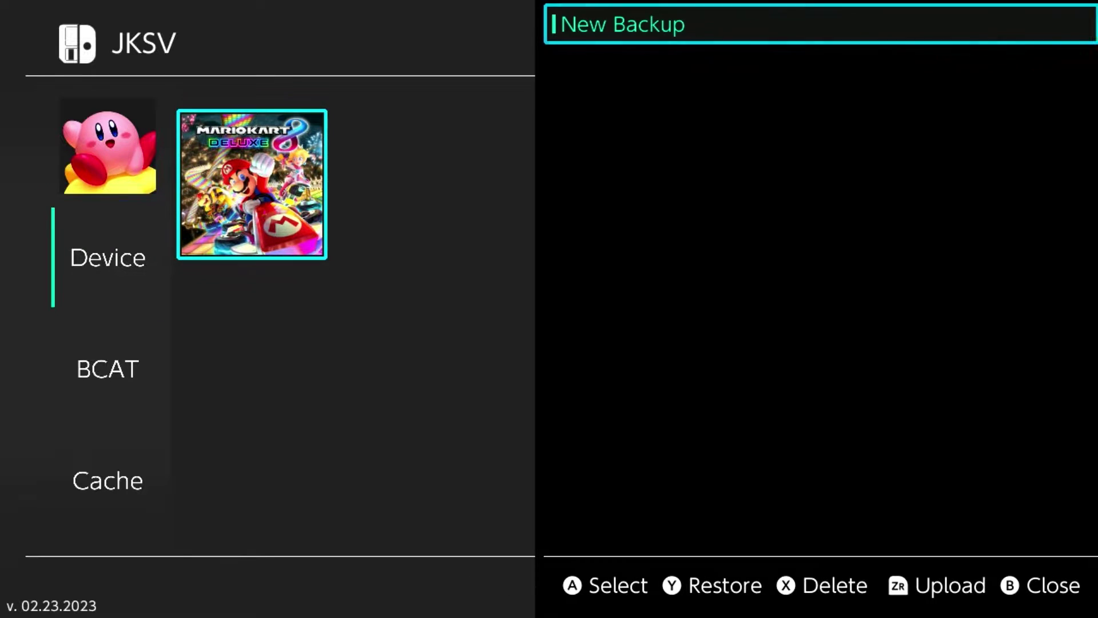
{"action": "key", "text": "Escape"}
{"action": "key", "text": "Escape"}
{"action": "key", "text": "Down"}
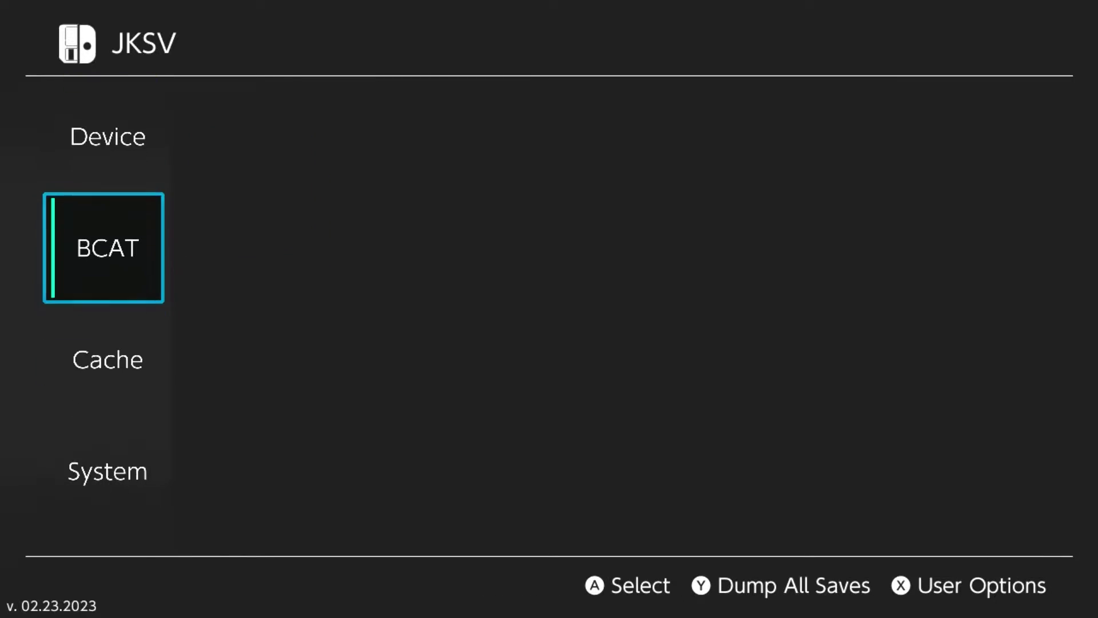
{"action": "key", "text": "Down"}
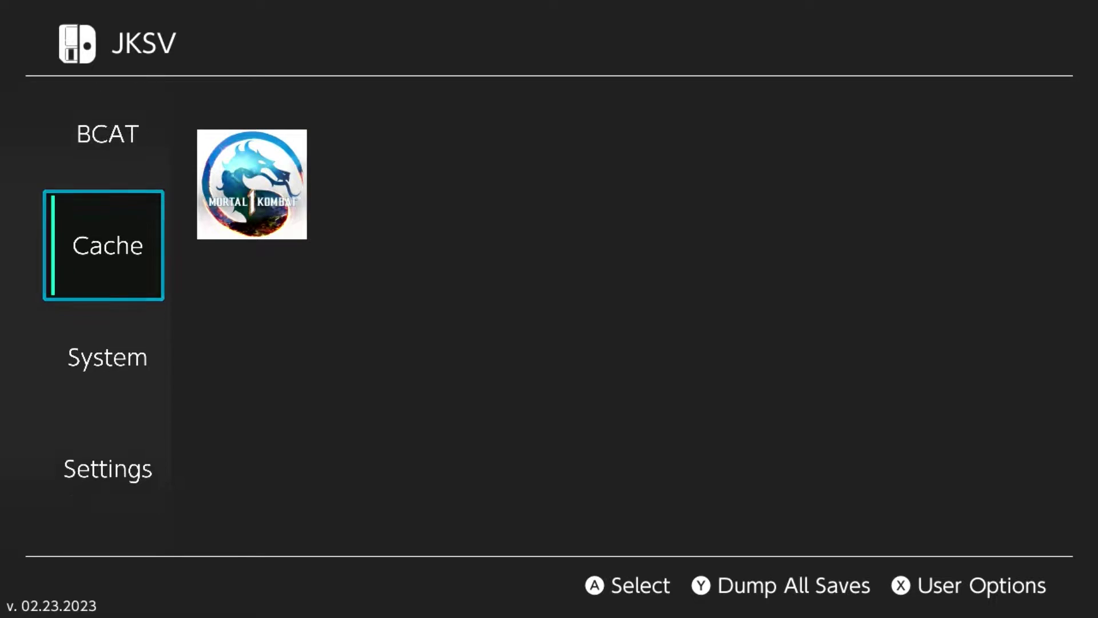
{"action": "key", "text": "Return"}
{"action": "key", "text": "Escape"}
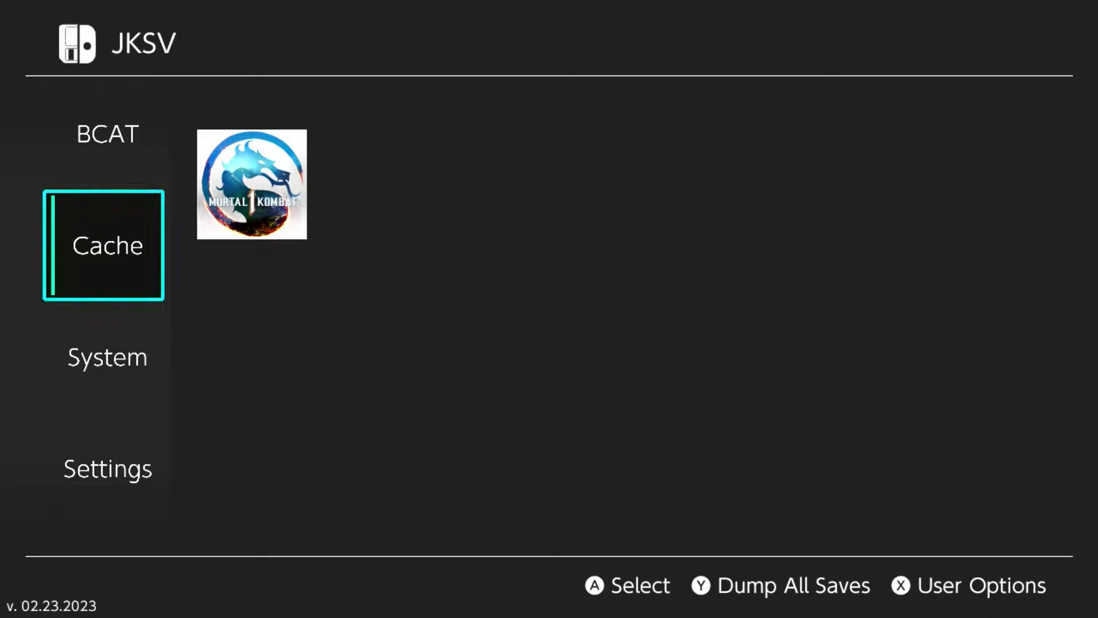
{"action": "key", "text": "Down"}
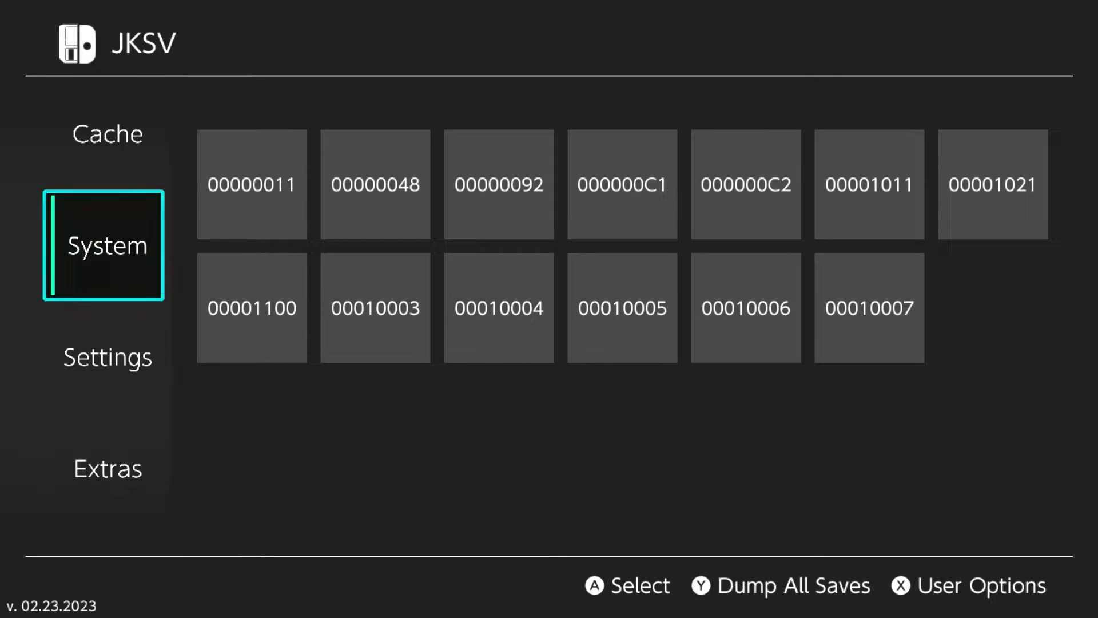
Look through the JKSV settings, including Force Mount and Export Saves to ZIP
{"action": "key", "text": "Down"}
{"action": "key", "text": "Return"}
{"action": "key", "text": "Down"}
{"action": "key", "text": "Down"}
{"action": "key", "text": "Down"}
{"action": "key", "text": "Down"}
{"action": "key", "text": "Down"}
{"action": "key", "text": "Down"}
{"action": "key", "text": "Down"}
{"action": "key", "text": "Down"}
{"action": "key", "text": "Down"}
{"action": "key", "text": "Down"}
{"action": "key", "text": "Down"}
{"action": "key", "text": "Down"}
{"action": "key", "text": "Down"}
{"action": "key", "text": "Down"}
{"action": "key", "text": "Down"}
{"action": "key", "text": "Down"}
{"action": "key", "text": "Down"}
{"action": "key", "text": "Down"}
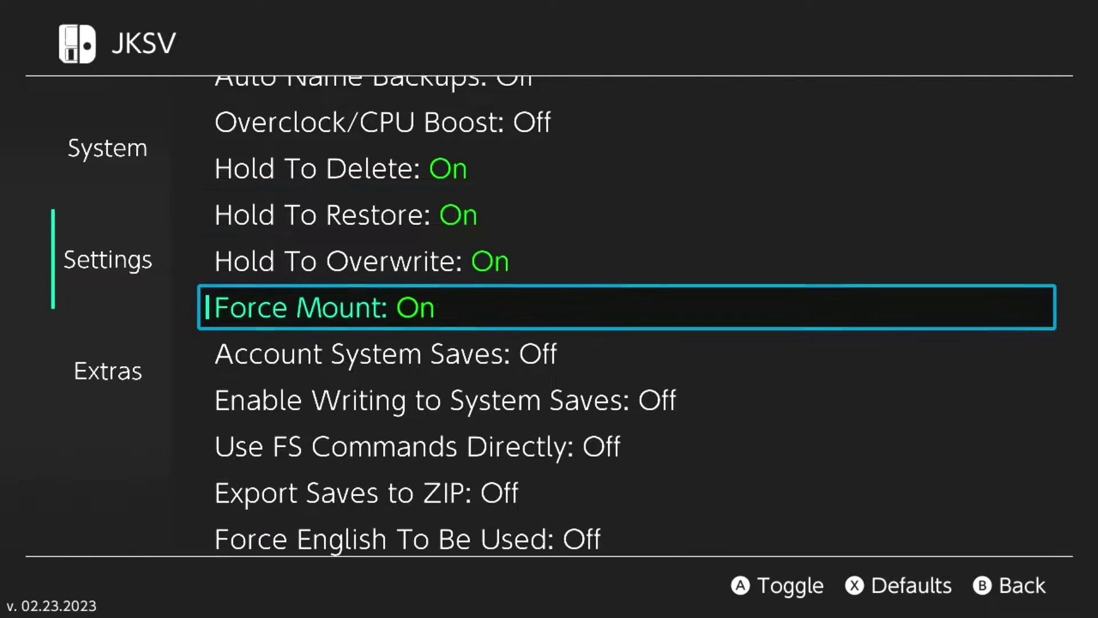
{"action": "key", "text": "Up"}
{"action": "key", "text": "Up"}
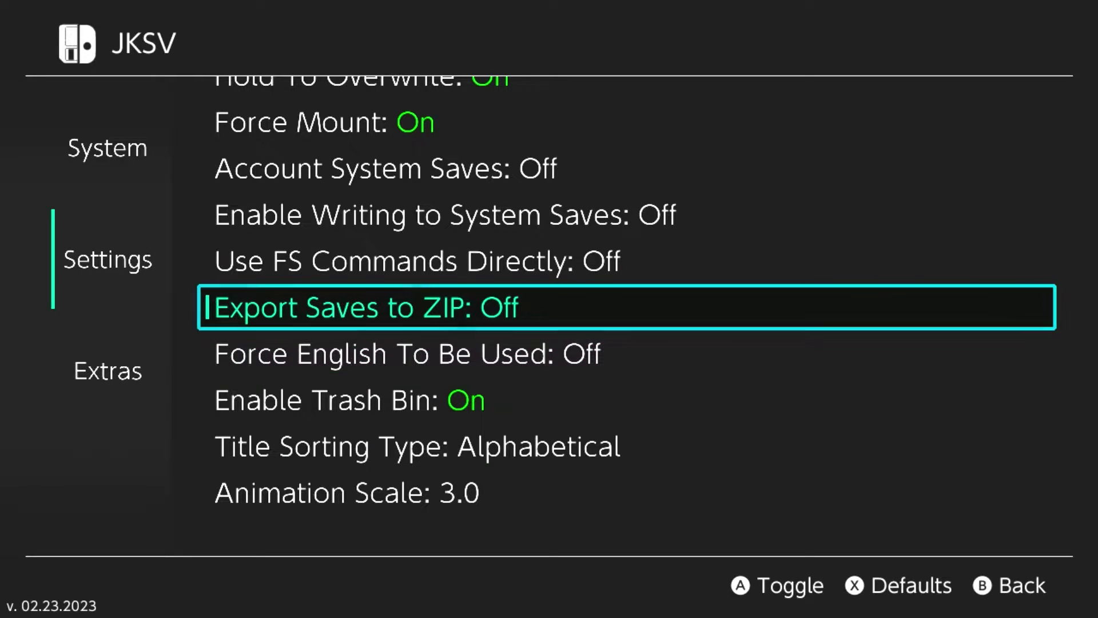
{"action": "key", "text": "Down"}
{"action": "key", "text": "Down"}
{"action": "key", "text": "Down"}
{"action": "key", "text": "Escape"}
Look through the Extras list, from SD to SD Browser to the Output en-US developer option
{"action": "key", "text": "Down"}
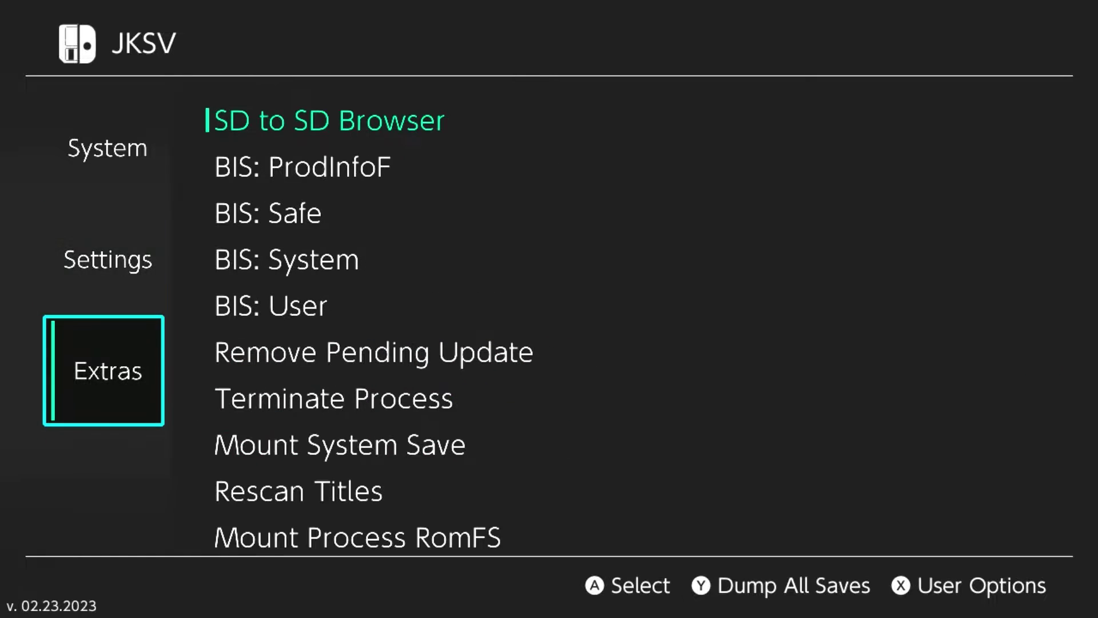
{"action": "key", "text": "Return"}
{"action": "key", "text": "Down"}
{"action": "key", "text": "Down"}
{"action": "key", "text": "Down"}
{"action": "key", "text": "Down"}
{"action": "key", "text": "Down"}
{"action": "key", "text": "Down"}
{"action": "key", "text": "Down"}
{"action": "key", "text": "Down"}
{"action": "key", "text": "Down"}
{"action": "key", "text": "Down"}
{"action": "key", "text": "Down"}
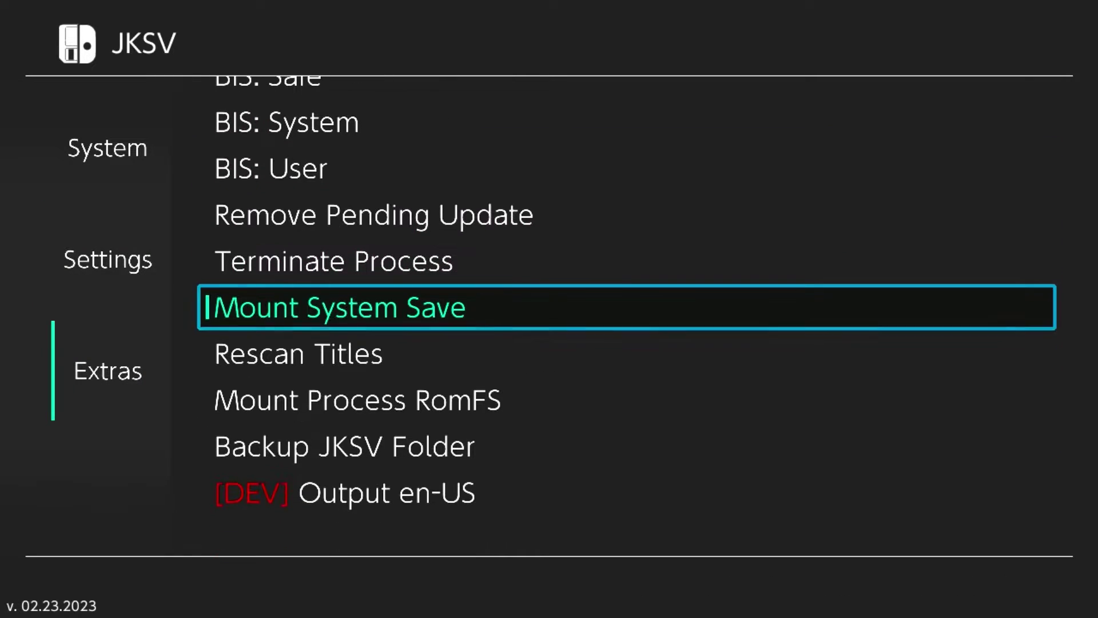
{"action": "key", "text": "Escape"}
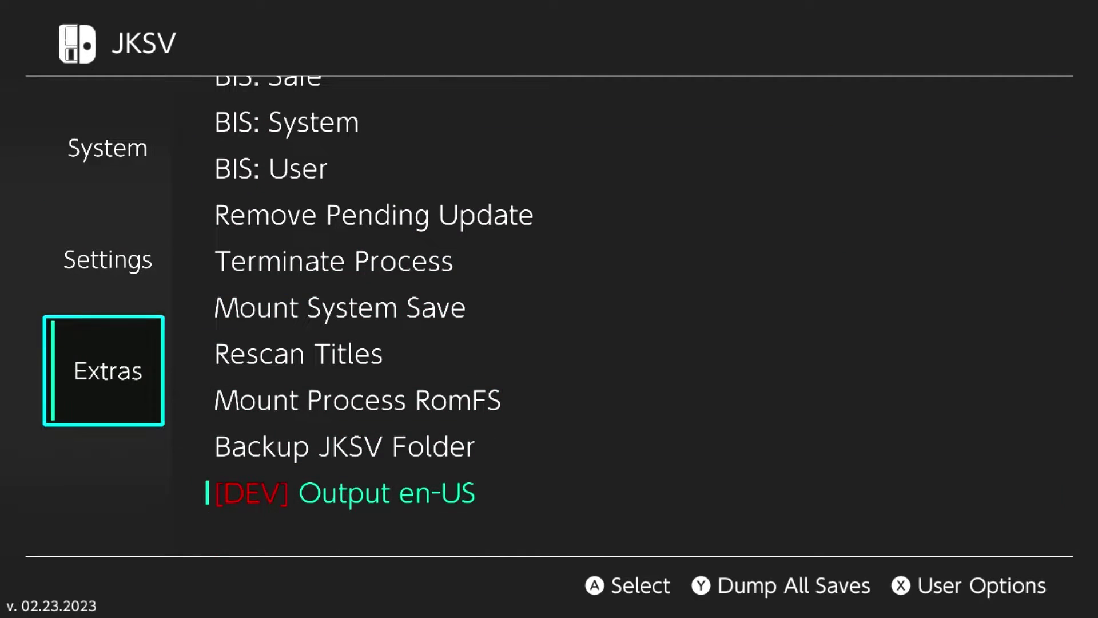
Look through the user options for the user profile, from dumping all saves to Delete All User Saves
{"action": "key", "text": "Down"}
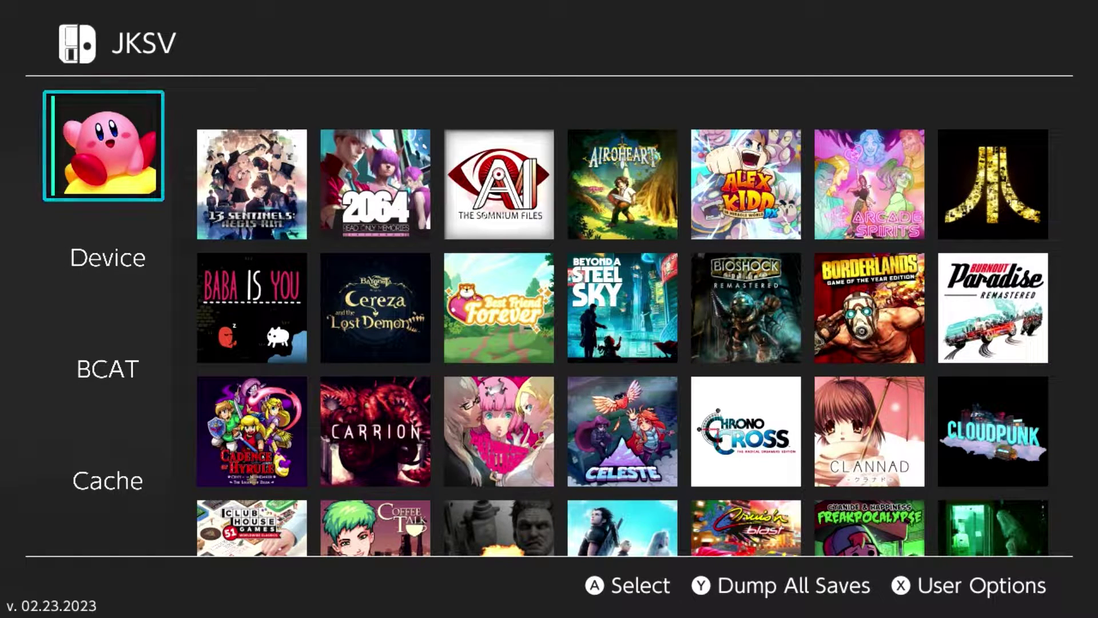
{"action": "key", "text": "x"}
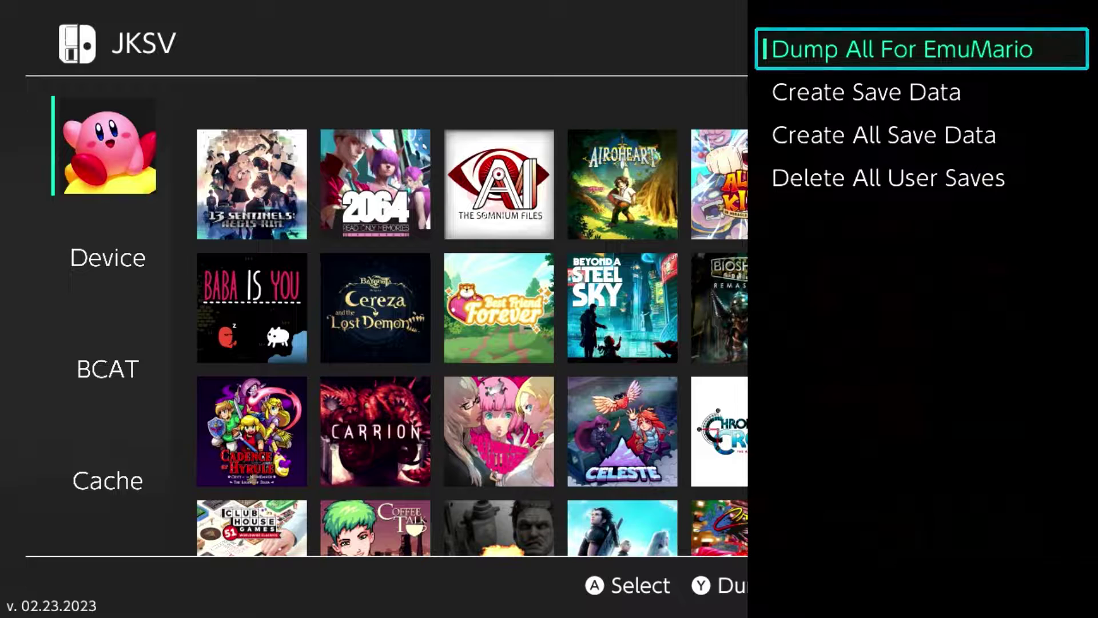
{"action": "key", "text": "Down"}
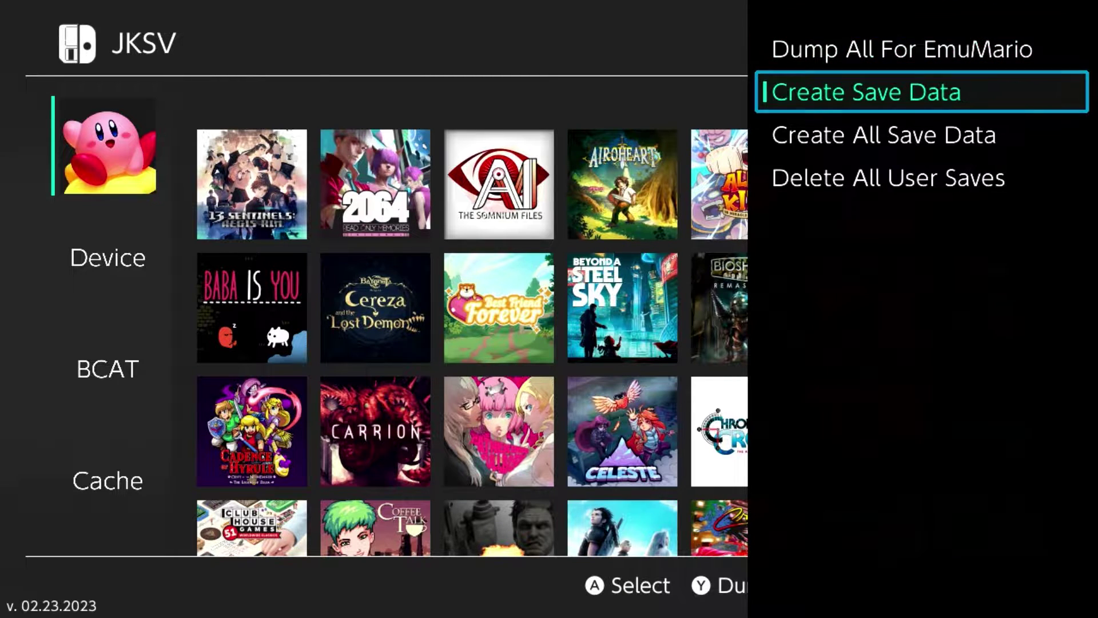
{"action": "key", "text": "Down"}
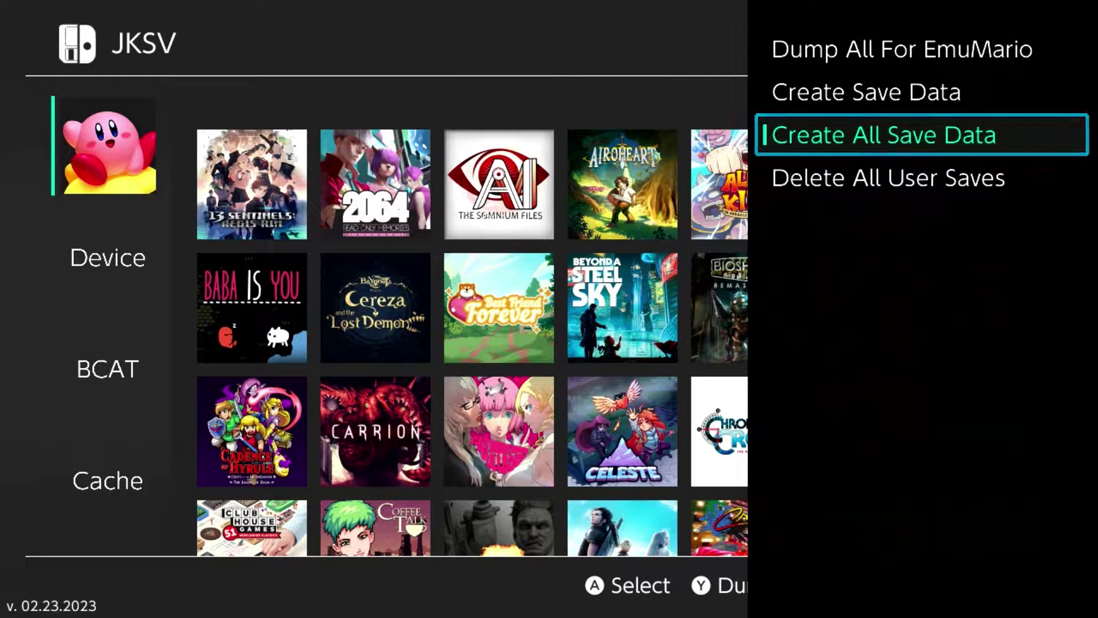
{"action": "key", "text": "Down"}
{"action": "key", "text": "Up"}
{"action": "key", "text": "Up"}
{"action": "key", "text": "Up"}
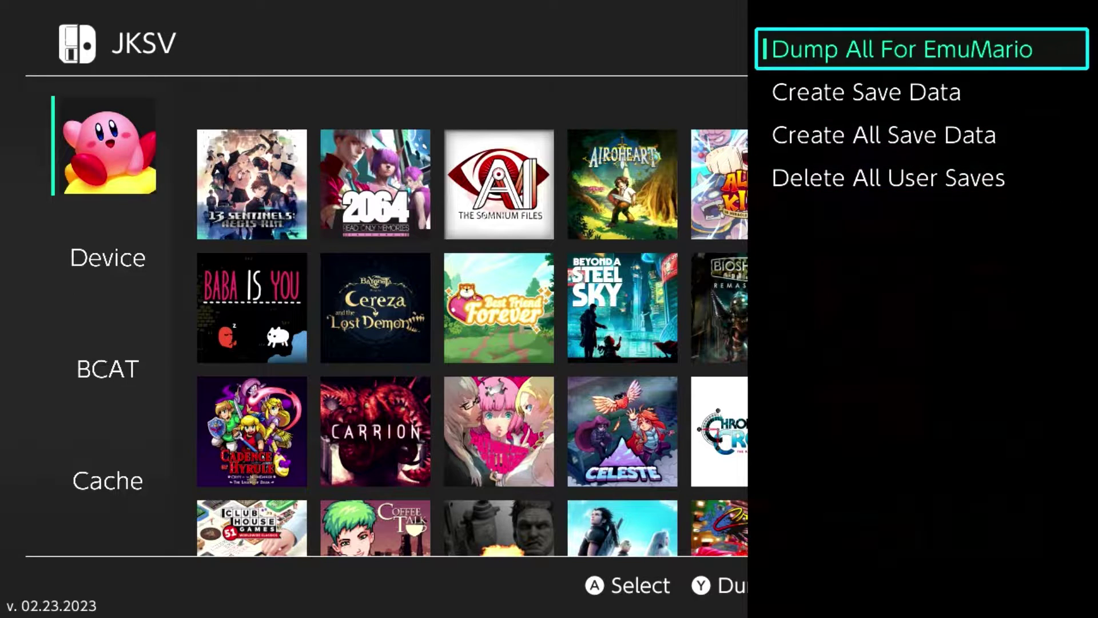
{"action": "key", "text": "Escape"}
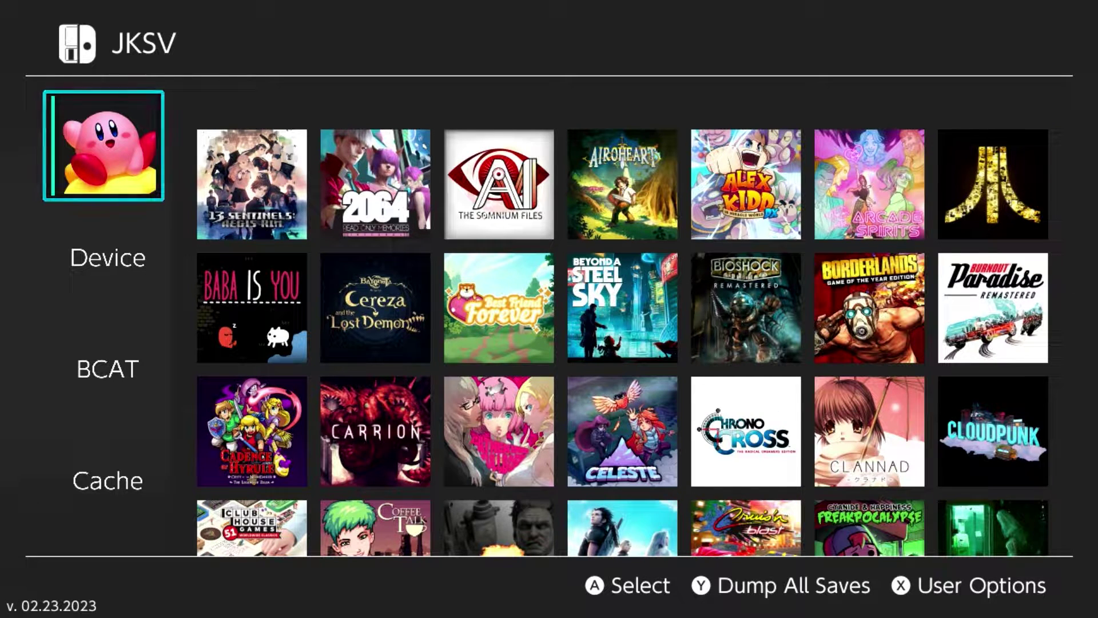
Open the backup list for Mortal Kombat 1 among the user profile's saves
{"action": "key", "text": "Return"}
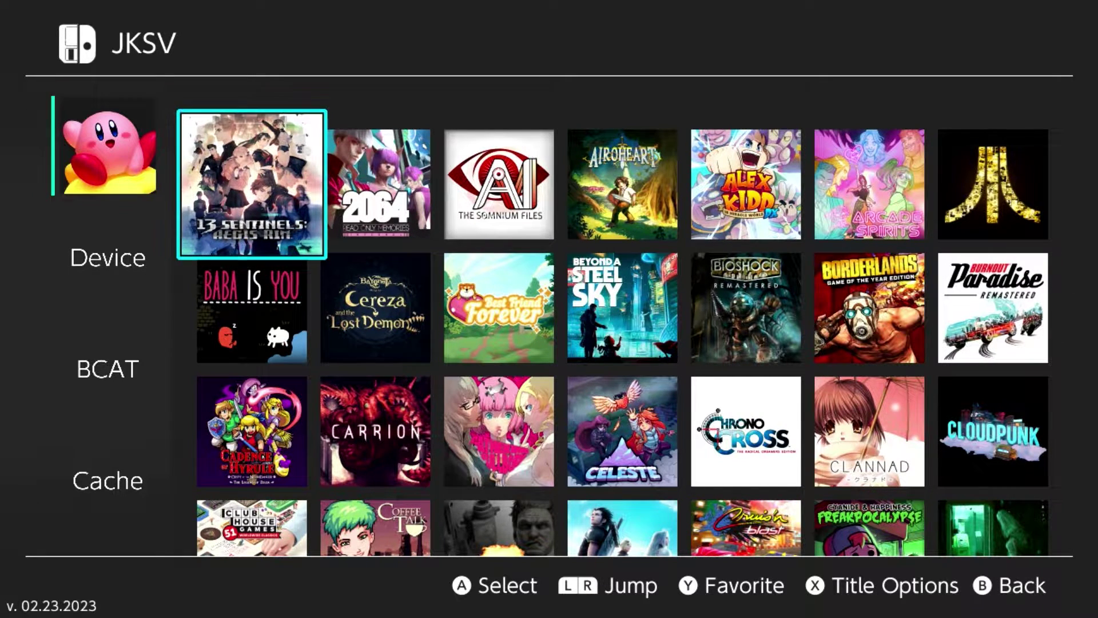
{"action": "key", "text": "Down"}
{"action": "key", "text": "Down"}
{"action": "key", "text": "Down"}
{"action": "key", "text": "Down"}
{"action": "key", "text": "Down"}
{"action": "key", "text": "Down"}
{"action": "key", "text": "Down"}
{"action": "key", "text": "Down"}
{"action": "key", "text": "Down"}
{"action": "key", "text": "Down"}
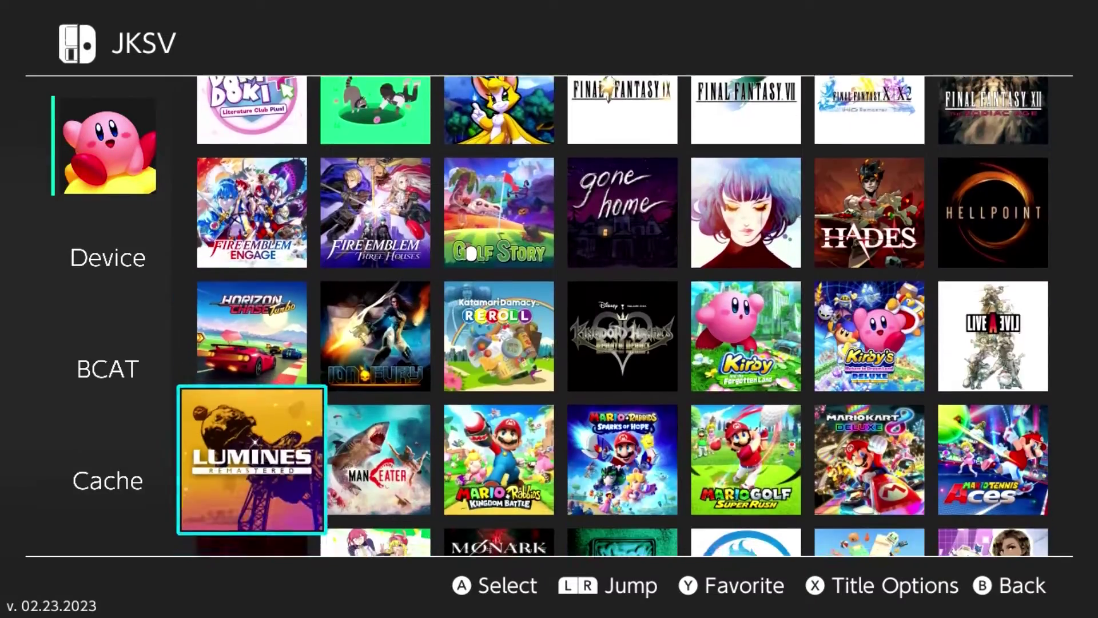
{"action": "key", "text": "Up"}
{"action": "key", "text": "Right"}
{"action": "key", "text": "Right"}
{"action": "key", "text": "Right"}
{"action": "key", "text": "Right"}
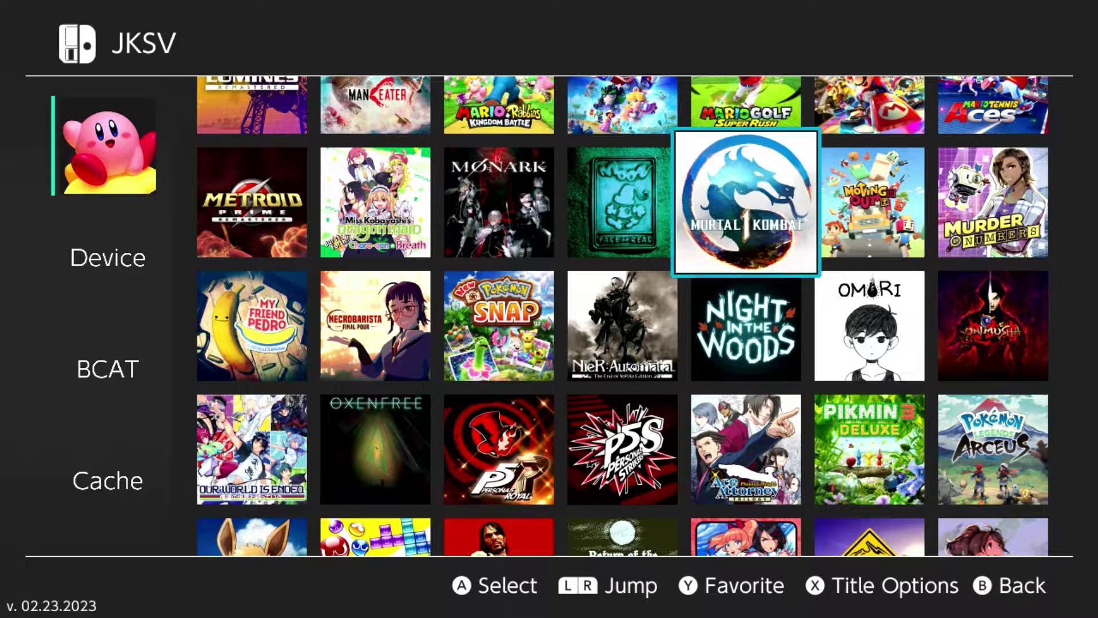
{"action": "key", "text": "Return"}
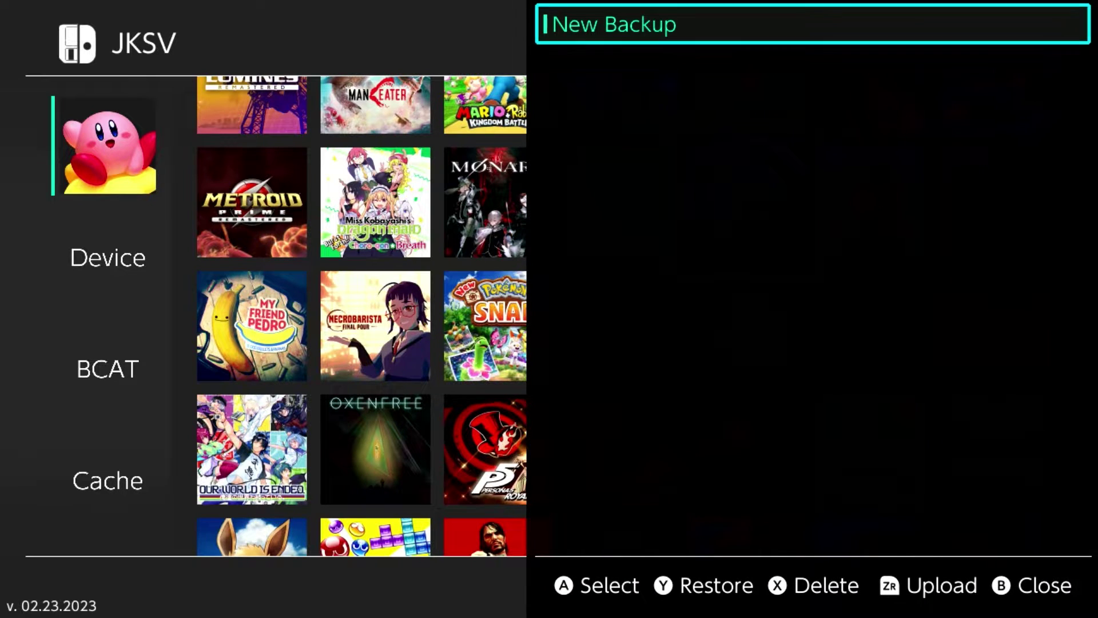
Create a new backup of the Mortal Kombat 1 save under the suggested profile-and-date name and close the backup list
{"action": "key", "text": "Return"}
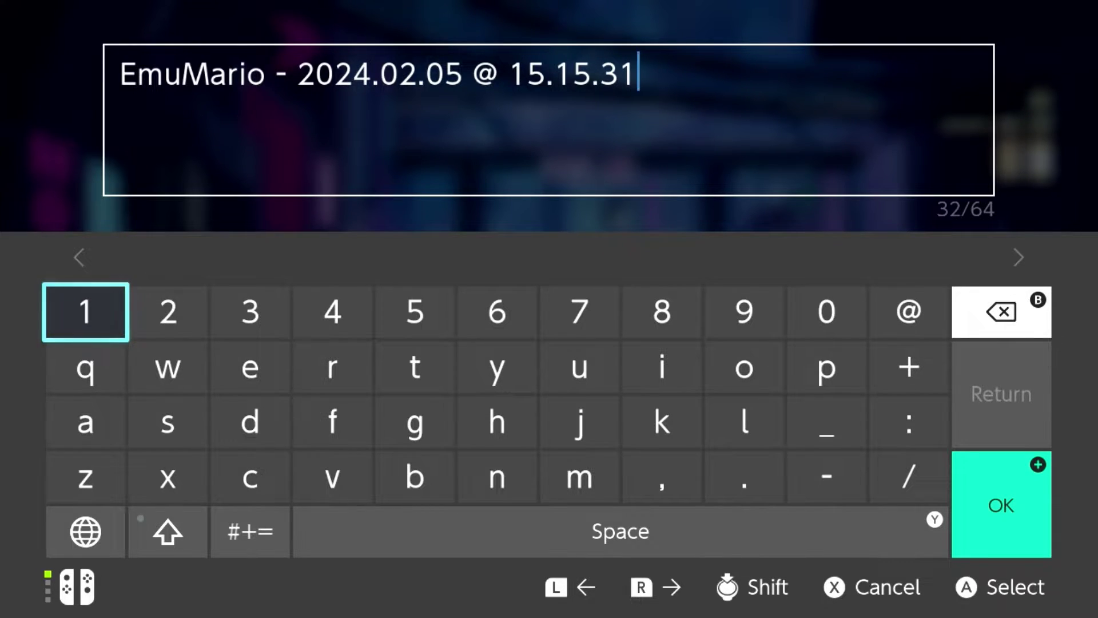
{"action": "key", "text": "Down"}
{"action": "key", "text": "Down"}
{"action": "key", "text": "Down"}
{"action": "key", "text": "Down"}
{"action": "key", "text": "plus"}
{"action": "key", "text": "Return"}
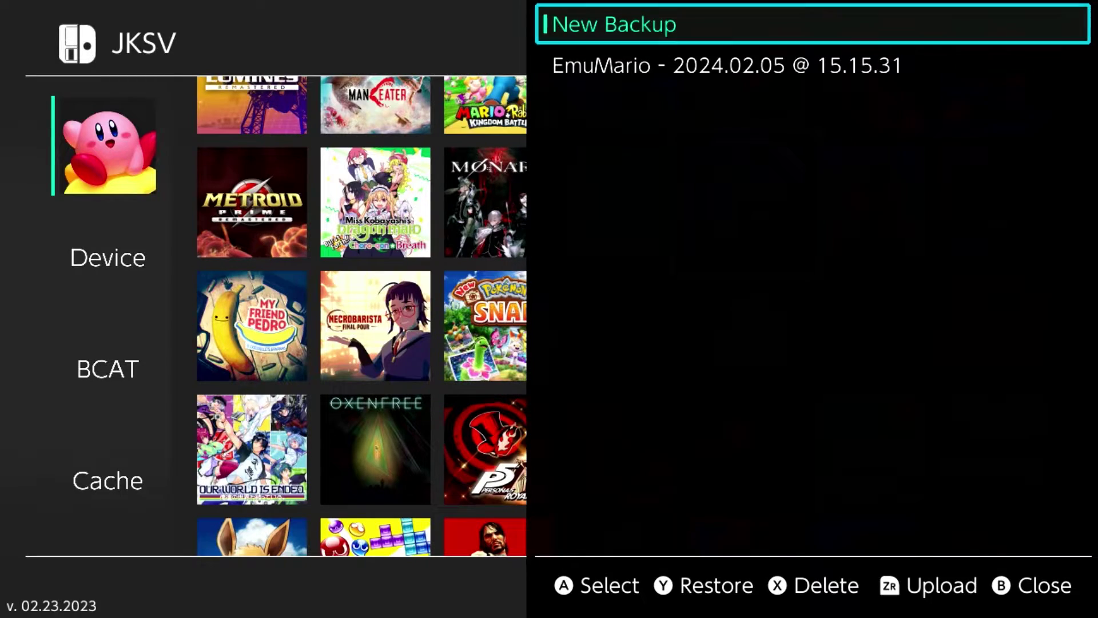
{"action": "key", "text": "Escape"}
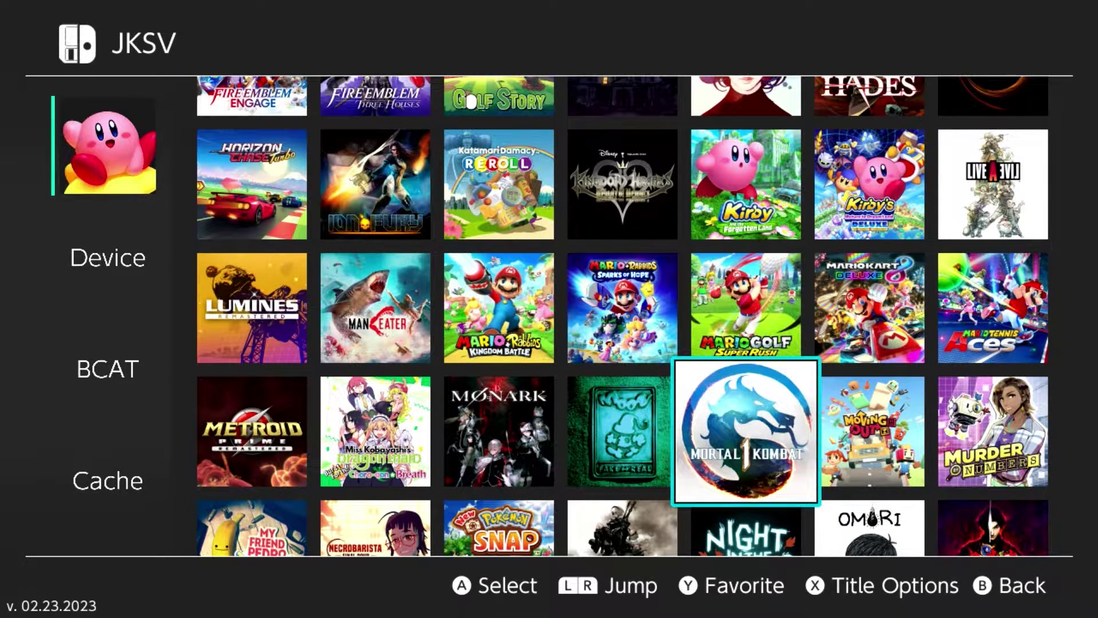
Exit JKSV and return to the console's home screen
{"action": "key", "text": "Escape"}
{"action": "key", "text": "Escape"}
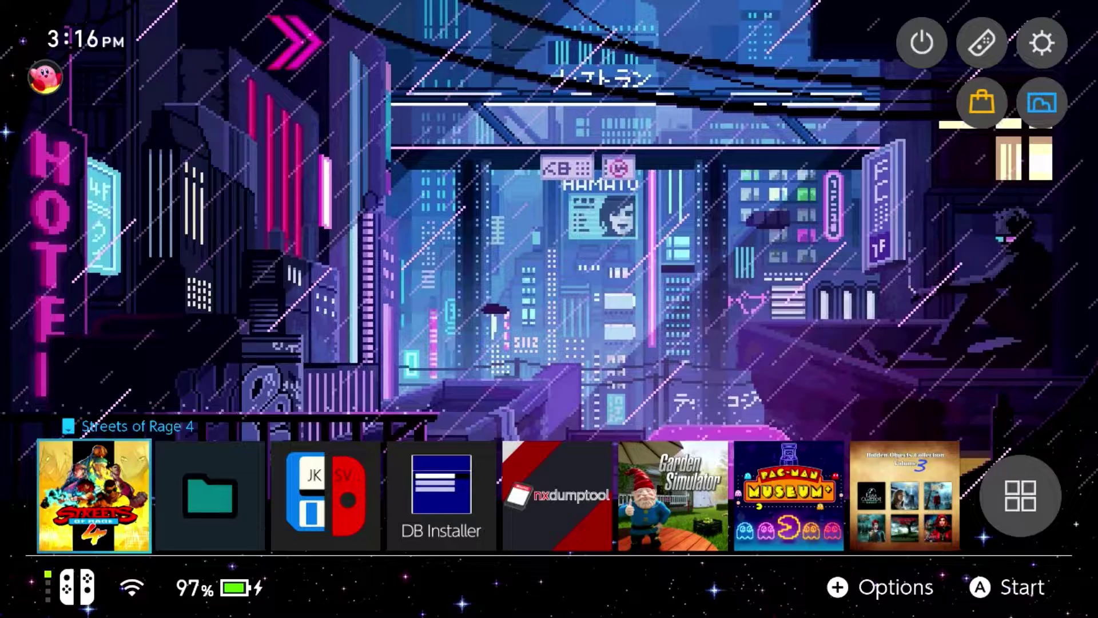
{"action": "key", "text": "Return"}
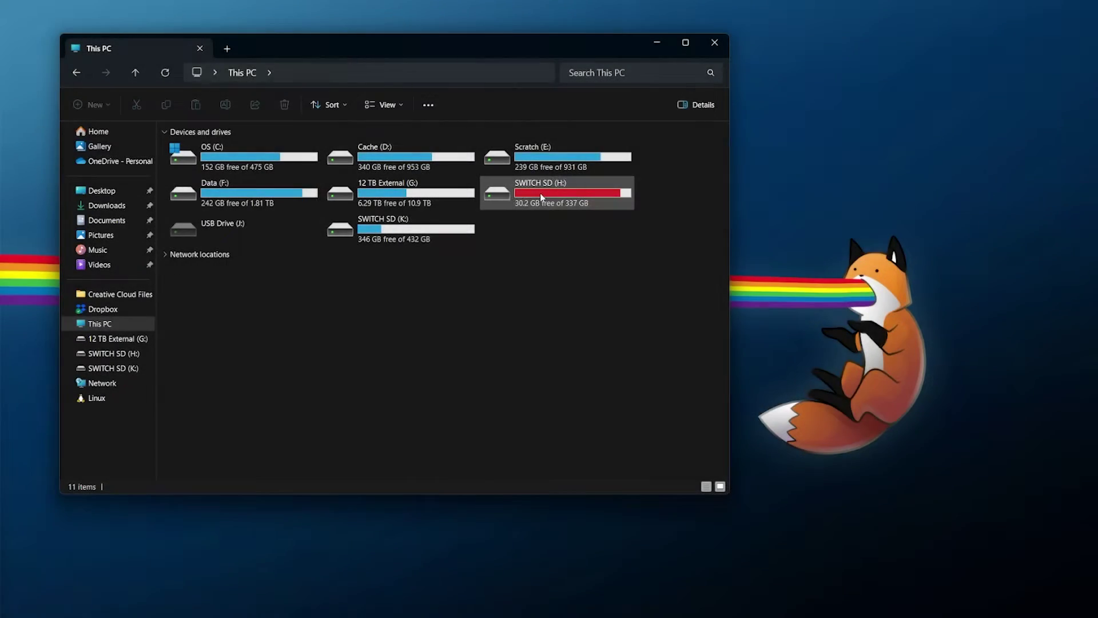
On the PC, examine the files in the Mortal Kombat 1 backup inside the JKSV folder on SWITCH SD (H:)
{"action": "double_click", "coordinate": [540, 194]}
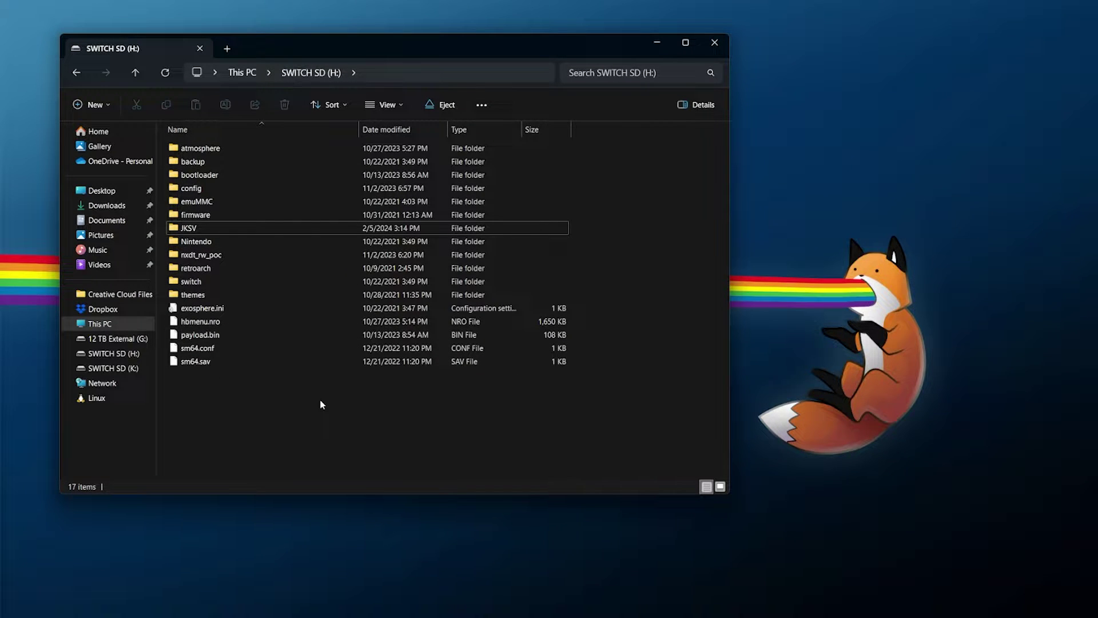
{"action": "left_click", "coordinate": [199, 229]}
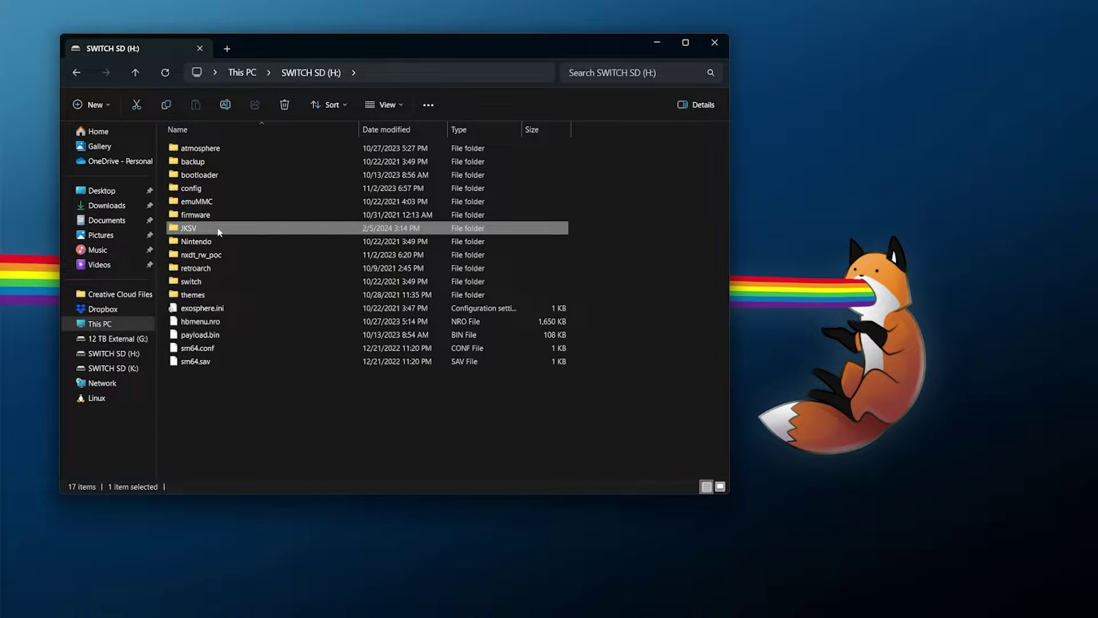
{"action": "double_click", "coordinate": [218, 229]}
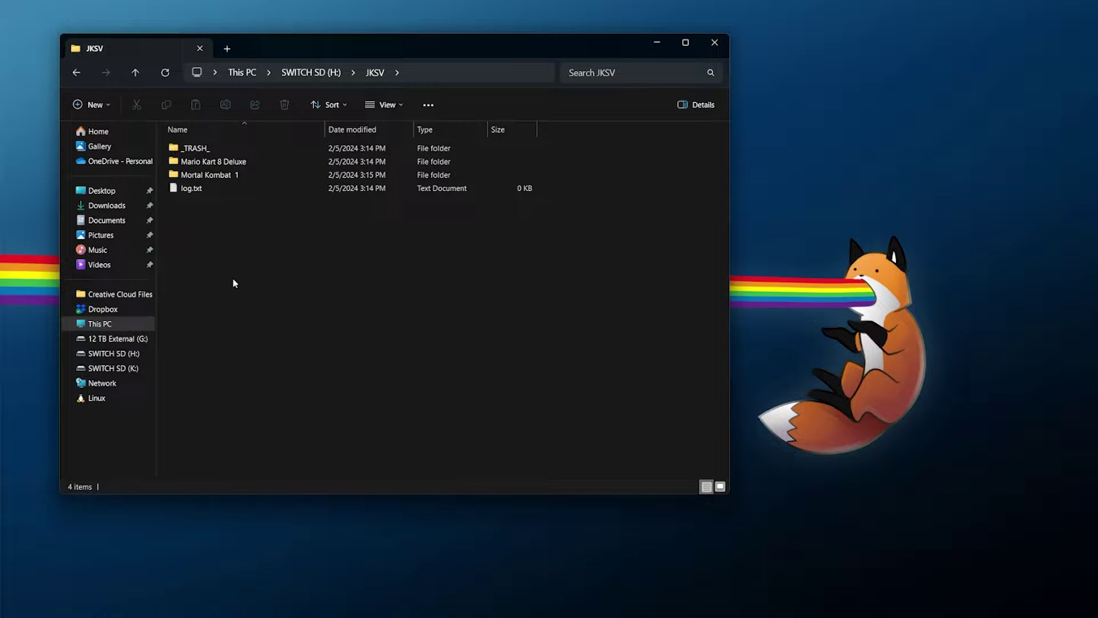
{"action": "double_click", "coordinate": [265, 174]}
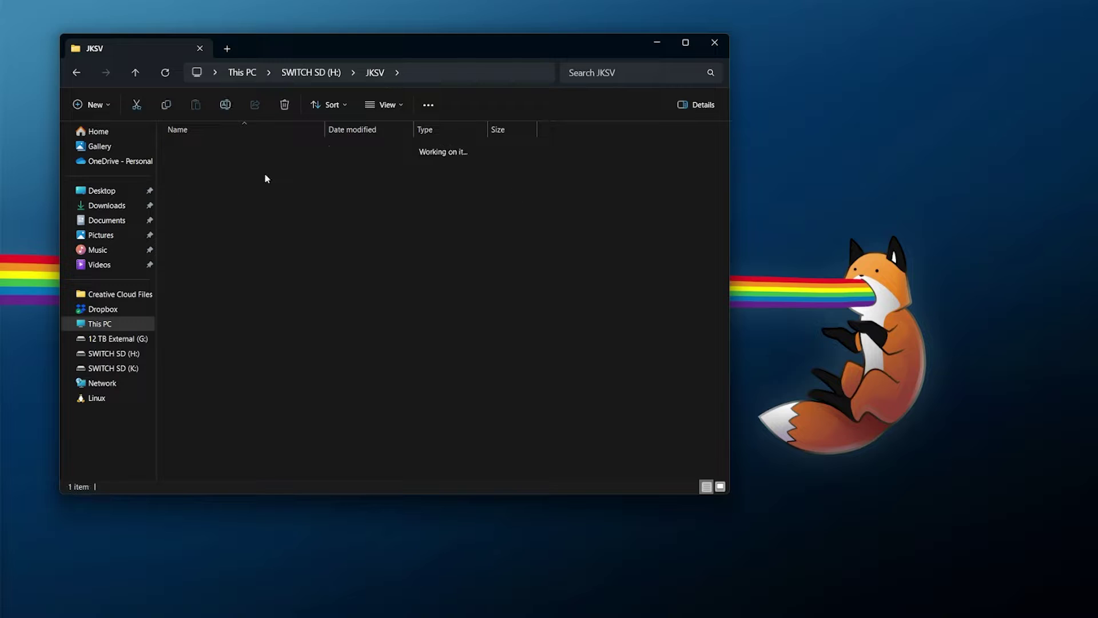
{"action": "left_click", "coordinate": [206, 151]}
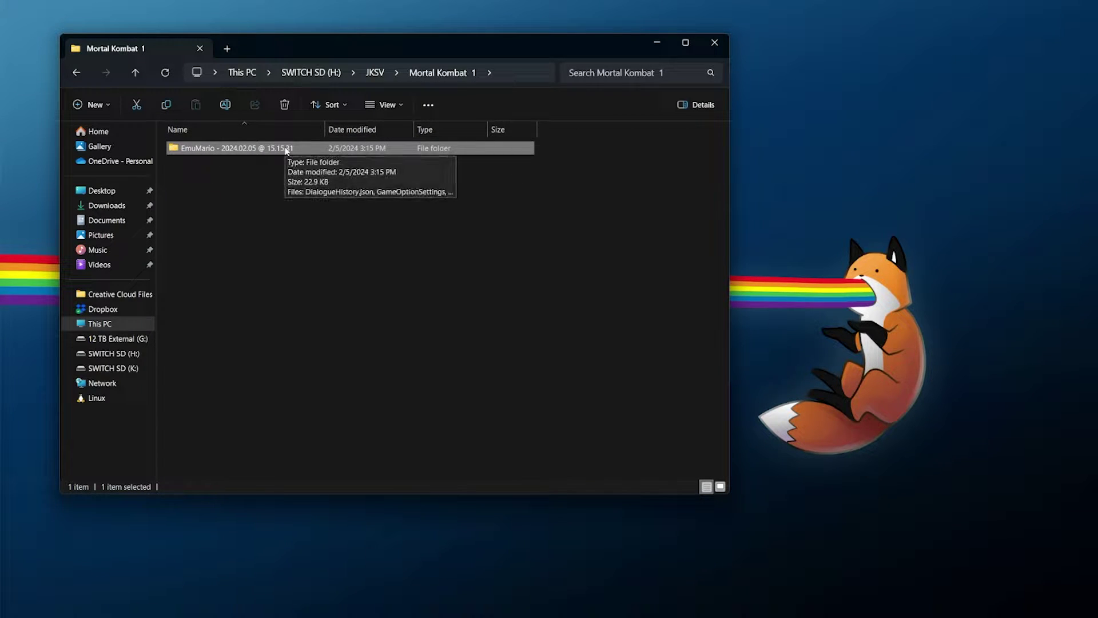
{"action": "double_click", "coordinate": [244, 150]}
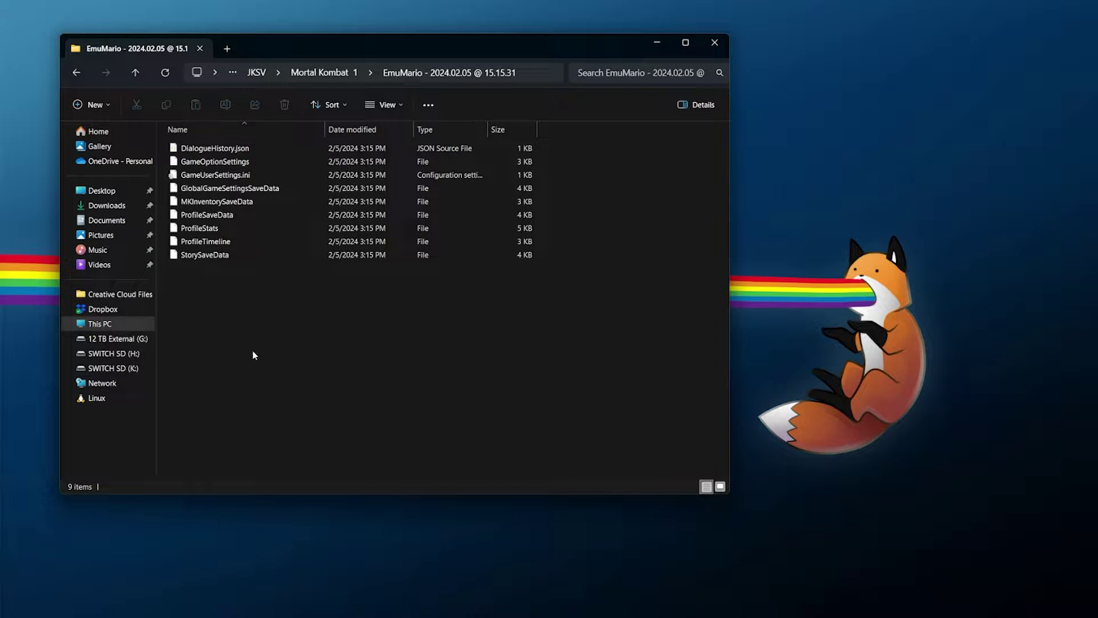
Copy the Mortal Kombat 1 folder from the SD card's JKSV folder to the desktop
{"action": "left_click", "coordinate": [325, 73]}
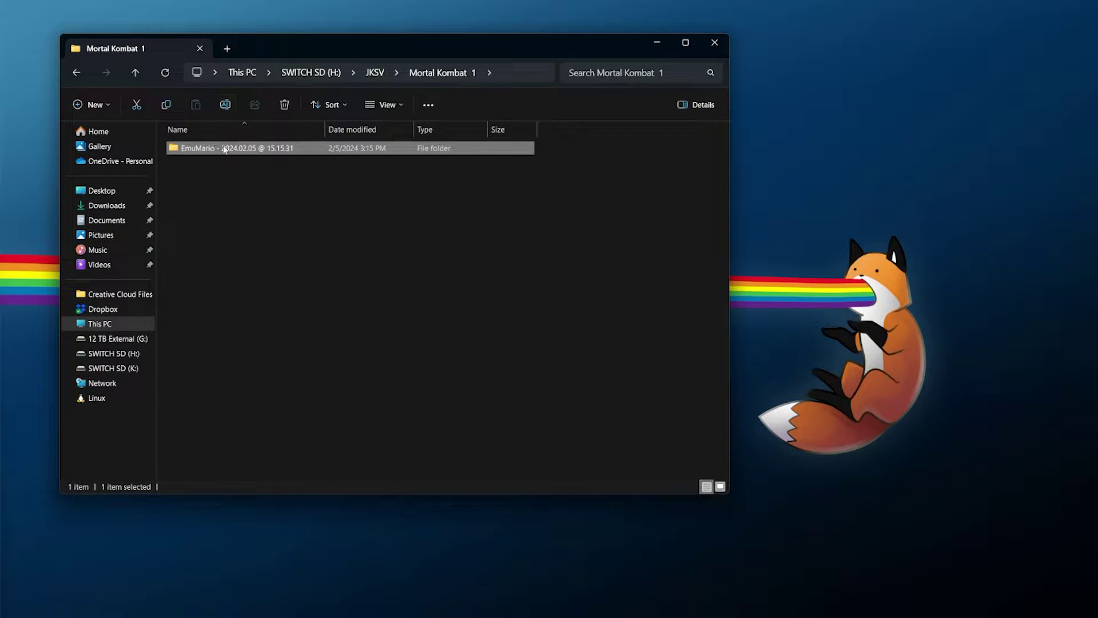
{"action": "left_click", "coordinate": [376, 73]}
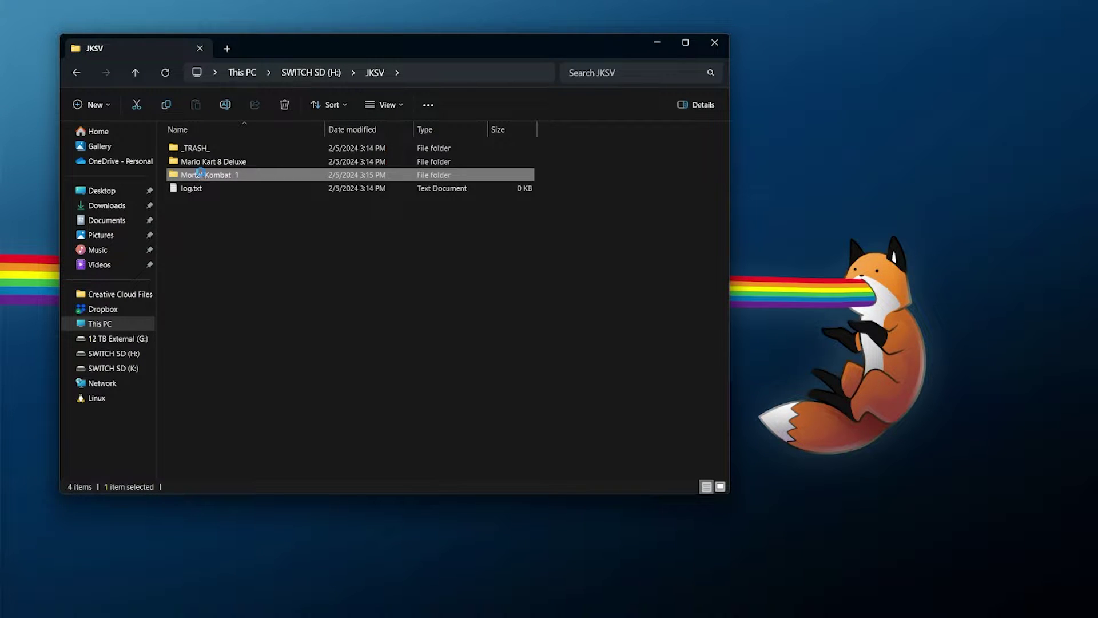
{"action": "right_click", "coordinate": [201, 174]}
{"action": "left_click", "coordinate": [238, 527]}
{"action": "right_click", "coordinate": [31, 33]}
{"action": "left_click", "coordinate": [57, 83]}
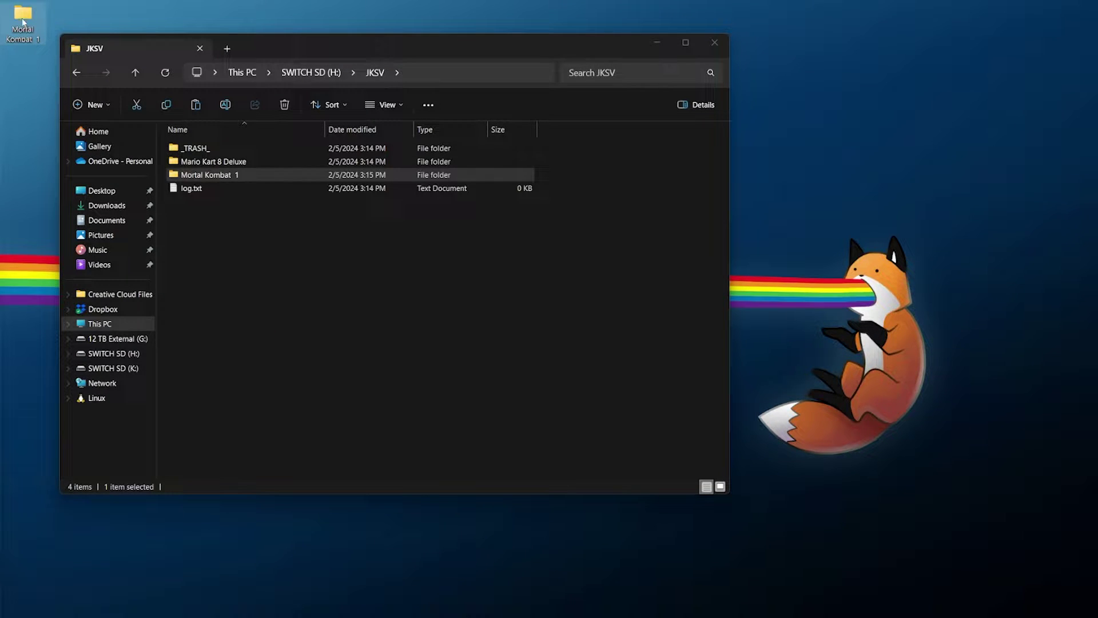
Rename the backup folder inside the desktop copy of Mortal Kombat 1 as Mario Save
{"action": "double_click", "coordinate": [23, 20]}
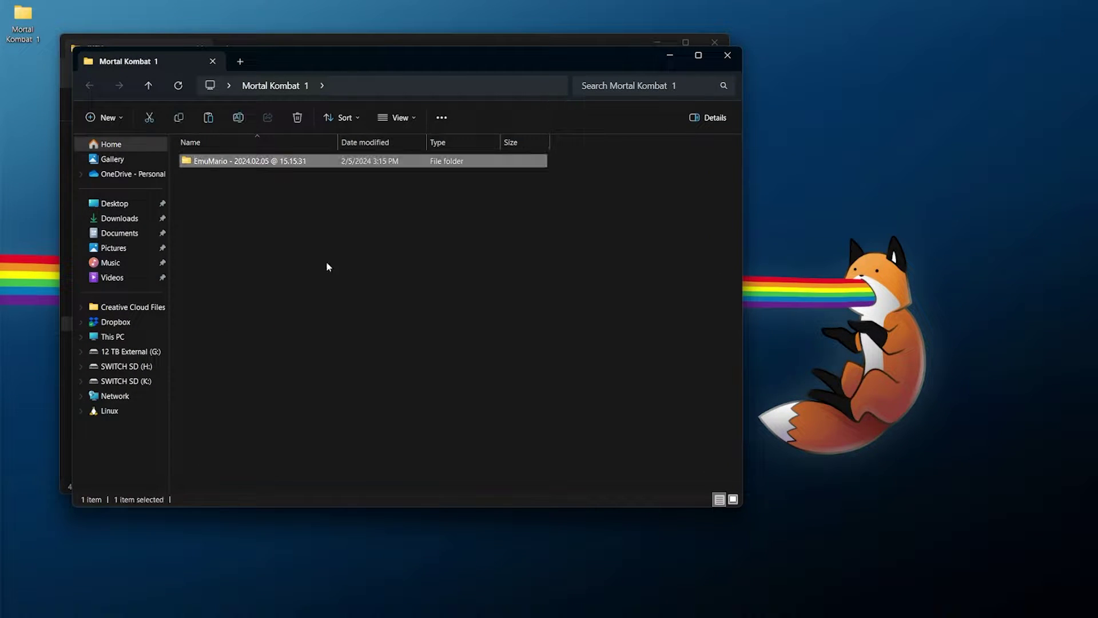
{"action": "key", "text": "F2"}
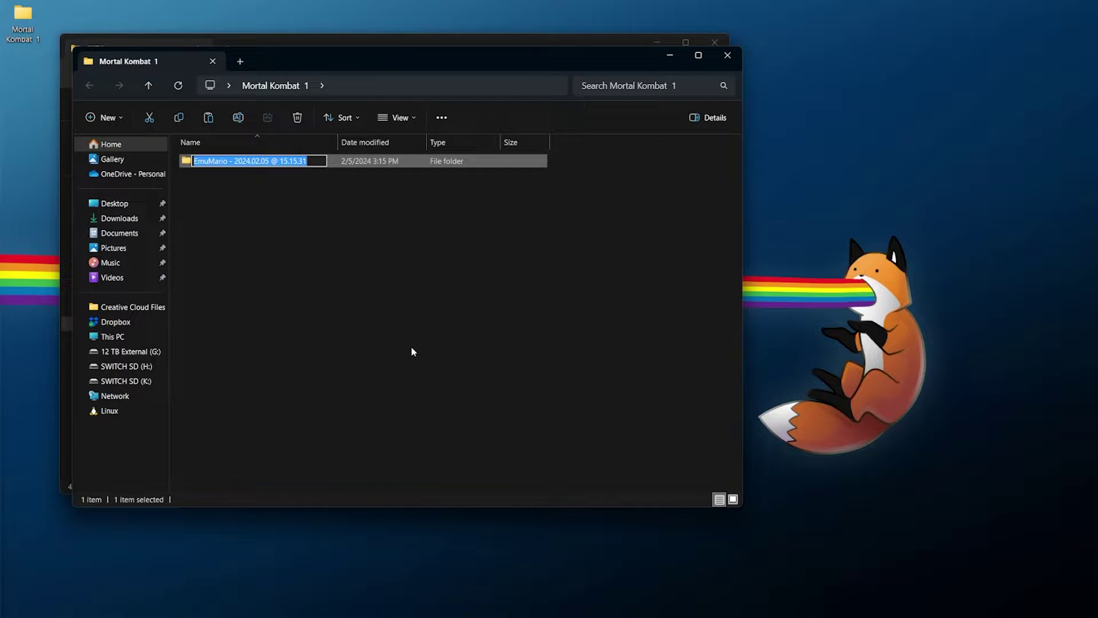
{"action": "type", "text": "Mario Save"}
{"action": "key", "text": "Return"}
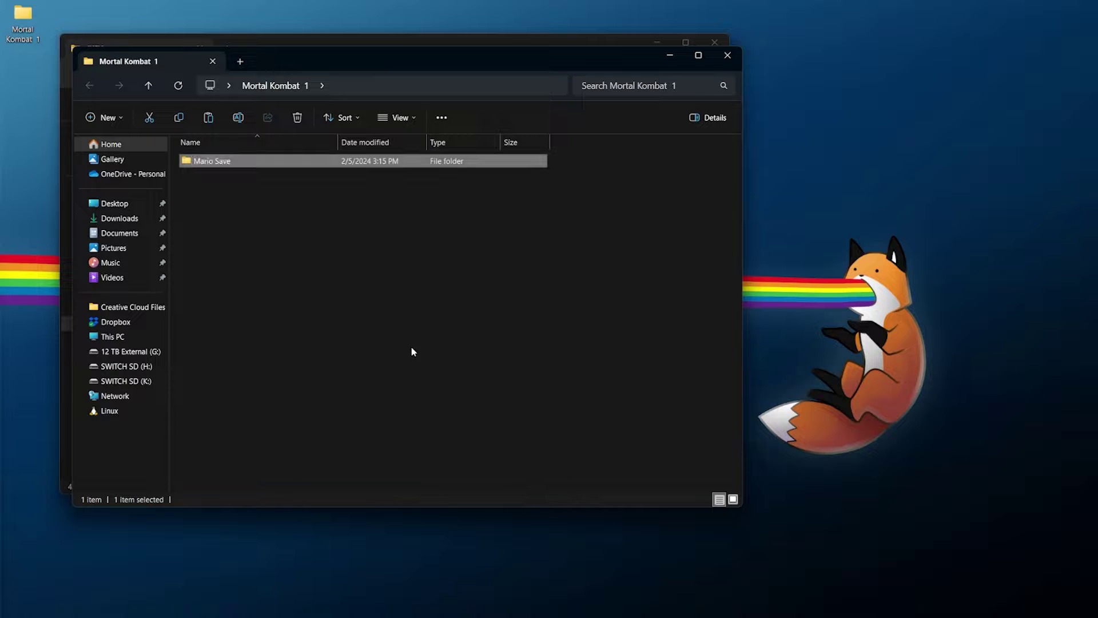
Examine the files in Mario Save and the folder's Compressed (zipped) folder option, and close the desktop copy's window
{"action": "key", "text": "Return"}
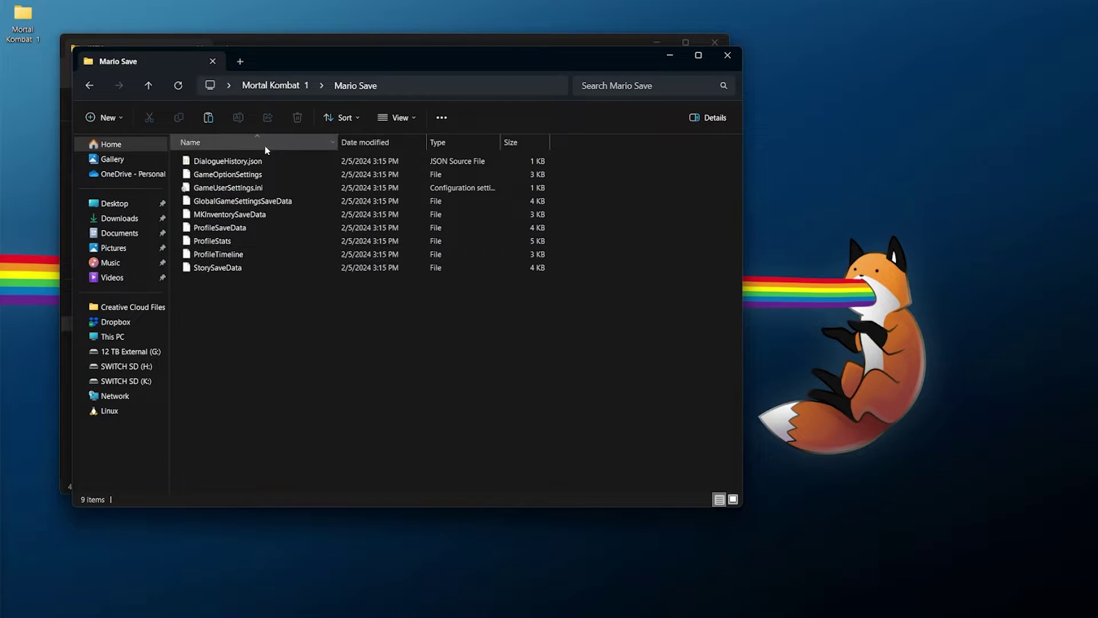
{"action": "left_click", "coordinate": [302, 85]}
{"action": "right_click", "coordinate": [222, 162]}
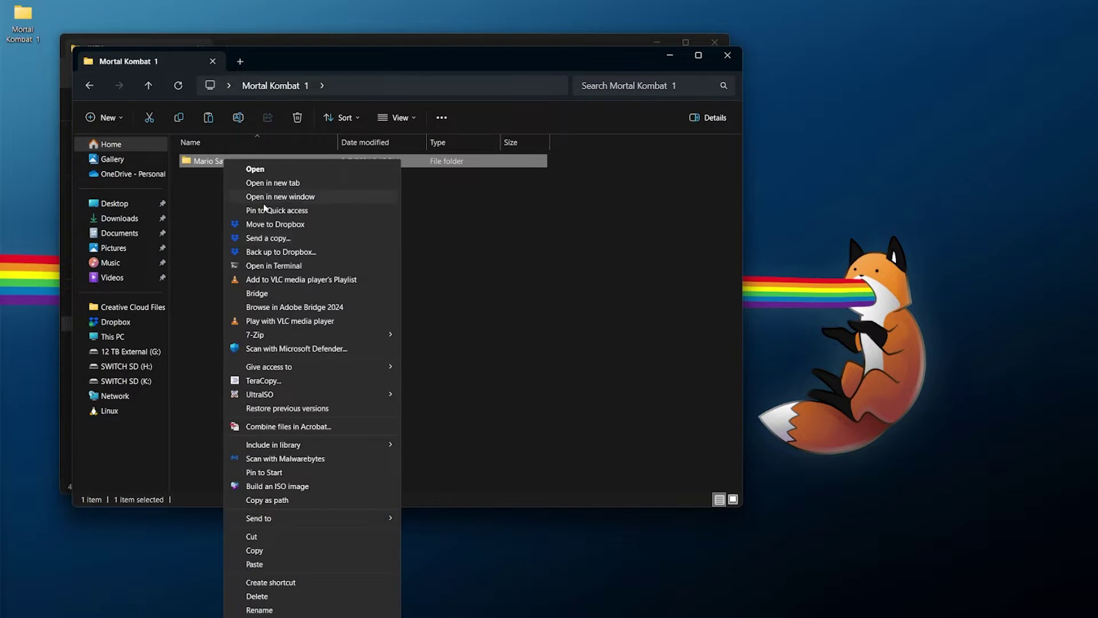
{"action": "mouse_move", "coordinate": [312, 516]}
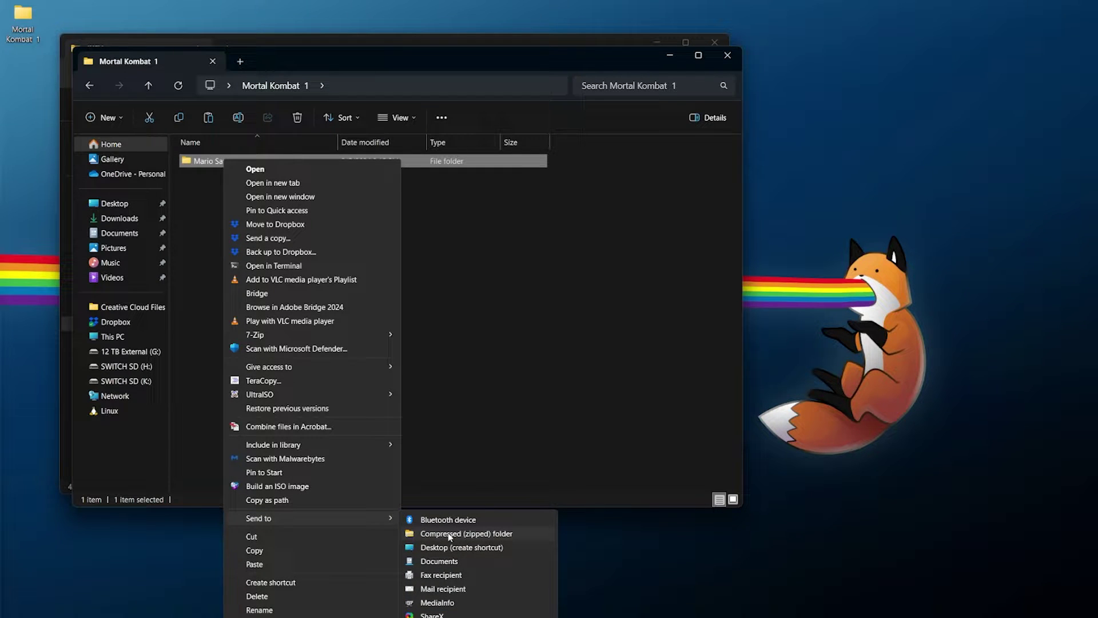
{"action": "left_click", "coordinate": [452, 308]}
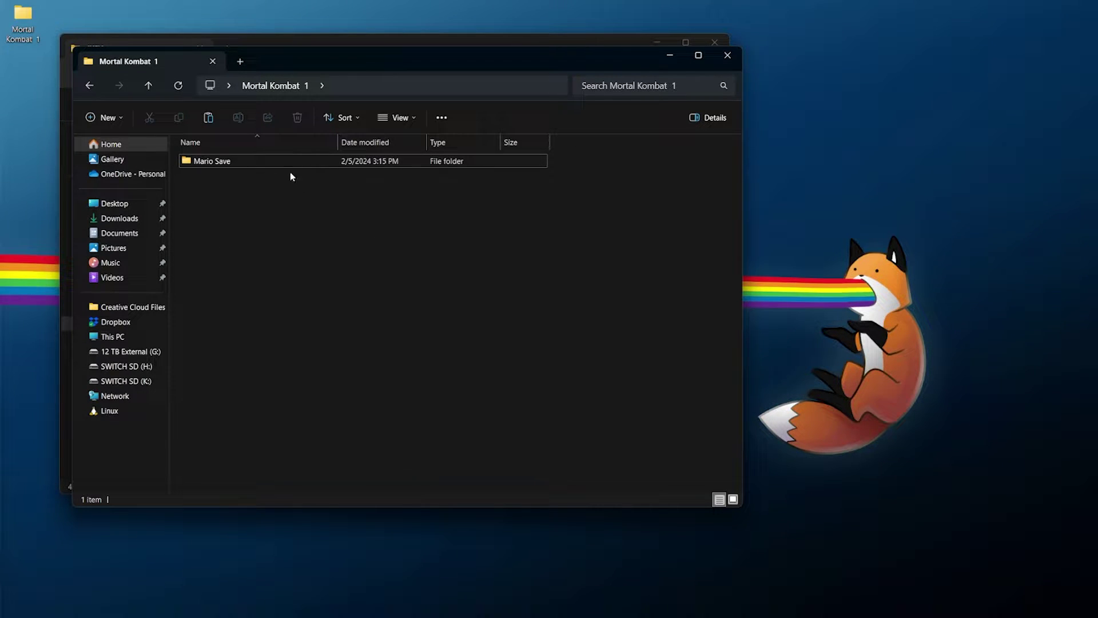
{"action": "left_click", "coordinate": [728, 55]}
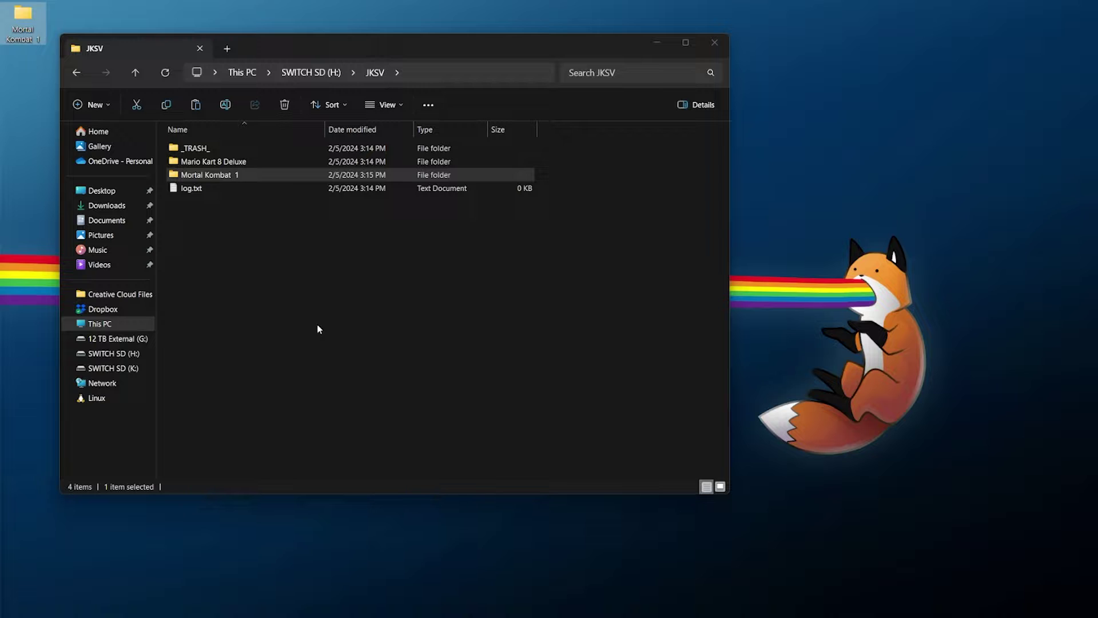
{"action": "left_click", "coordinate": [267, 292]}
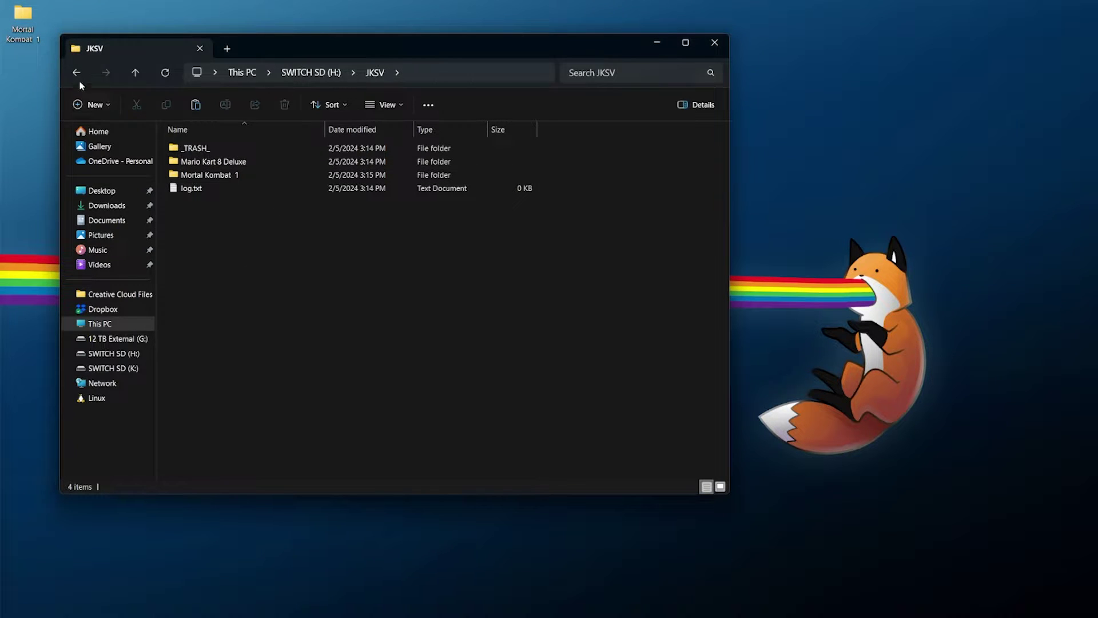
{"action": "left_click", "coordinate": [34, 36]}
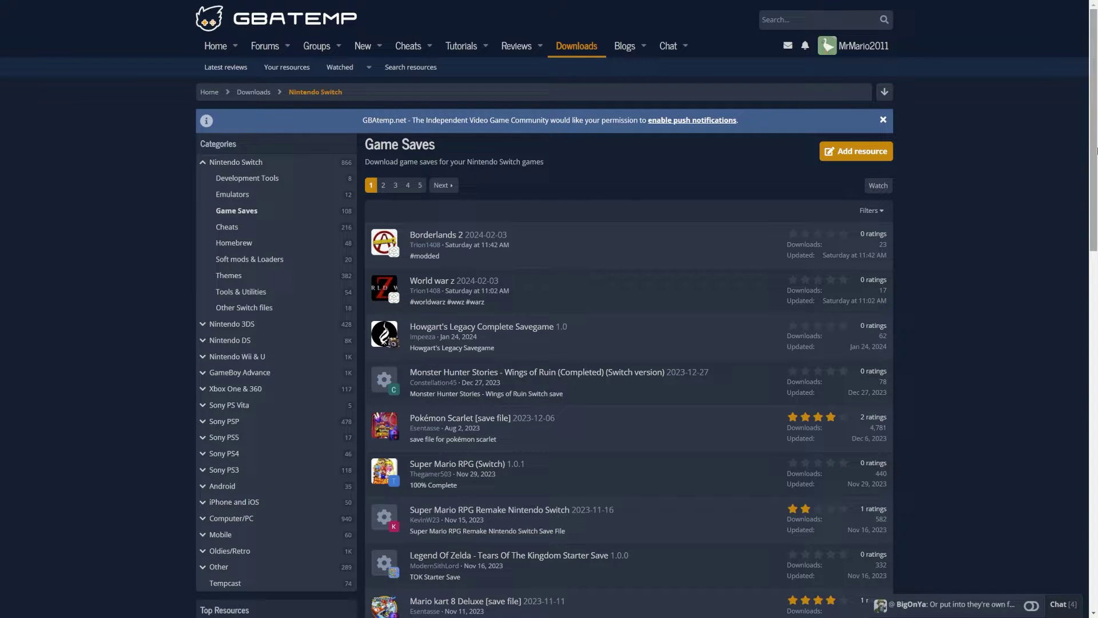
Browse the Nintendo Switch Game Saves list on GBAtemp and open the Super Mario RPG (Switch) entry
{"action": "scroll", "coordinate": [1097, 151], "scroll_direction": "down", "scroll_amount": 7}
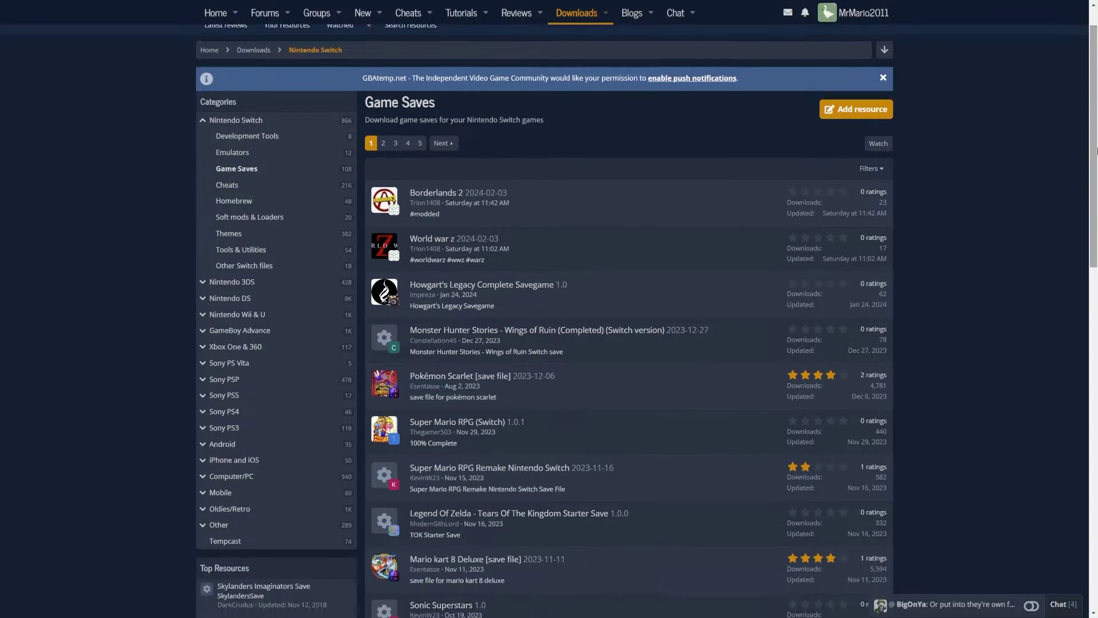
{"action": "scroll", "coordinate": [1096, 150], "scroll_direction": "down", "scroll_amount": 2}
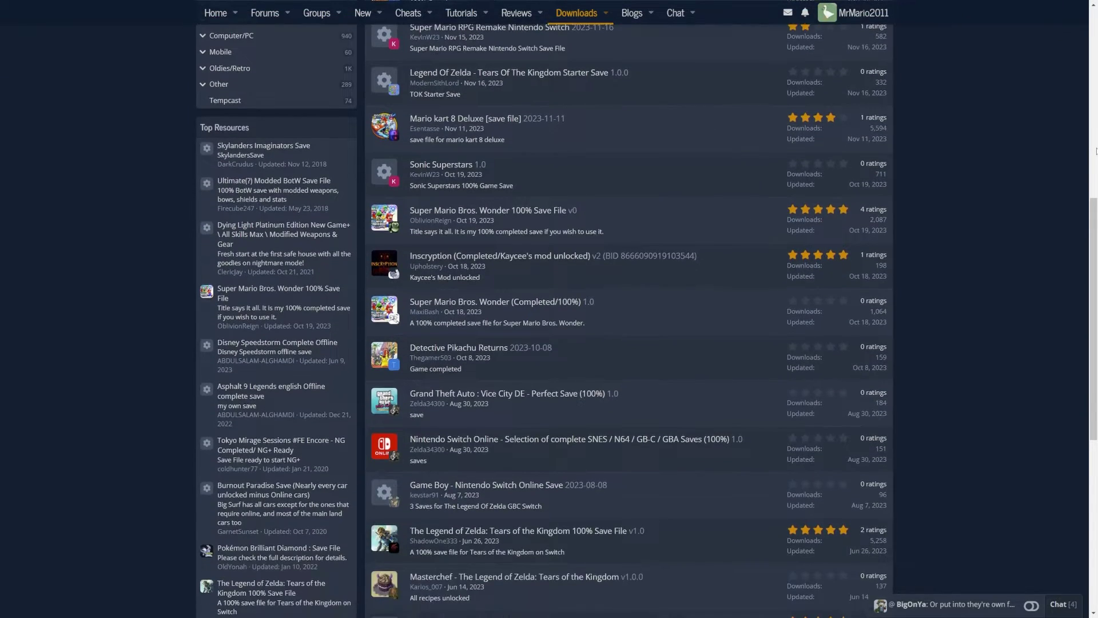
{"action": "scroll", "coordinate": [1097, 151], "scroll_direction": "down", "scroll_amount": 5}
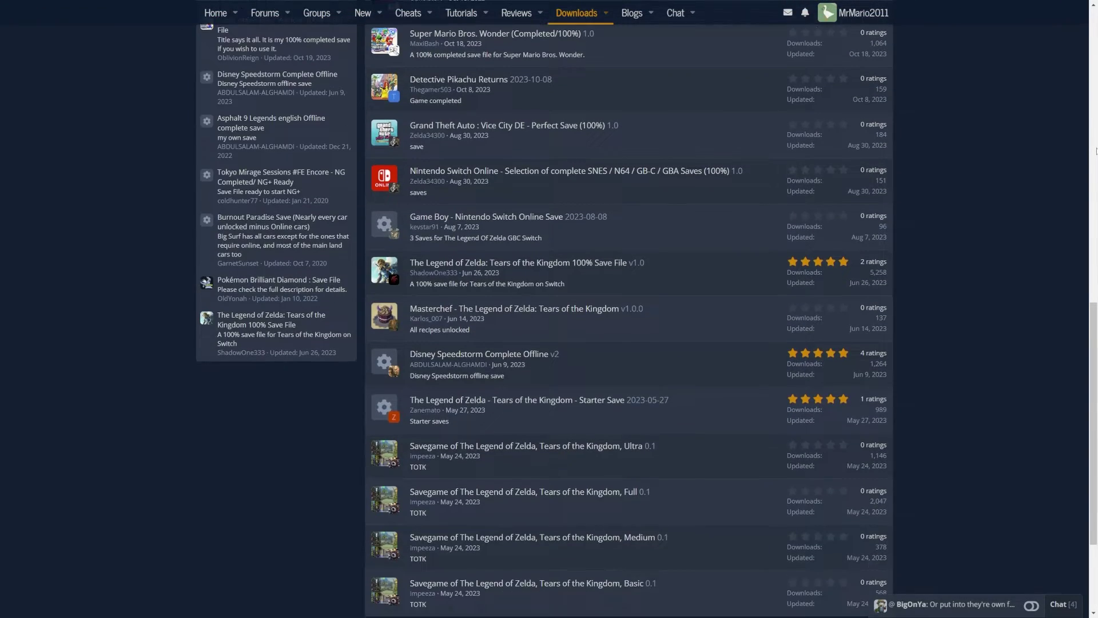
{"action": "scroll", "coordinate": [1097, 150], "scroll_direction": "down", "scroll_amount": 2}
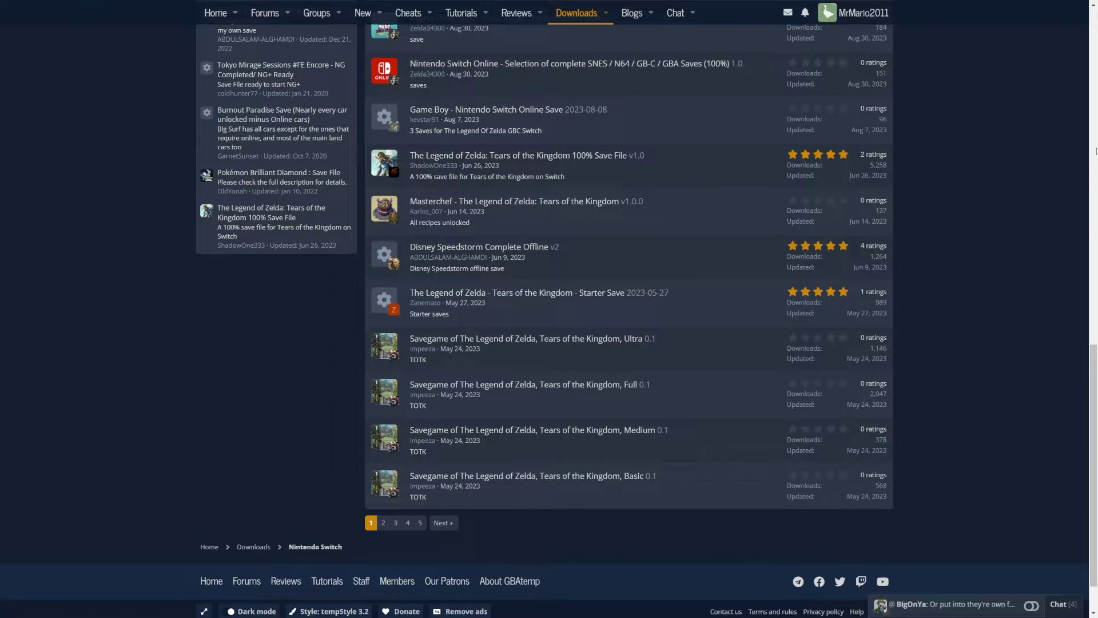
{"action": "scroll", "coordinate": [1096, 150], "scroll_direction": "up", "scroll_amount": 13}
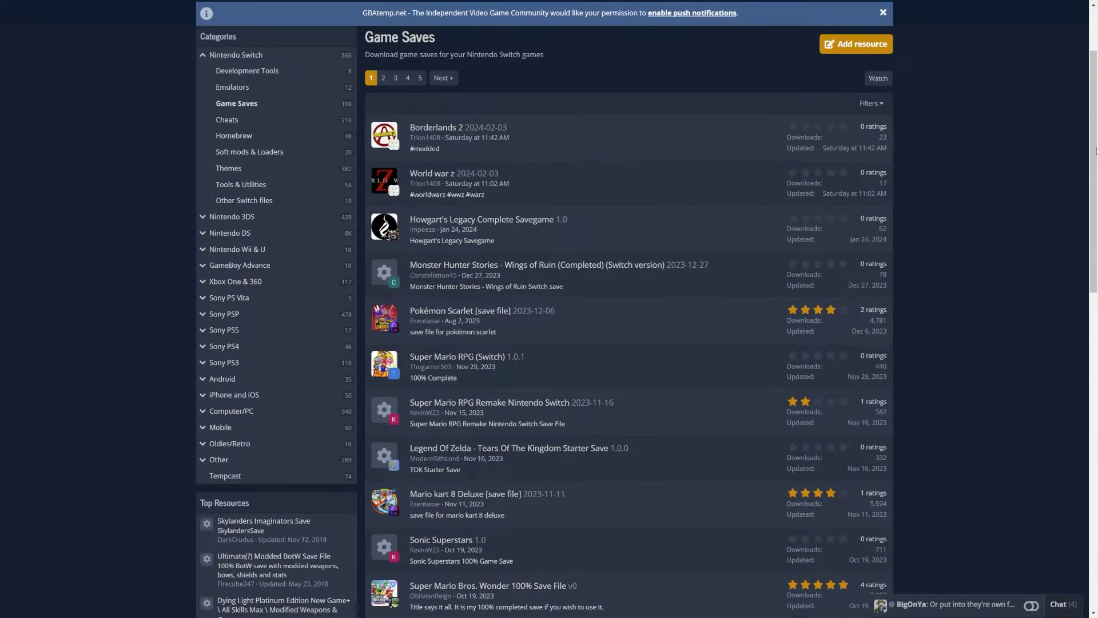
{"action": "scroll", "coordinate": [1097, 151], "scroll_direction": "up", "scroll_amount": 2}
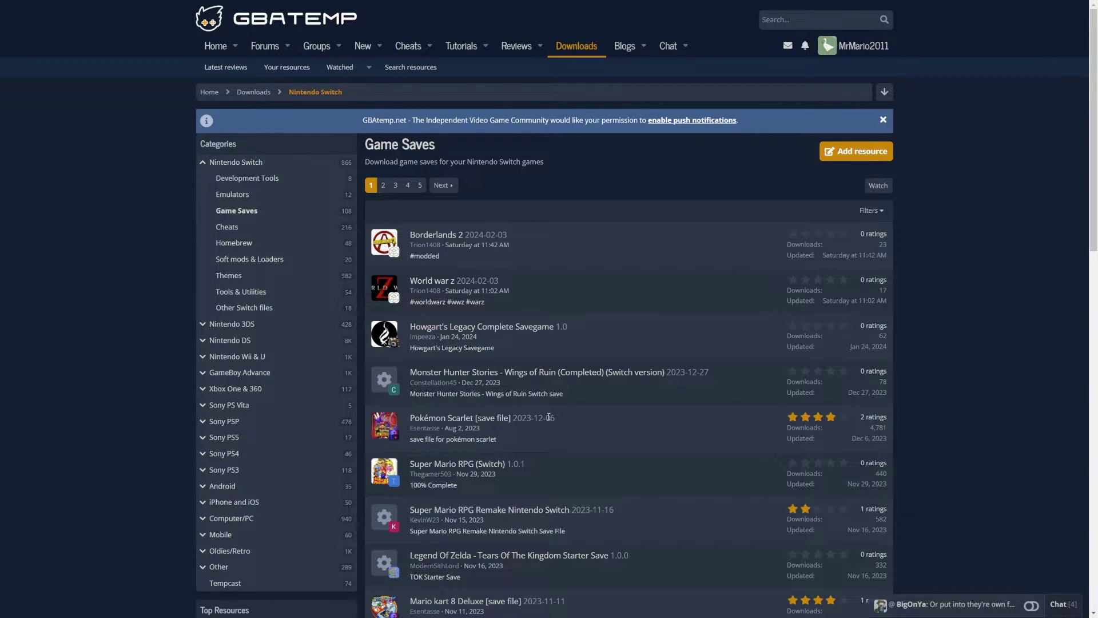
{"action": "scroll", "coordinate": [549, 417], "scroll_direction": "down", "scroll_amount": 2}
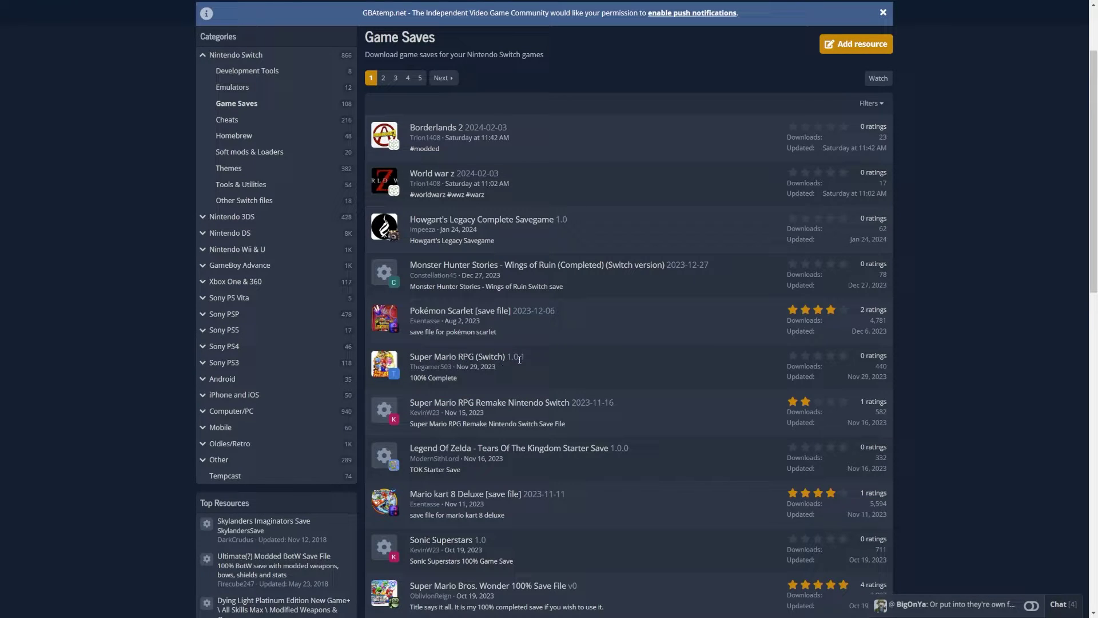
{"action": "left_click", "coordinate": [475, 357]}
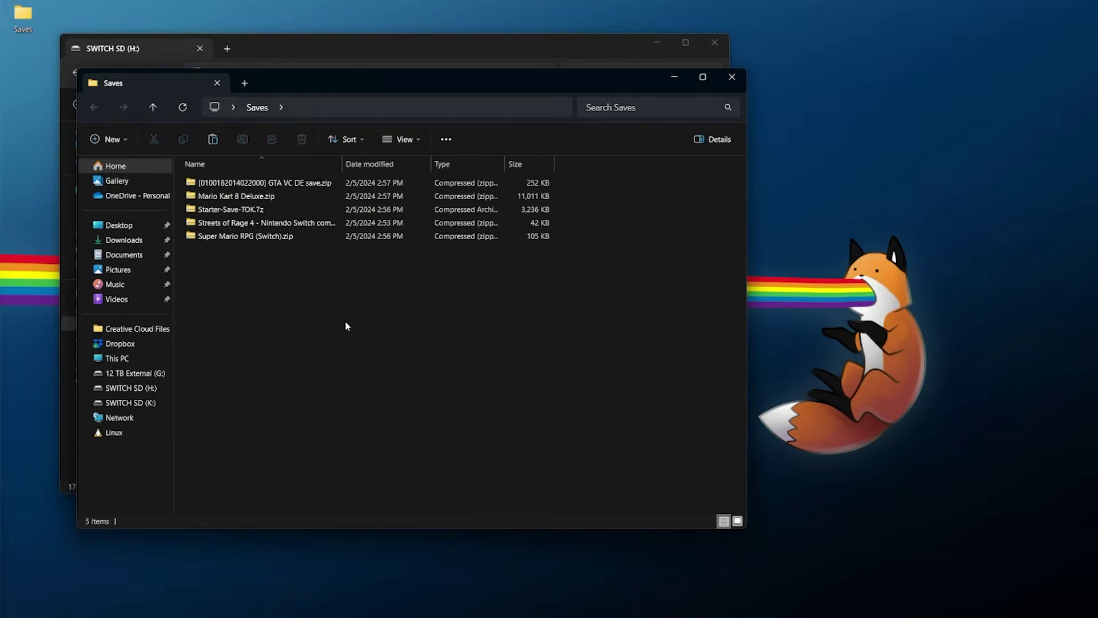
In the Saves folder, extract the Streets of Rage 4 - Nintendo Switch complete save archive with 7-Zip into its own folder
{"action": "left_click", "coordinate": [243, 224]}
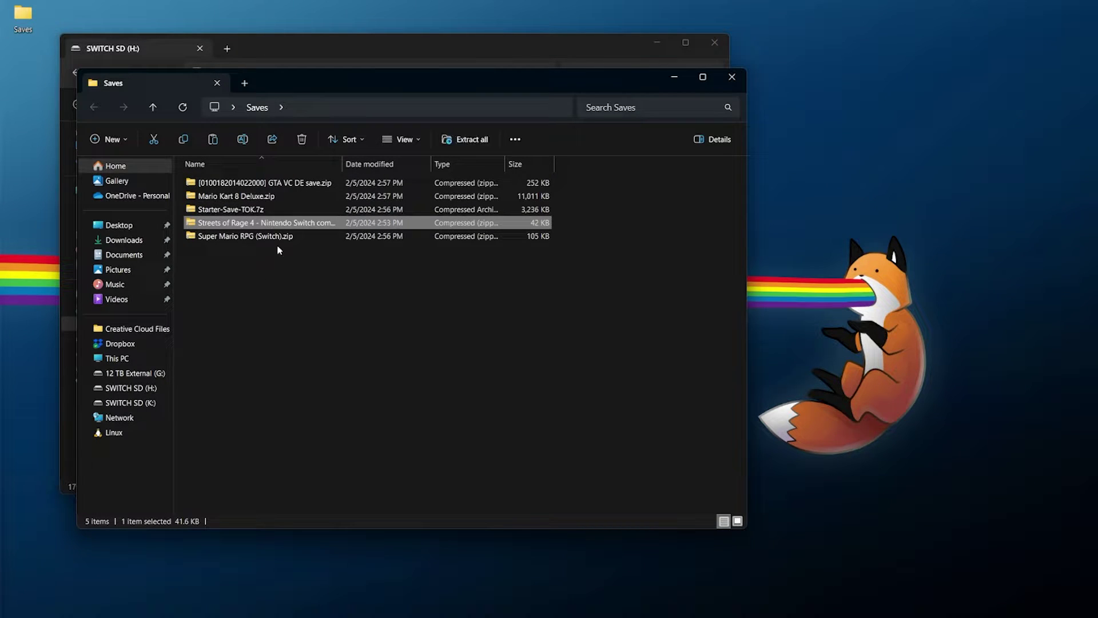
{"action": "right_click", "coordinate": [247, 225]}
{"action": "mouse_move", "coordinate": [313, 378]}
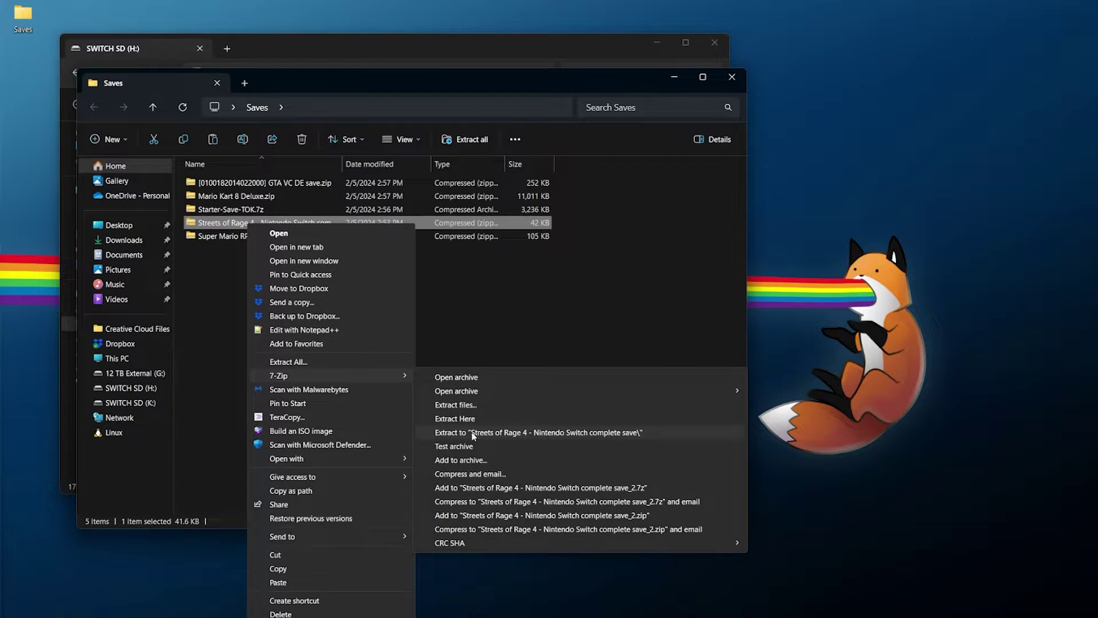
{"action": "left_click", "coordinate": [504, 432]}
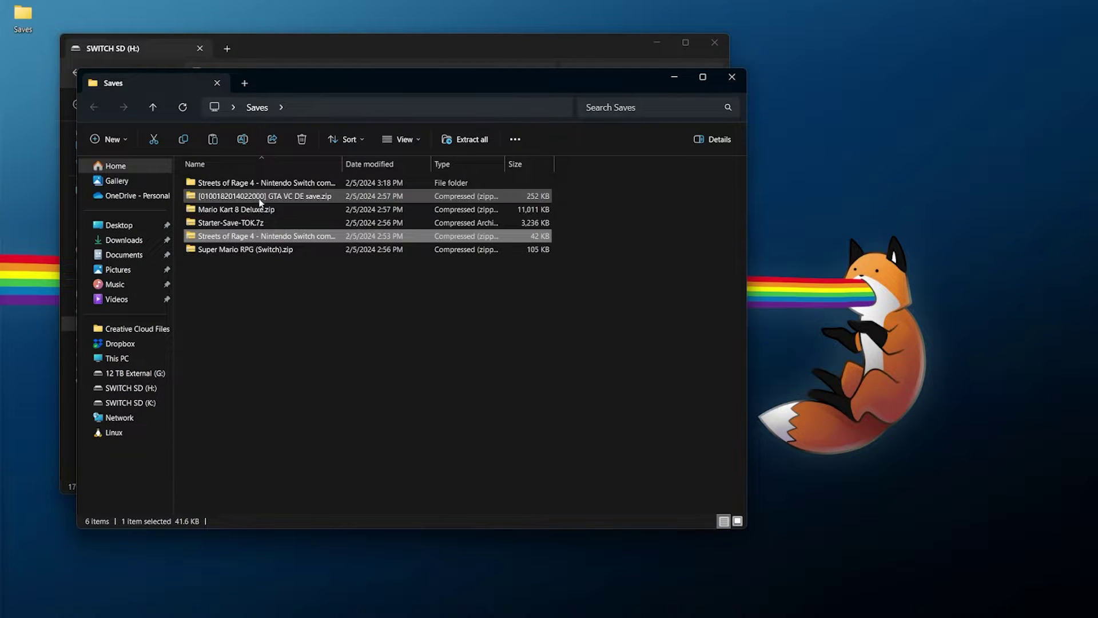
Examine the extracted Streets of Rage 4 folder down through root and JKSV to the save files in 2021.09.04
{"action": "double_click", "coordinate": [246, 183]}
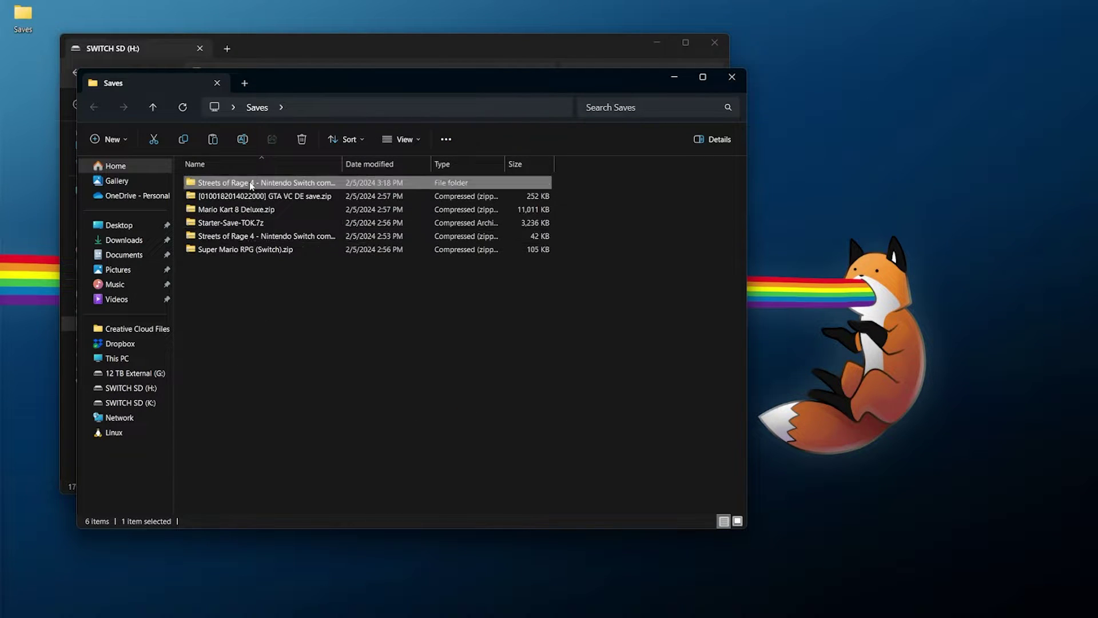
{"action": "left_click", "coordinate": [257, 107]}
{"action": "double_click", "coordinate": [232, 186]}
{"action": "left_click", "coordinate": [232, 184]}
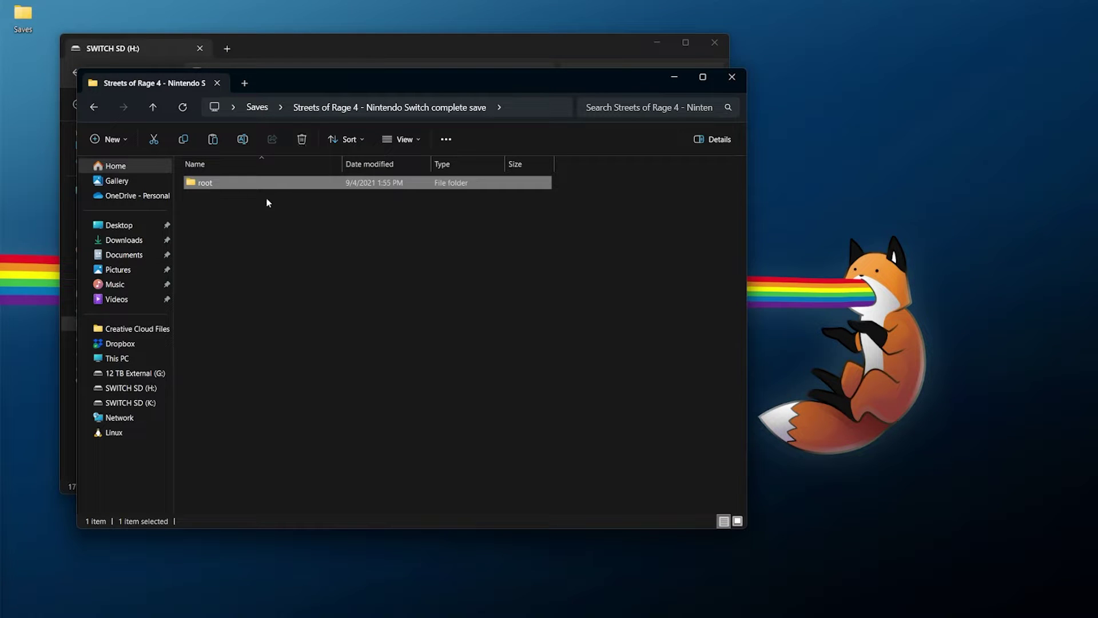
{"action": "double_click", "coordinate": [214, 183]}
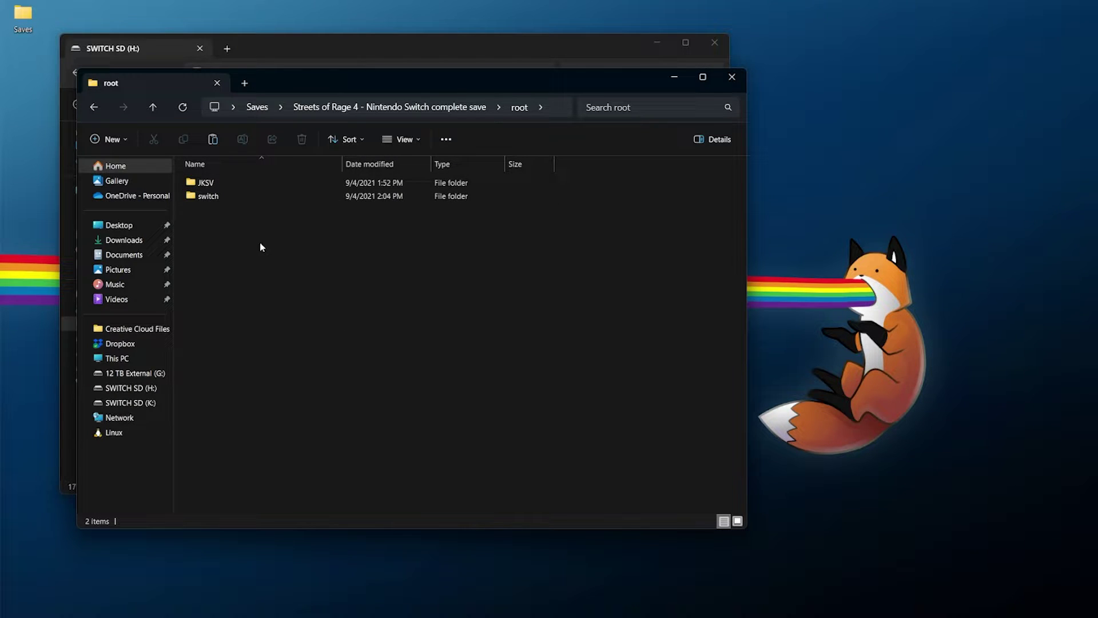
{"action": "mouse_move", "coordinate": [216, 184]}
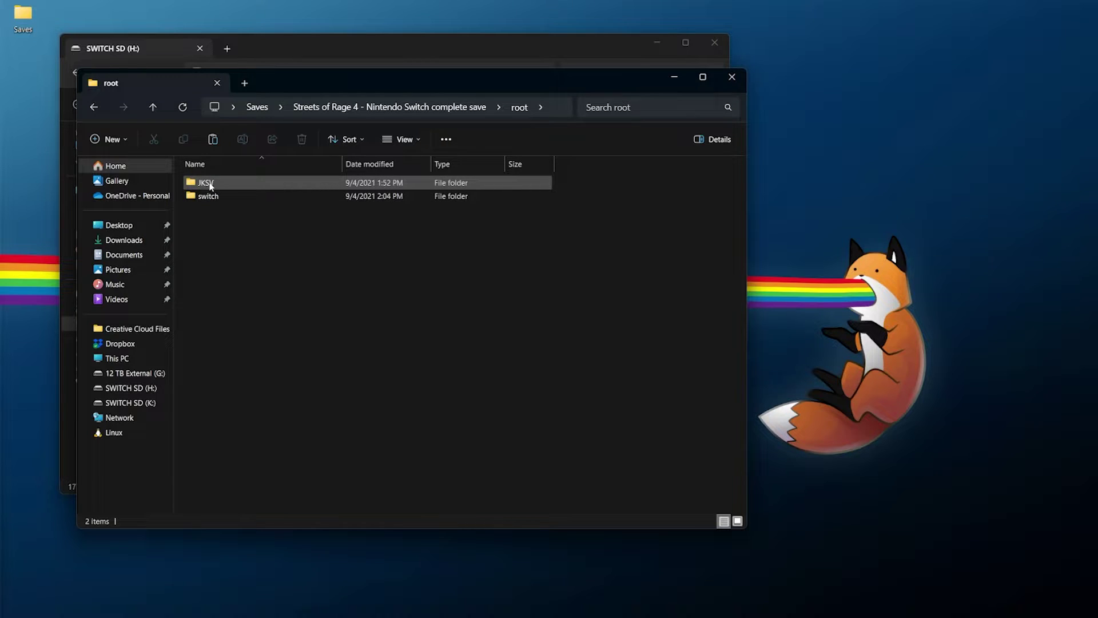
{"action": "double_click", "coordinate": [209, 186]}
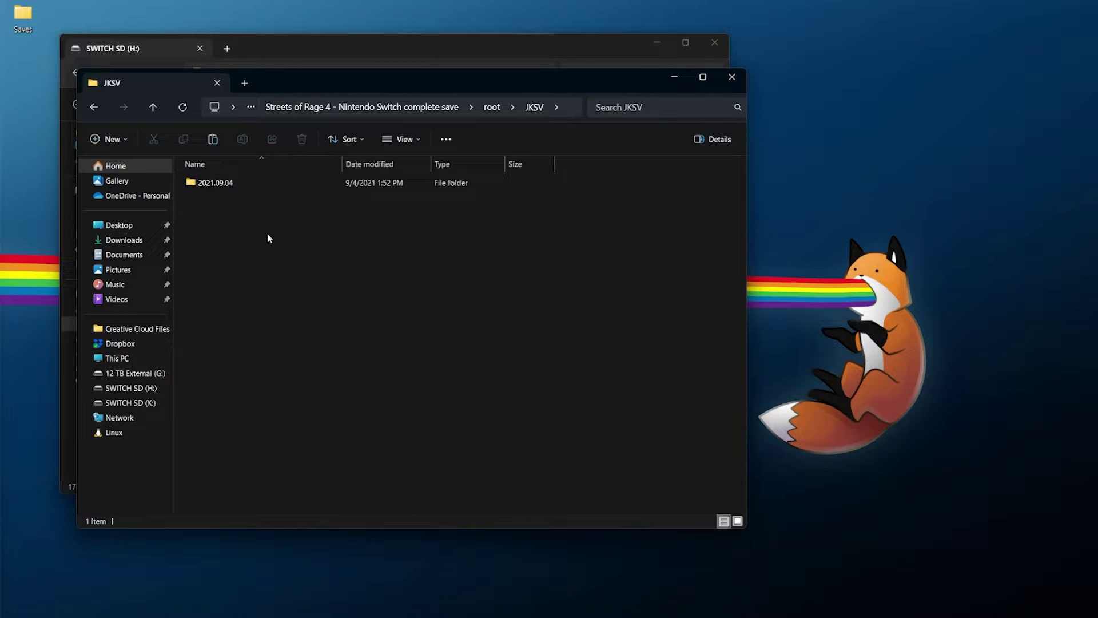
{"action": "left_click", "coordinate": [220, 183]}
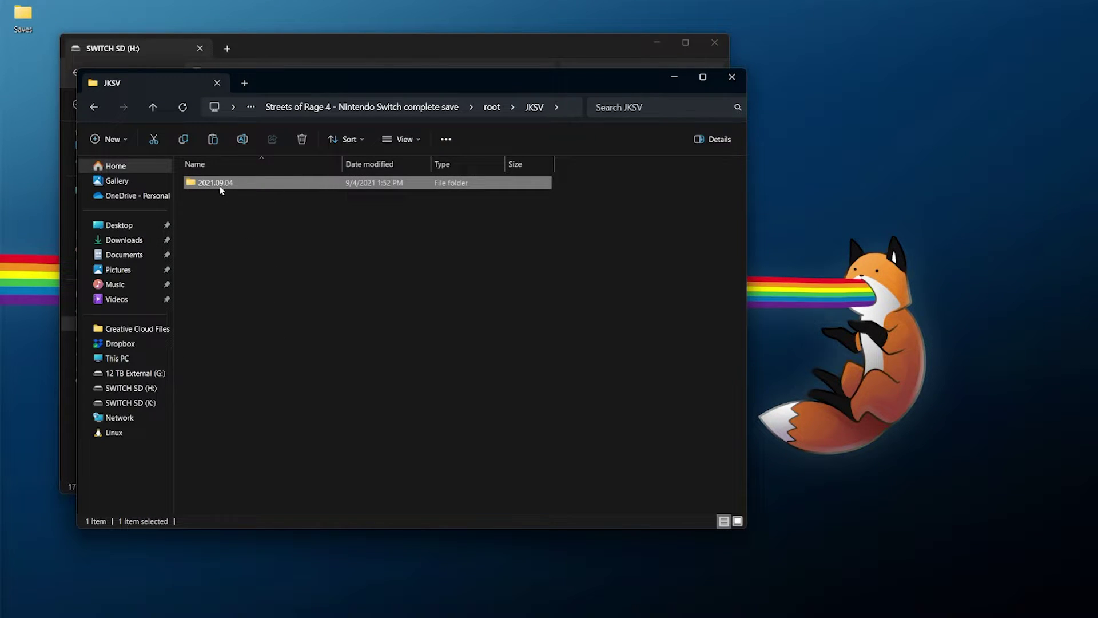
{"action": "double_click", "coordinate": [221, 190]}
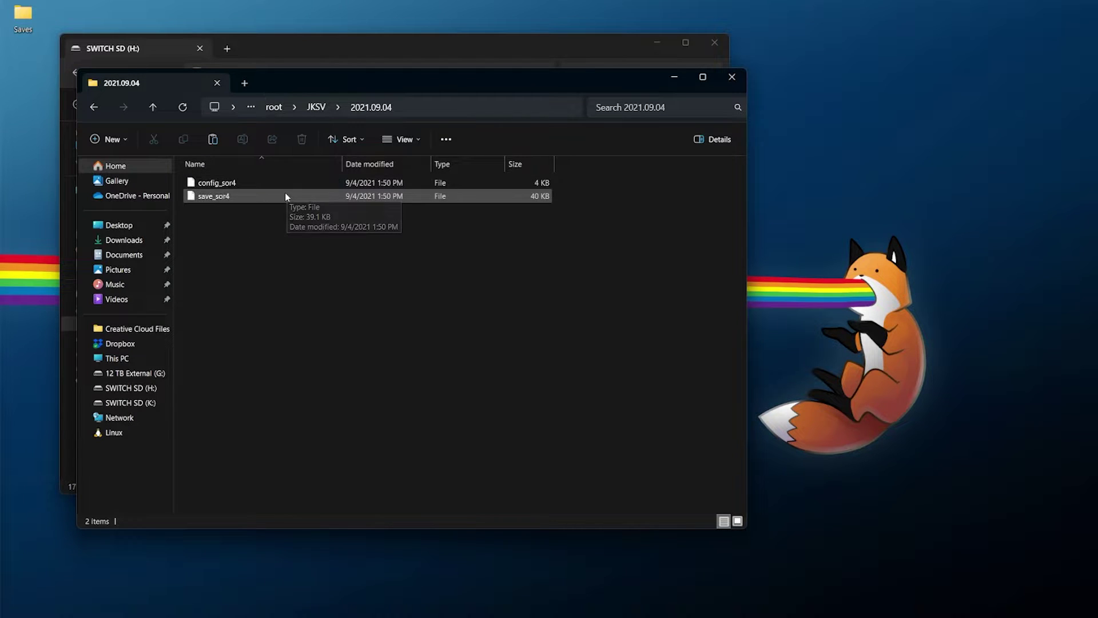
Copy the 2021.09.04 folder from the extracted JKSV folder and open the JKSV folder on SWITCH SD (H:)
{"action": "left_click", "coordinate": [329, 113]}
{"action": "right_click", "coordinate": [233, 183]}
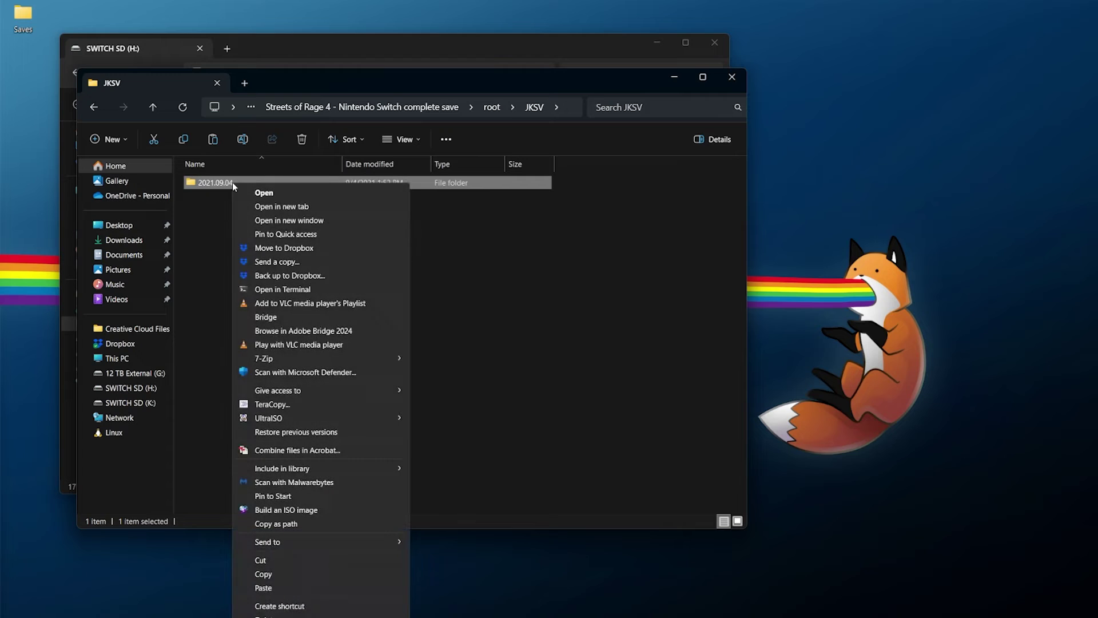
{"action": "left_click", "coordinate": [292, 574]}
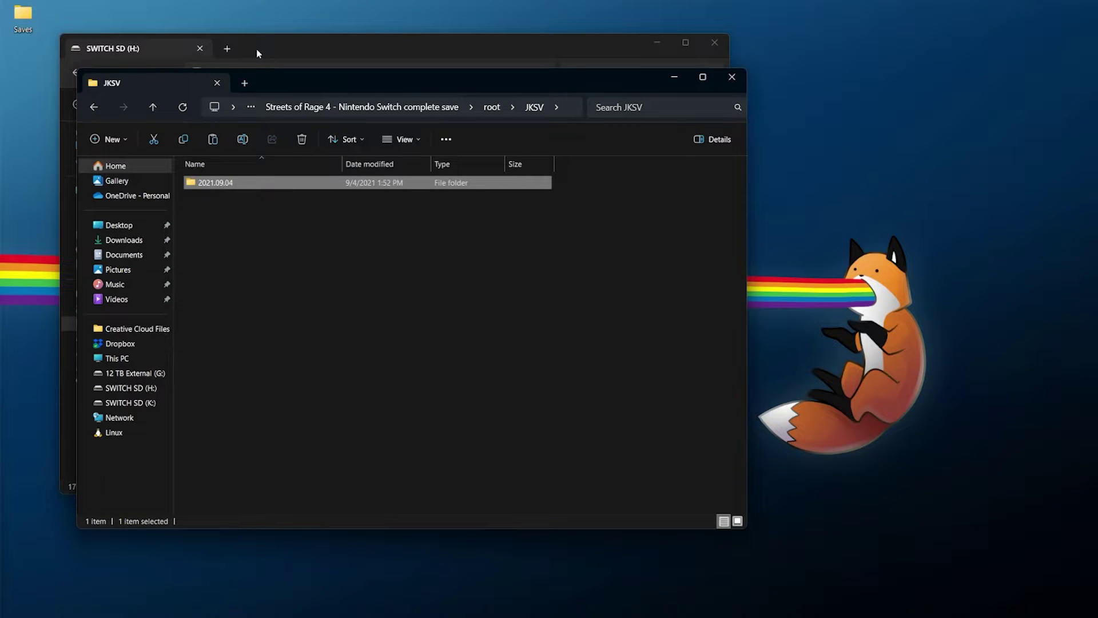
{"action": "left_click", "coordinate": [257, 53]}
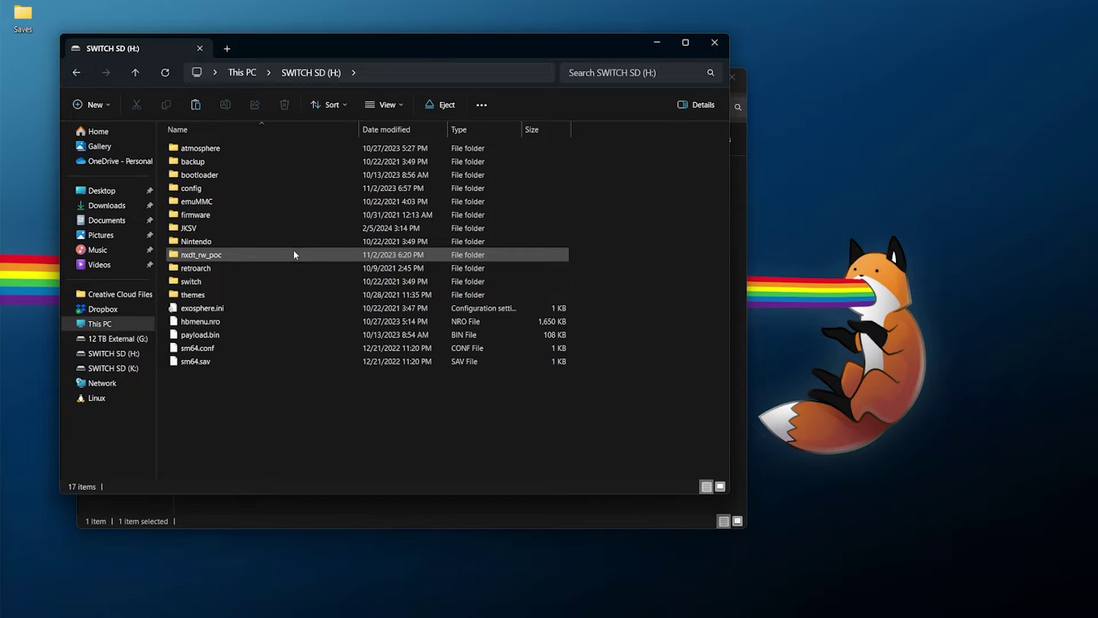
{"action": "double_click", "coordinate": [204, 228]}
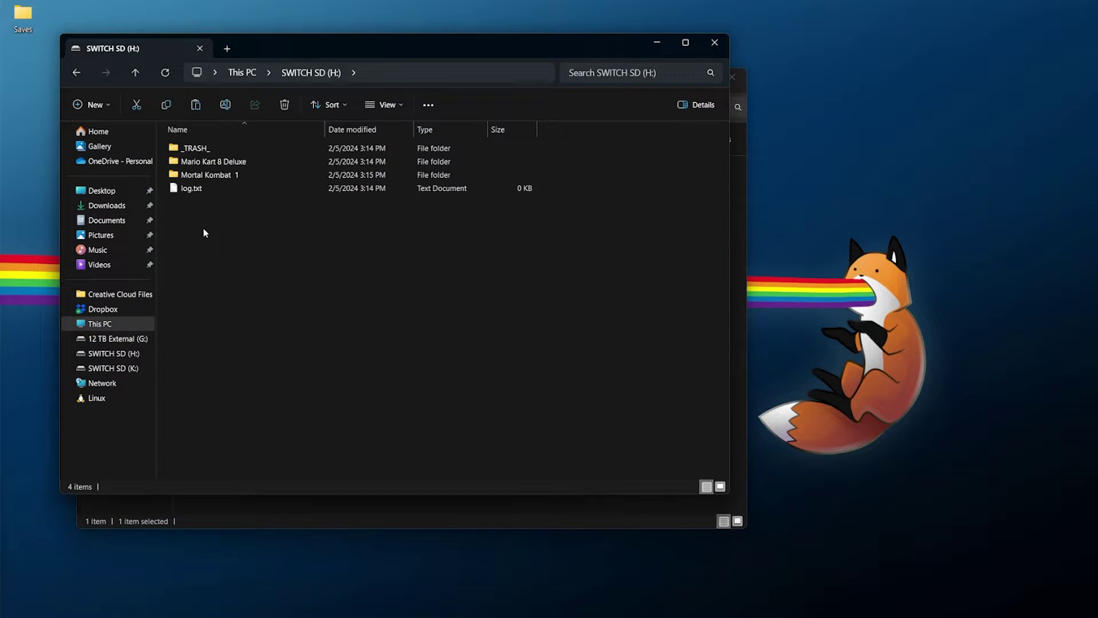
Create a folder named Streets of Rage 4 in the SD card's JKSV folder and open it
{"action": "right_click", "coordinate": [235, 235]}
{"action": "mouse_move", "coordinate": [338, 415]}
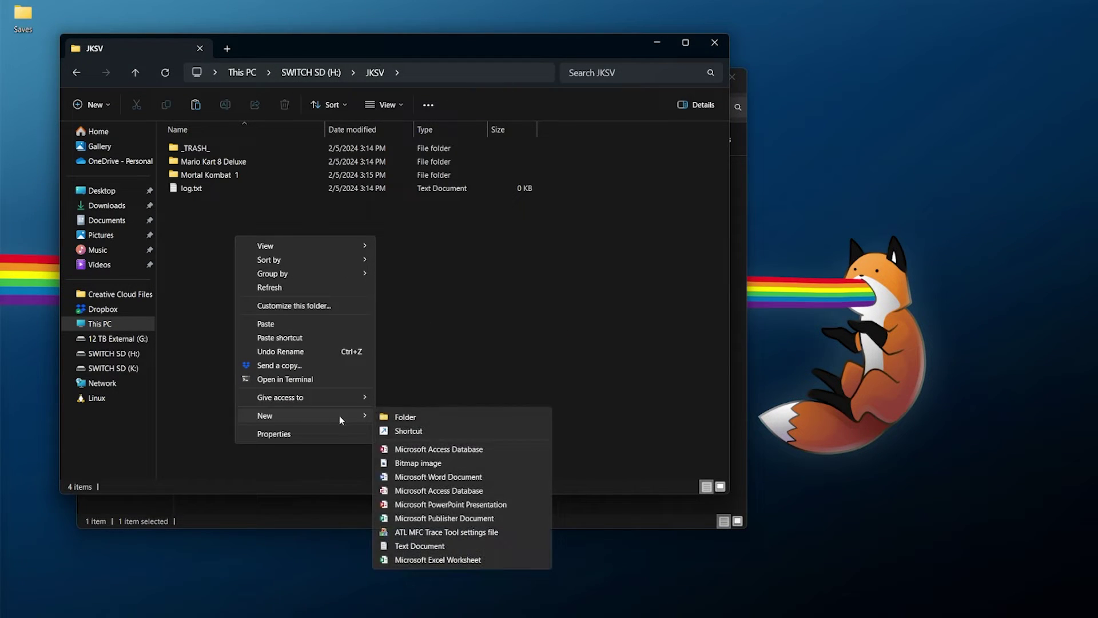
{"action": "left_click", "coordinate": [397, 416]}
{"action": "type", "text": "S"}
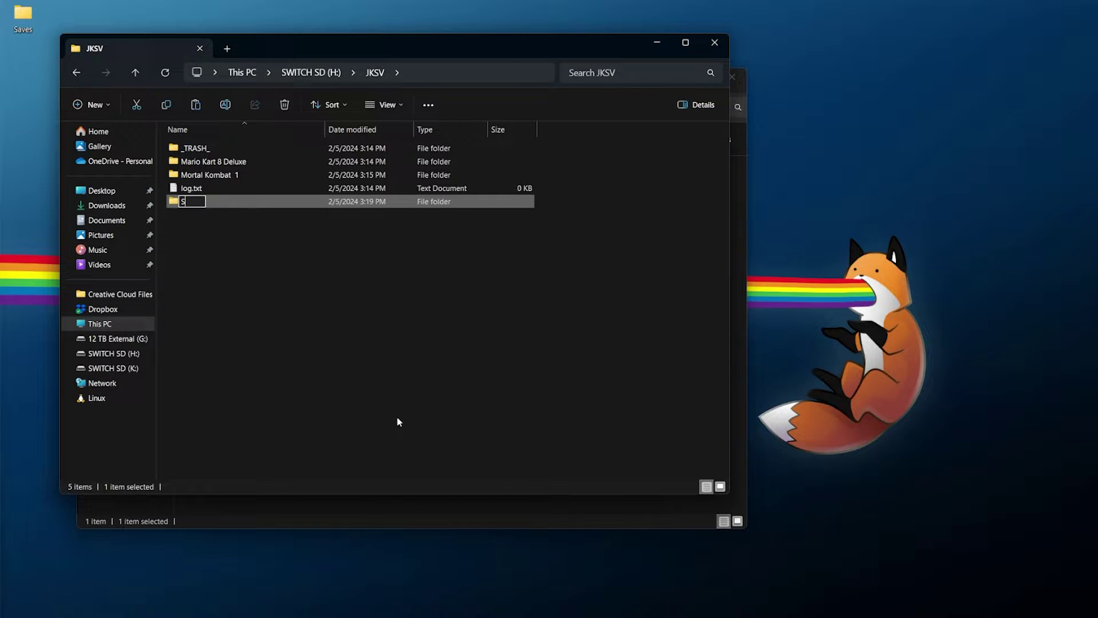
{"action": "type", "text": "treets of Rage 4"}
{"action": "key", "text": "Return"}
{"action": "key", "text": "Return"}
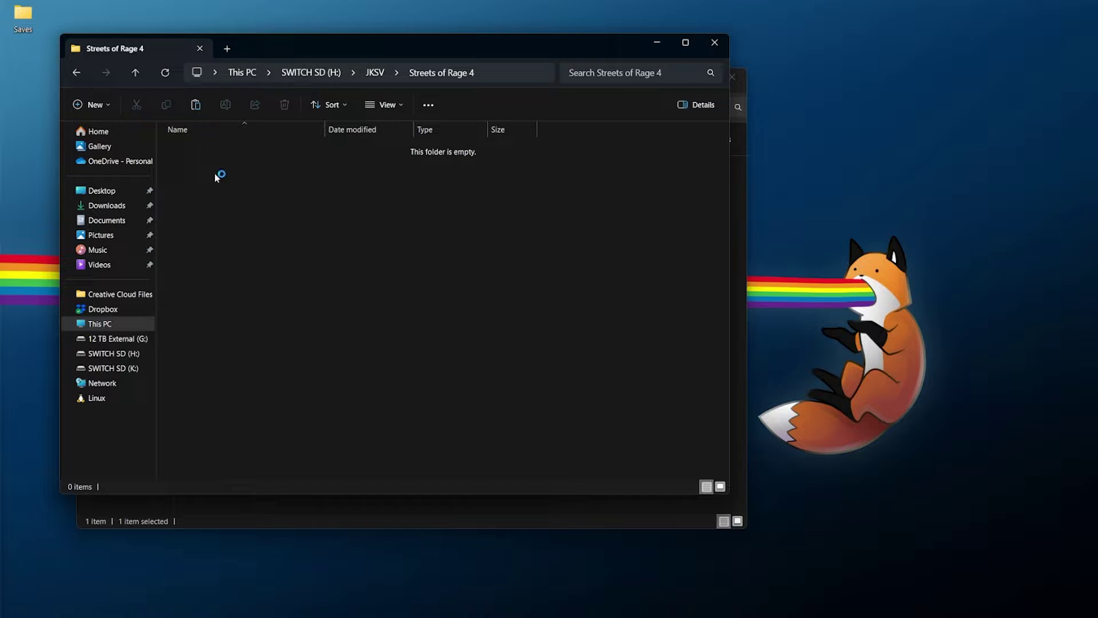
Paste the copied save folder into Streets of Rage 4 and rename it as Downloaded Save
{"action": "key", "text": "ctrl+v"}
{"action": "left_click", "coordinate": [207, 148]}
{"action": "left_click", "coordinate": [199, 149]}
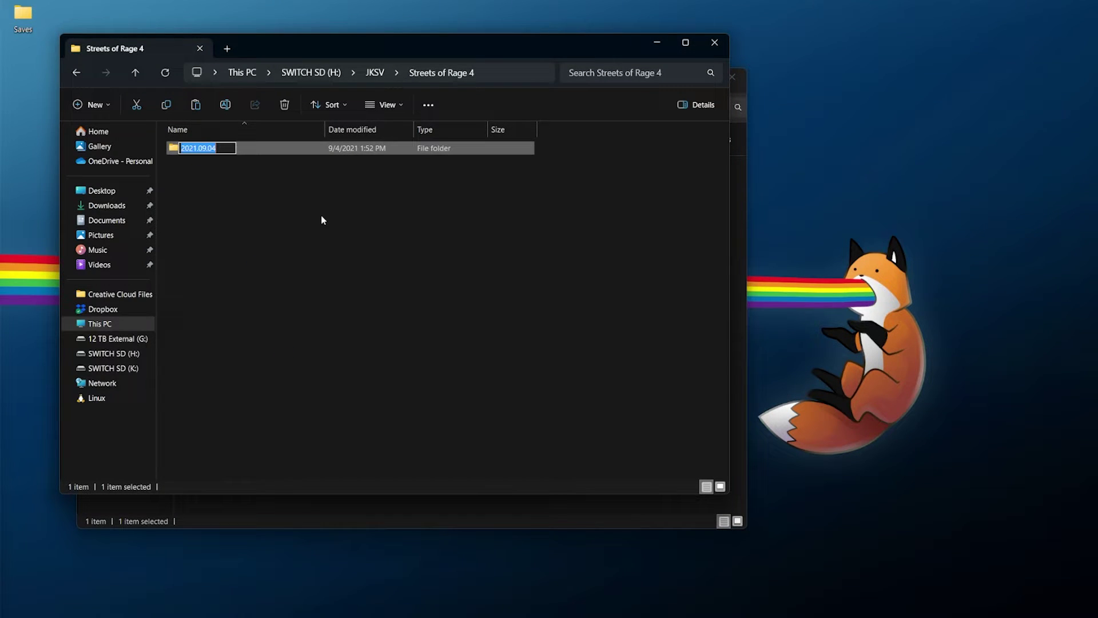
{"action": "type", "text": "Downloaded Save"}
{"action": "key", "text": "Return"}
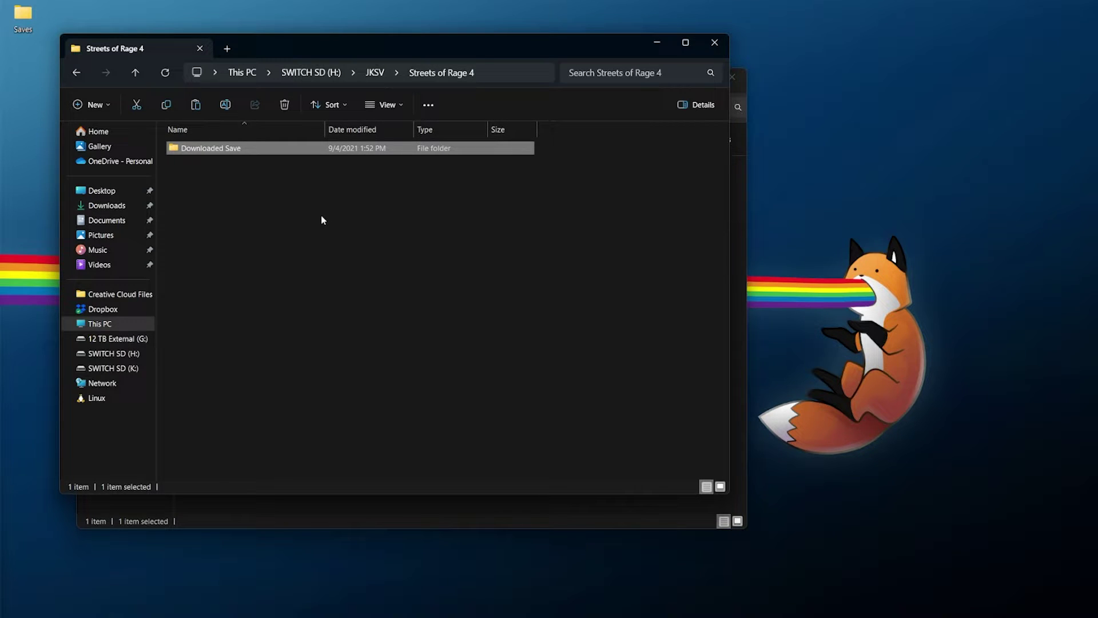
Check the path and files of Downloaded Save inside Streets of Rage 4, and return to the SD card's JKSV folder
{"action": "left_click", "coordinate": [375, 72]}
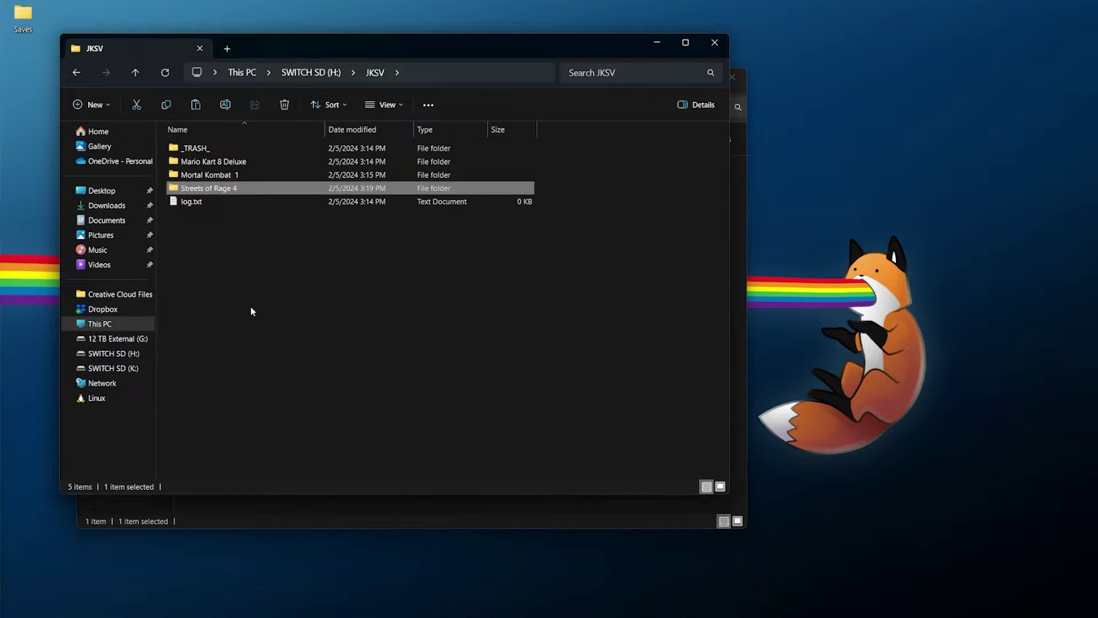
{"action": "double_click", "coordinate": [217, 189]}
{"action": "left_click", "coordinate": [219, 149]}
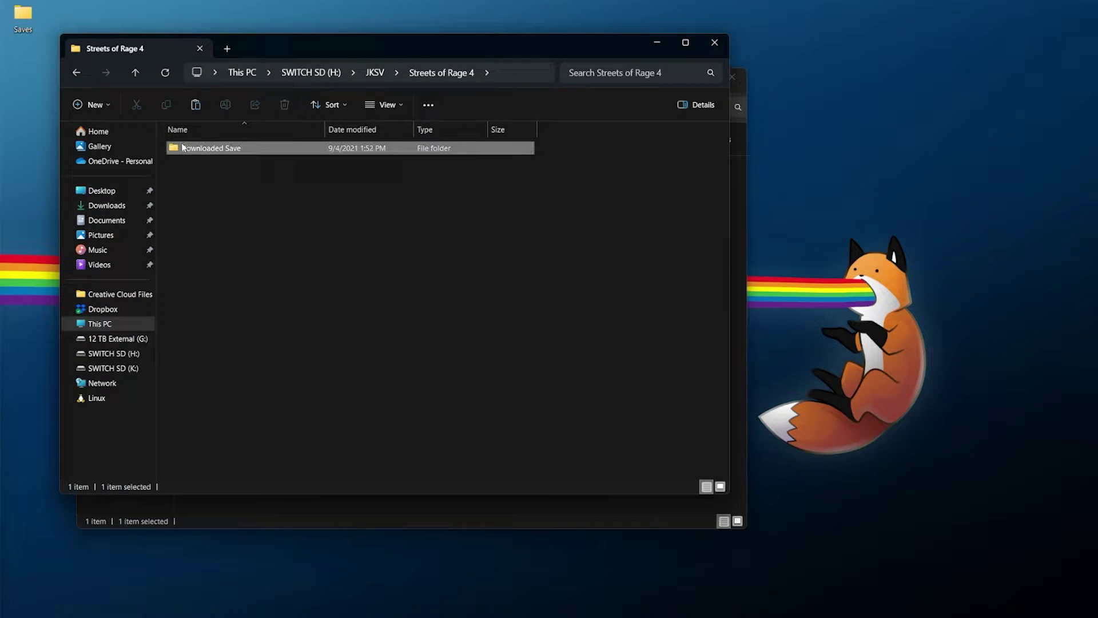
{"action": "double_click", "coordinate": [219, 155]}
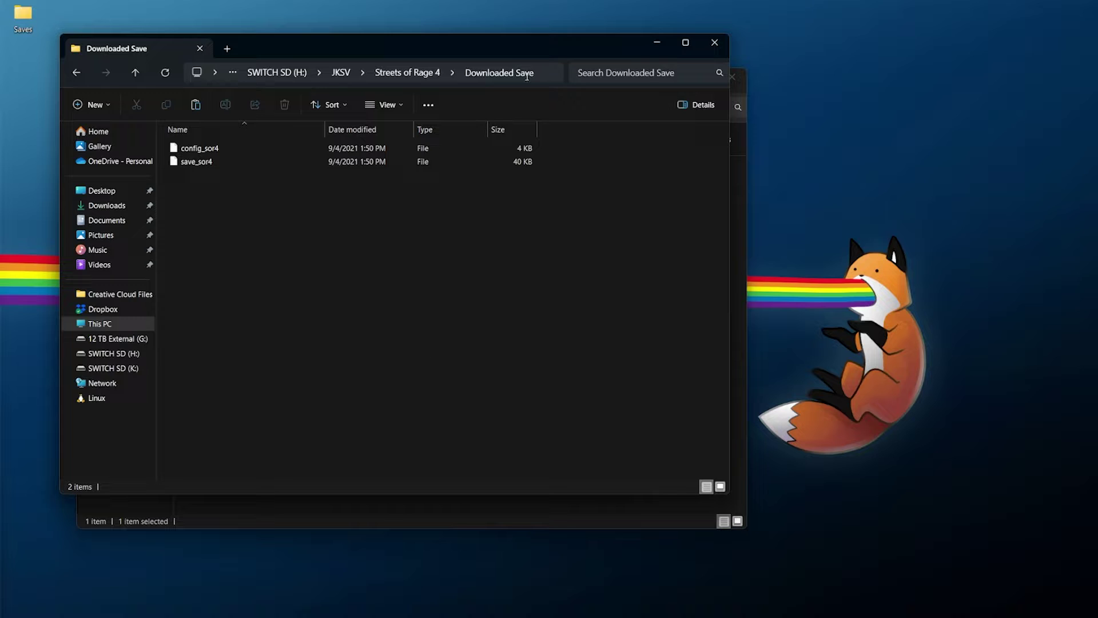
{"action": "left_click", "coordinate": [339, 73]}
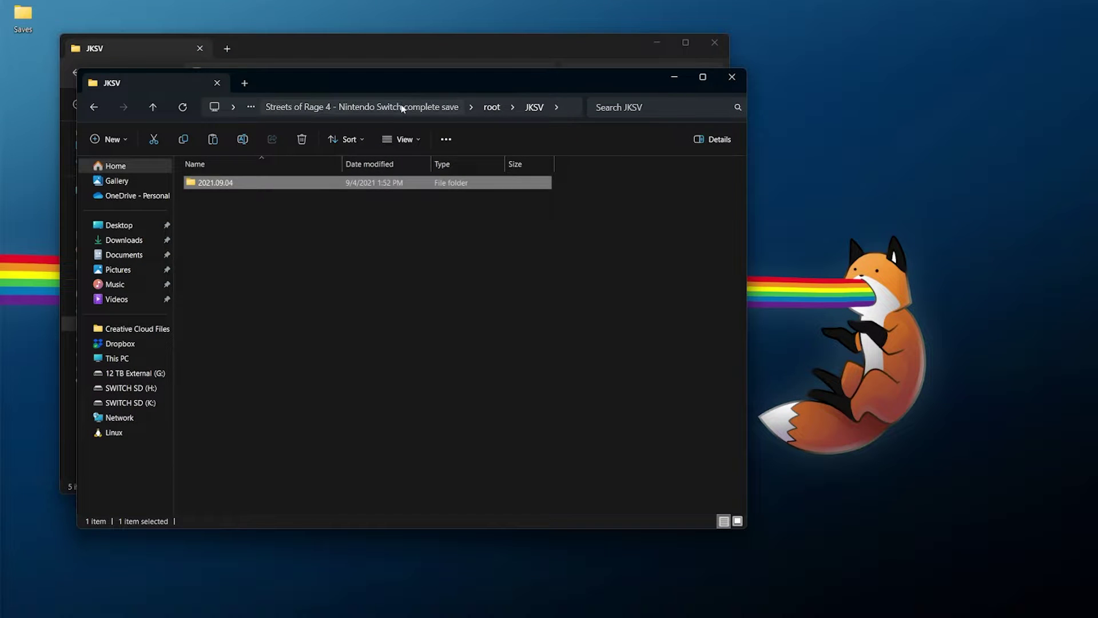
{"action": "left_click", "coordinate": [435, 107]}
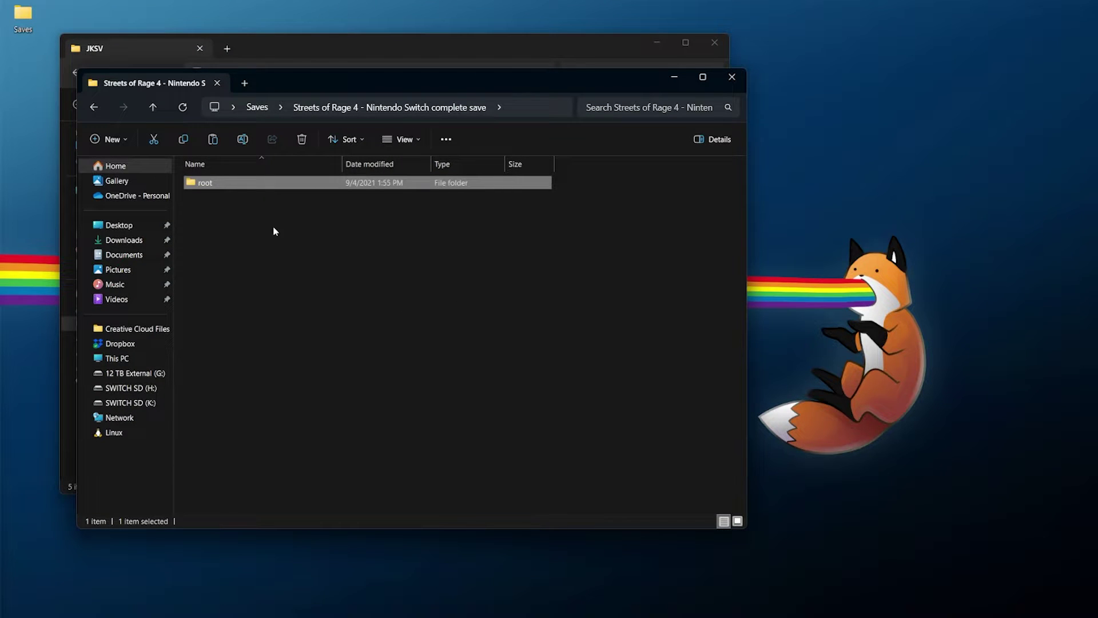
{"action": "double_click", "coordinate": [214, 187]}
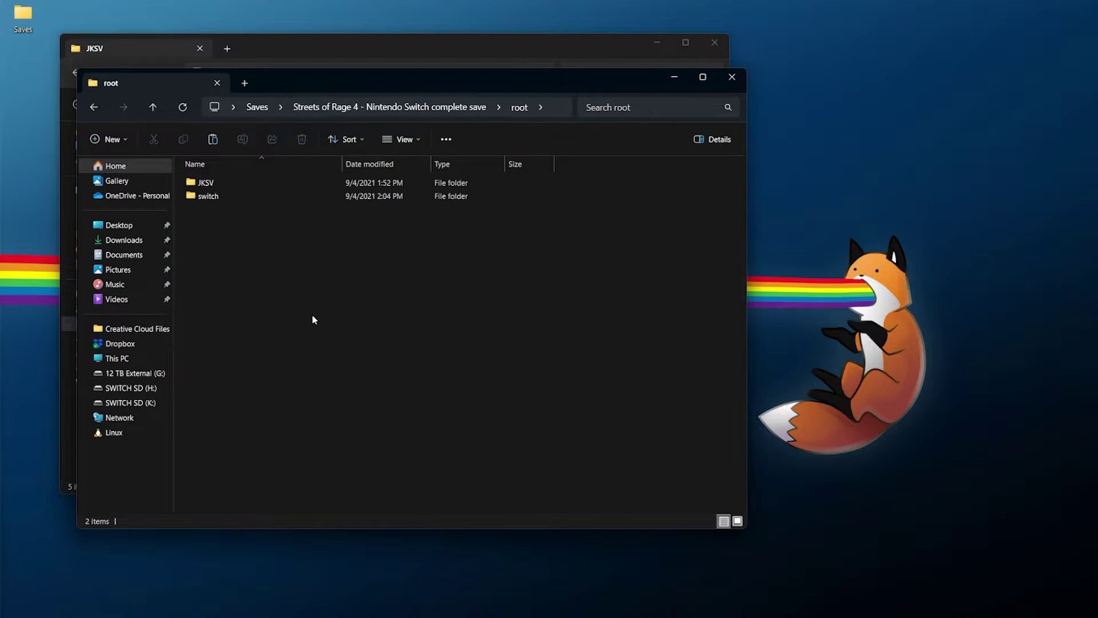
{"action": "left_click", "coordinate": [230, 200]}
{"action": "double_click", "coordinate": [230, 200]}
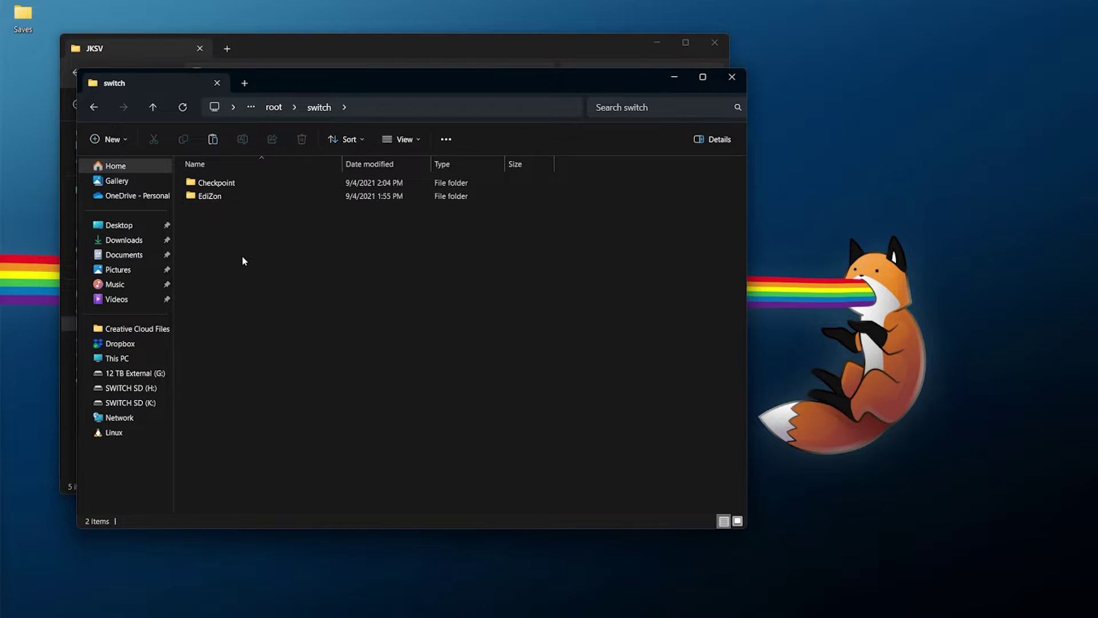
{"action": "double_click", "coordinate": [226, 183]}
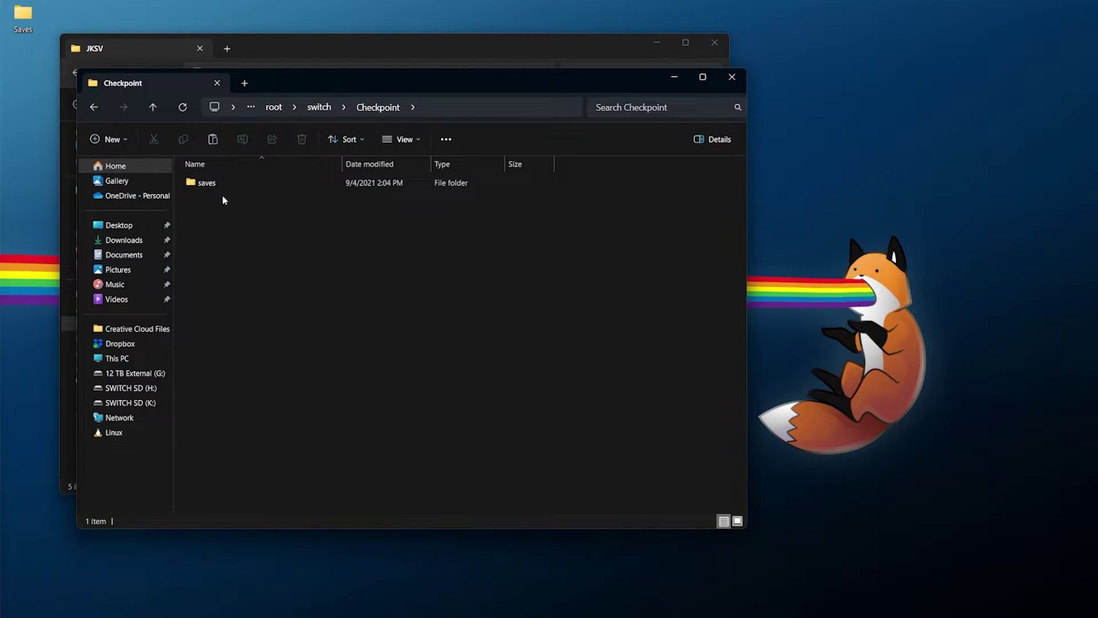
{"action": "left_click", "coordinate": [319, 107]}
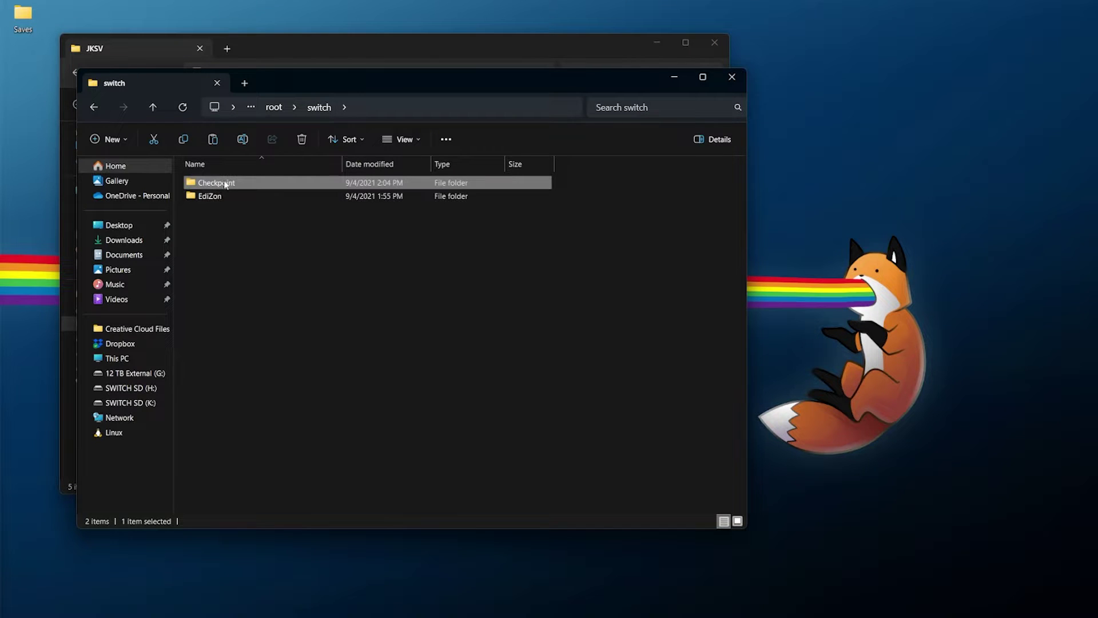
{"action": "double_click", "coordinate": [217, 184]}
{"action": "double_click", "coordinate": [232, 184]}
{"action": "left_click", "coordinate": [246, 182]}
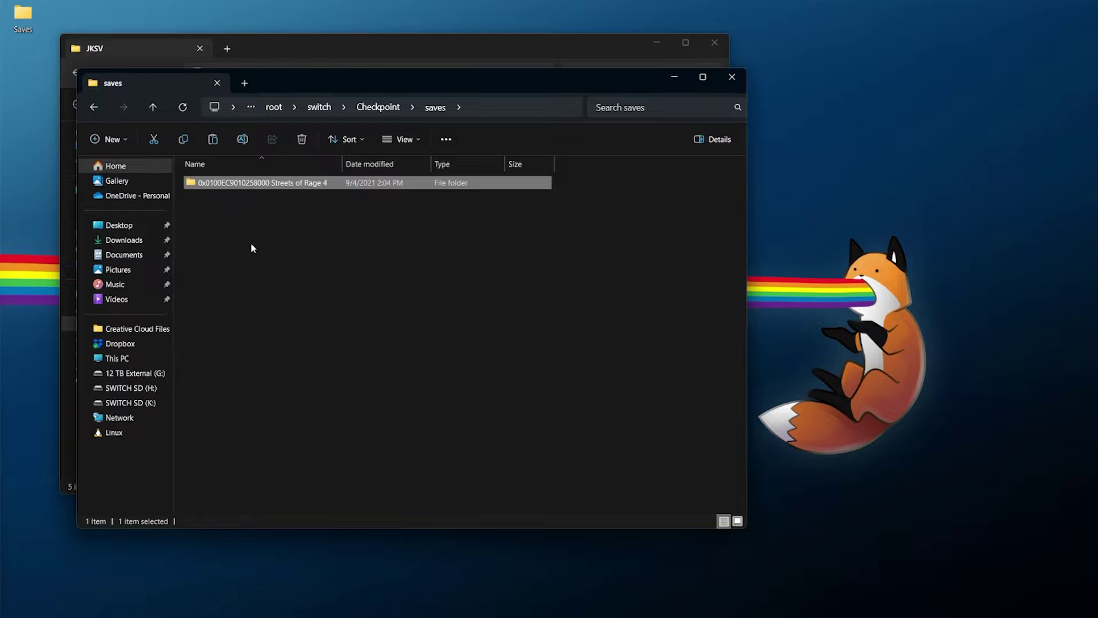
{"action": "double_click", "coordinate": [300, 187]}
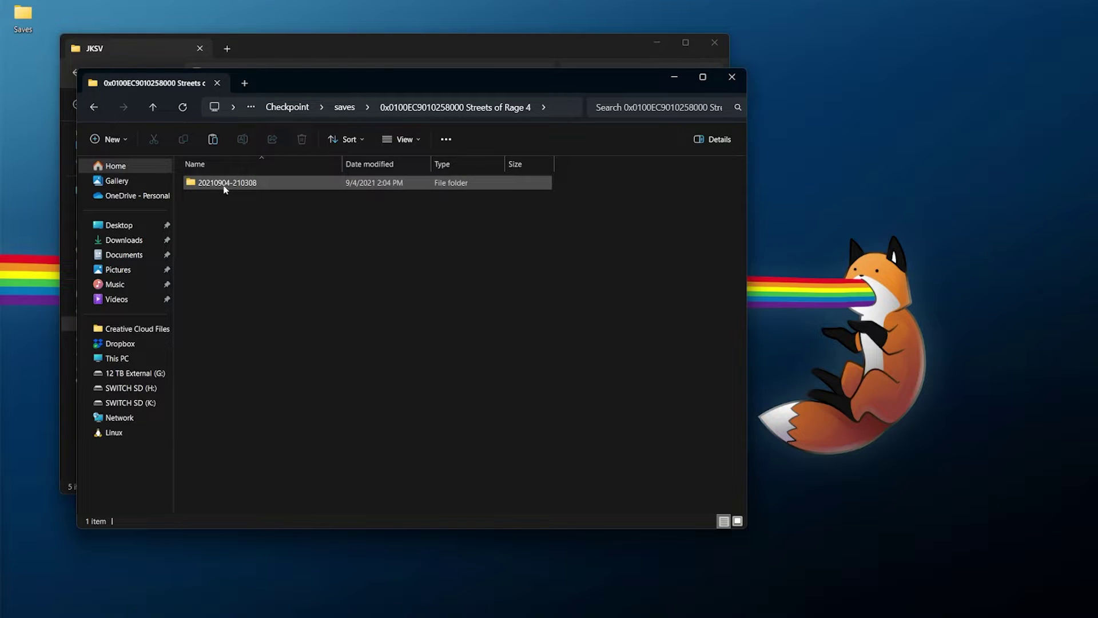
{"action": "double_click", "coordinate": [250, 185]}
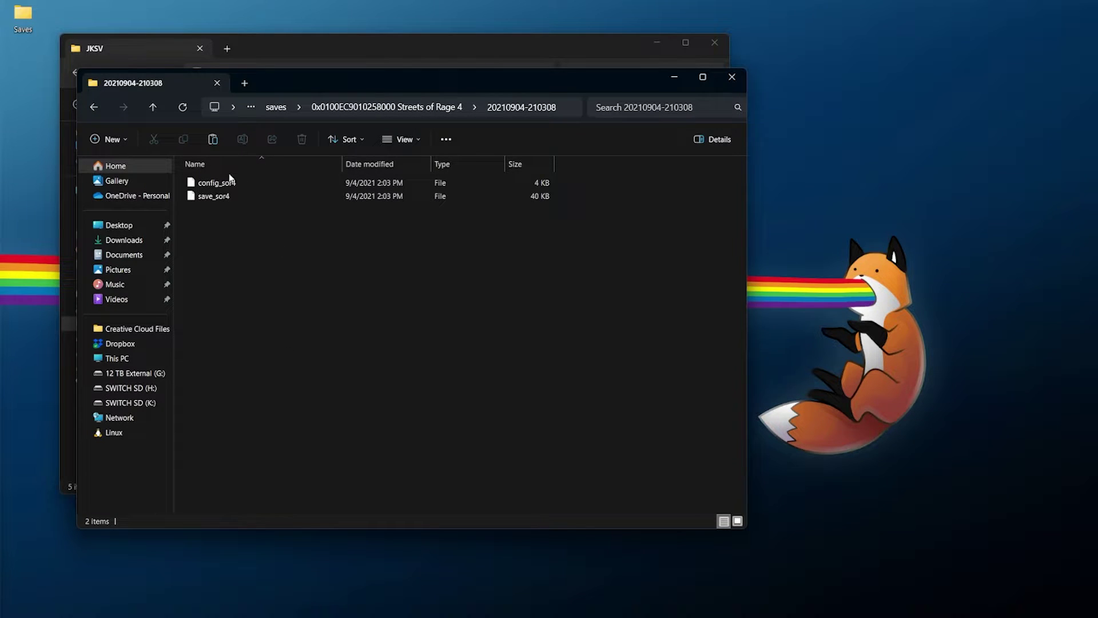
Go back to the switch folder and examine the EdiZon save structure, down to the files inside 20210904_184932
{"action": "left_click", "coordinate": [276, 107]}
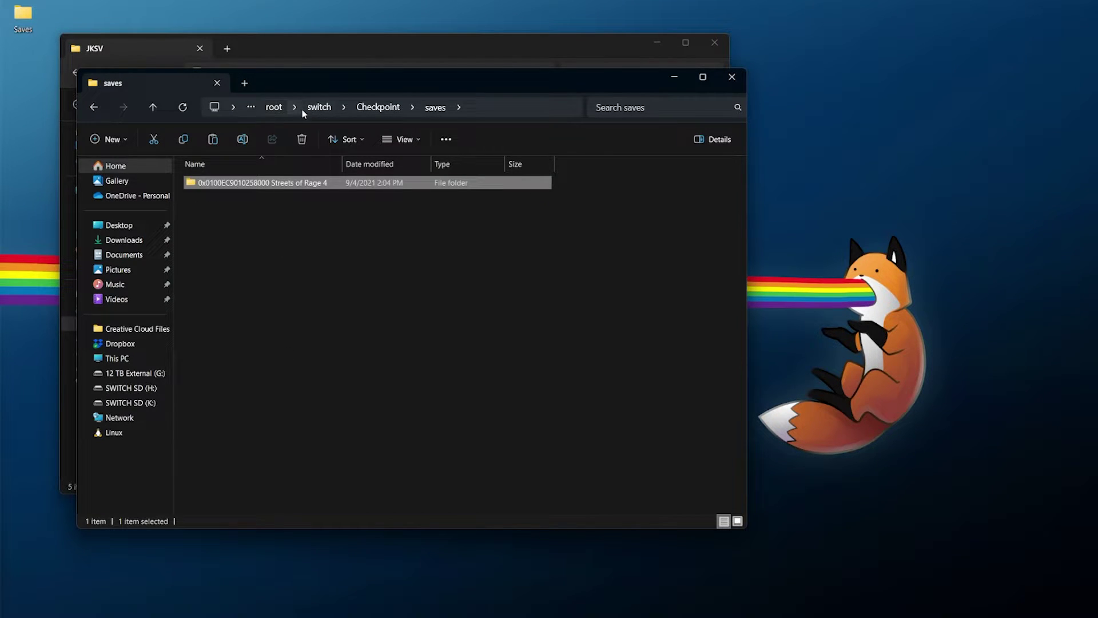
{"action": "left_click", "coordinate": [373, 108]}
{"action": "left_click", "coordinate": [318, 107]}
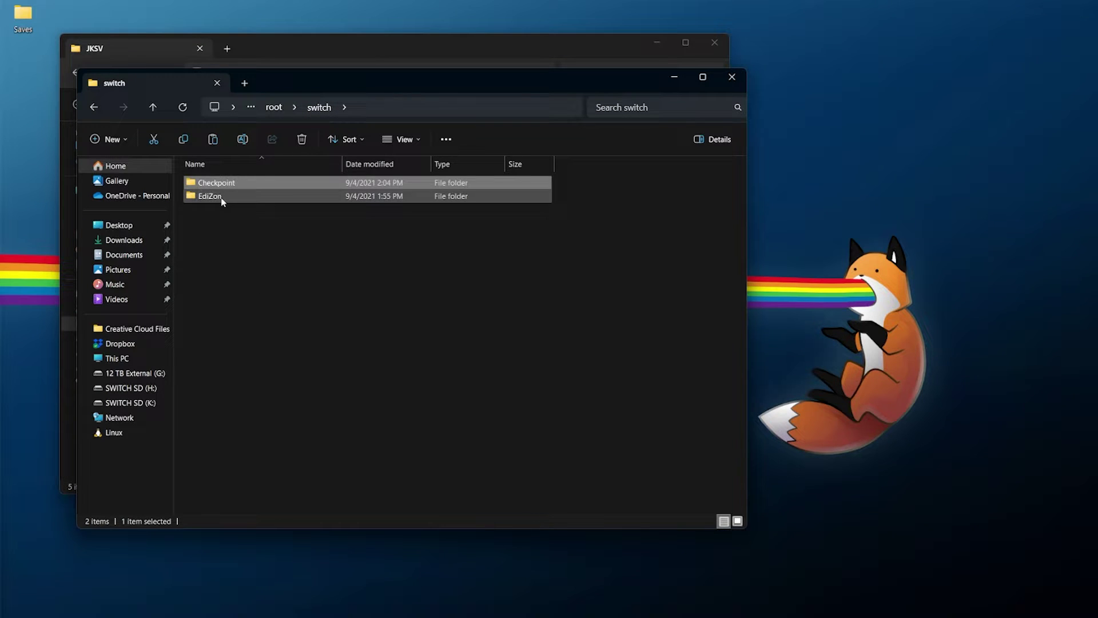
{"action": "double_click", "coordinate": [220, 195]}
{"action": "double_click", "coordinate": [214, 187]}
{"action": "left_click", "coordinate": [234, 188]}
{"action": "double_click", "coordinate": [242, 185]}
{"action": "left_click", "coordinate": [221, 194]}
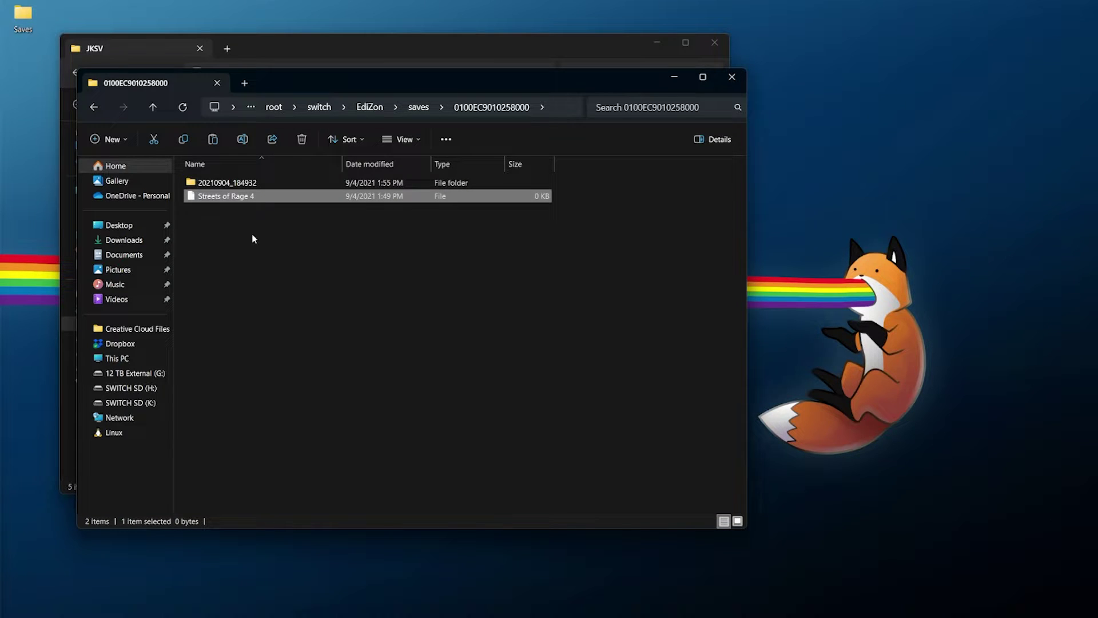
{"action": "left_click", "coordinate": [241, 186]}
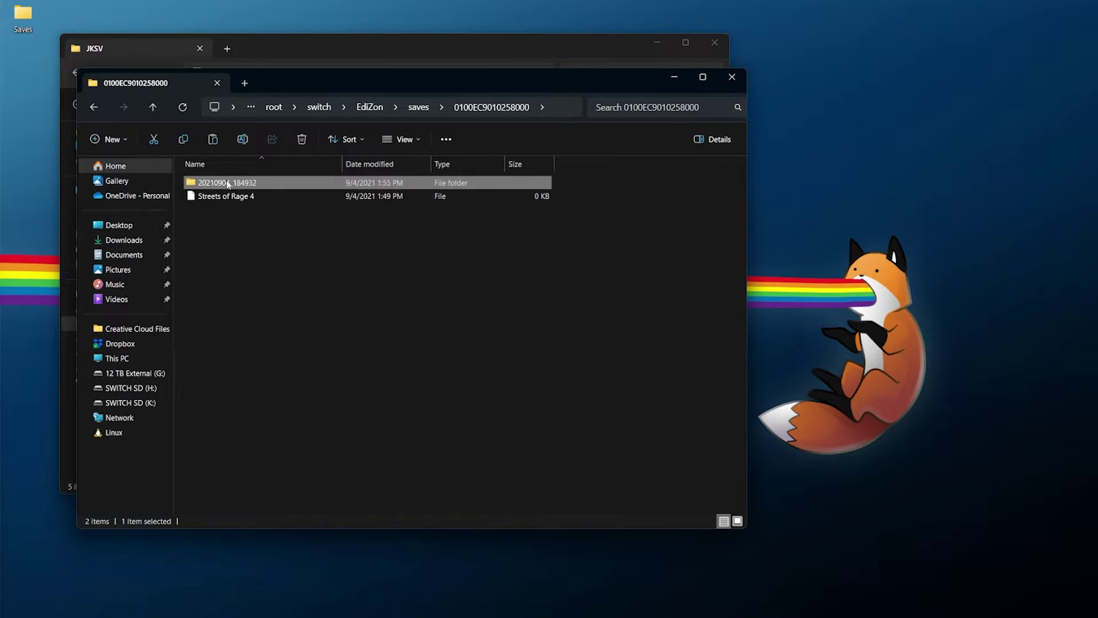
{"action": "double_click", "coordinate": [229, 185]}
{"action": "left_click_drag", "start_coordinate": [249, 264], "coordinate": [221, 171]}
{"action": "left_click", "coordinate": [274, 284]}
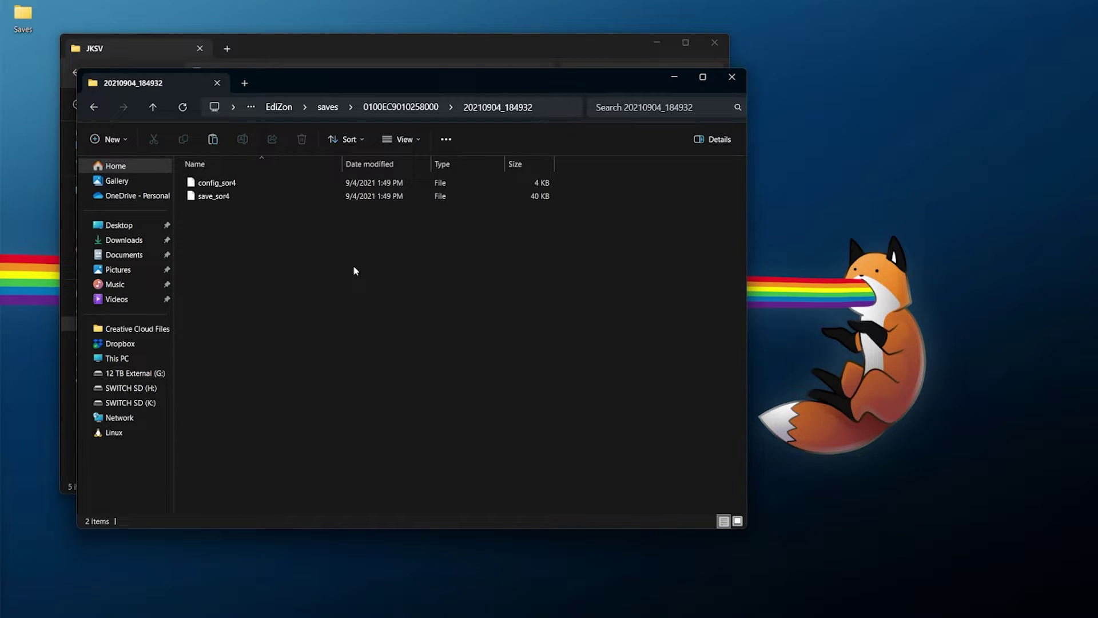
Check the files of Downloaded Save in the SD card's Streets of Rage 4 folder, and return to the root of SWITCH SD (H:)
{"action": "left_click", "coordinate": [255, 36]}
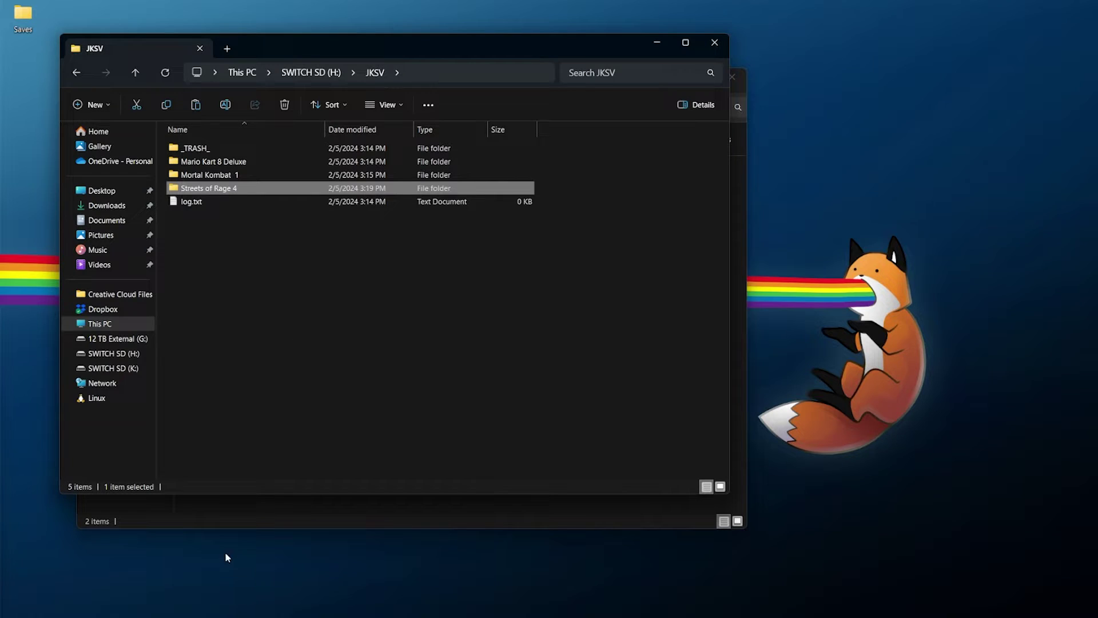
{"action": "double_click", "coordinate": [249, 193]}
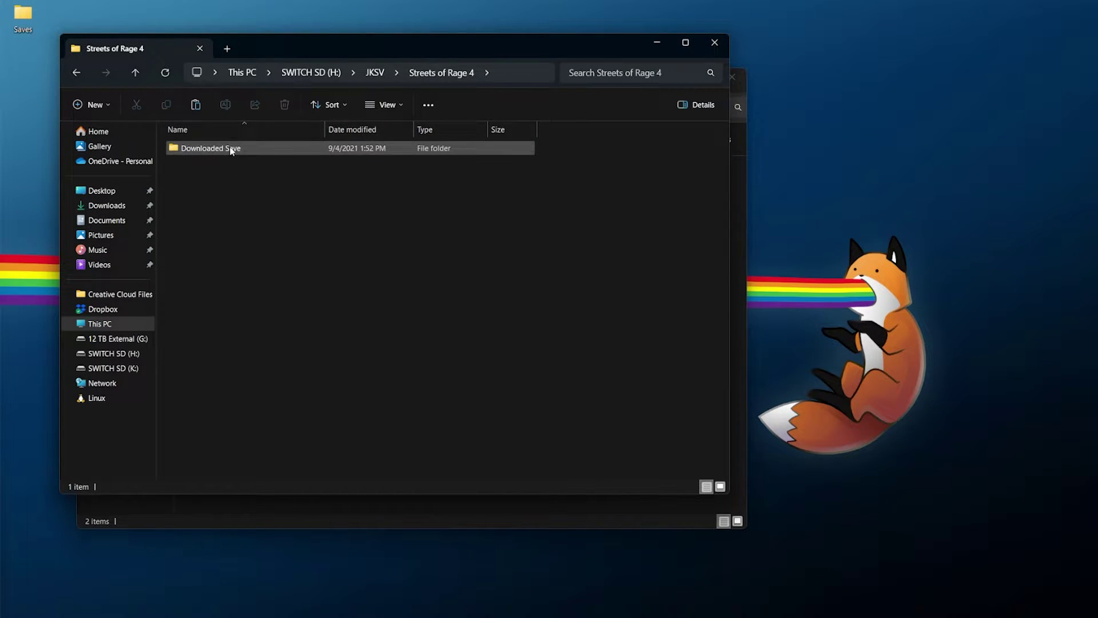
{"action": "double_click", "coordinate": [231, 149]}
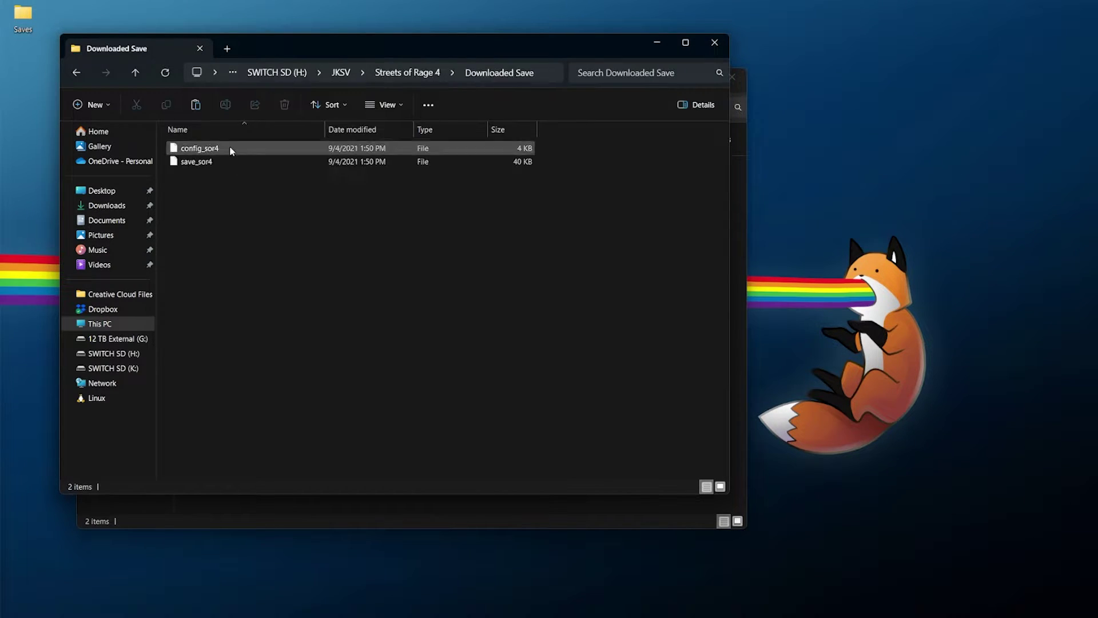
{"action": "left_click", "coordinate": [293, 75]}
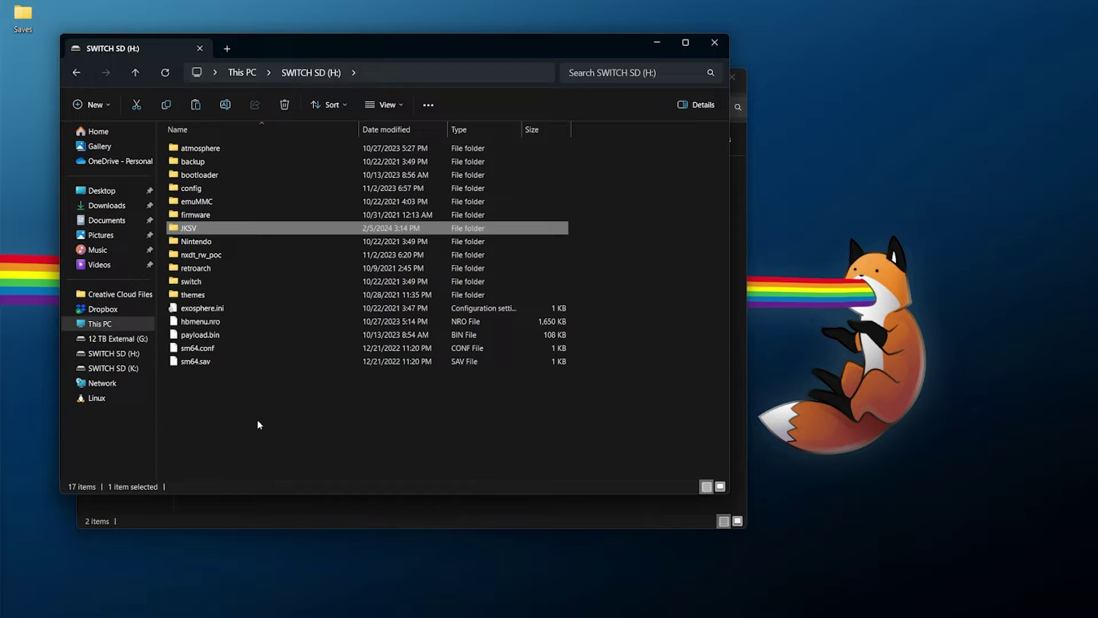
Extract Mario Kart 8 Deluxe.zip in the Saves folder into its own folder, and look through the extracted files
{"action": "left_click", "coordinate": [259, 505]}
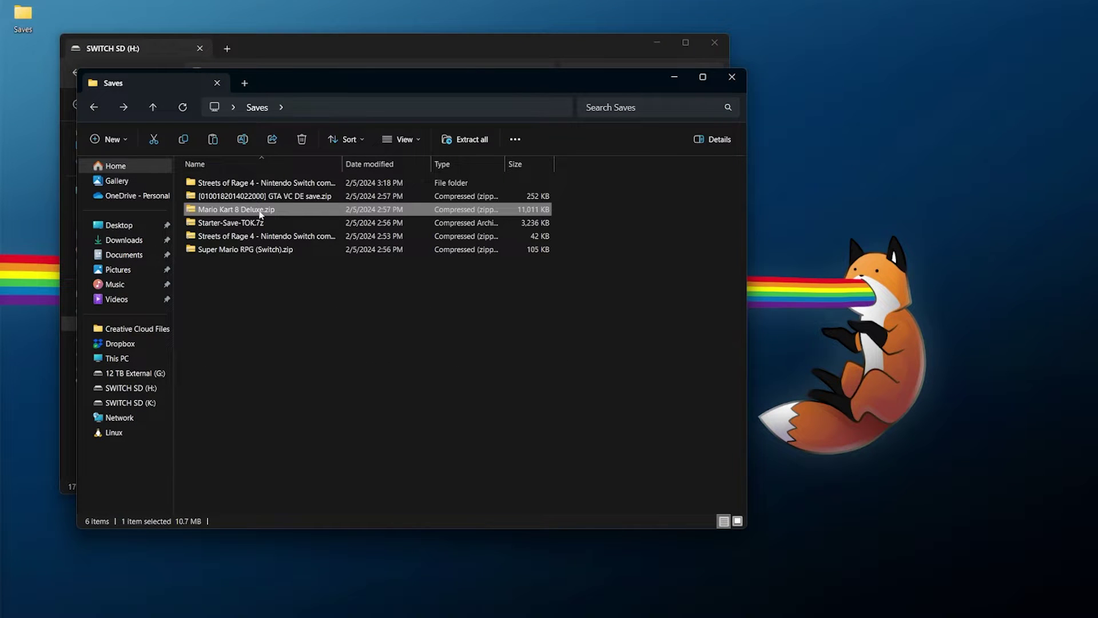
{"action": "right_click", "coordinate": [288, 213]}
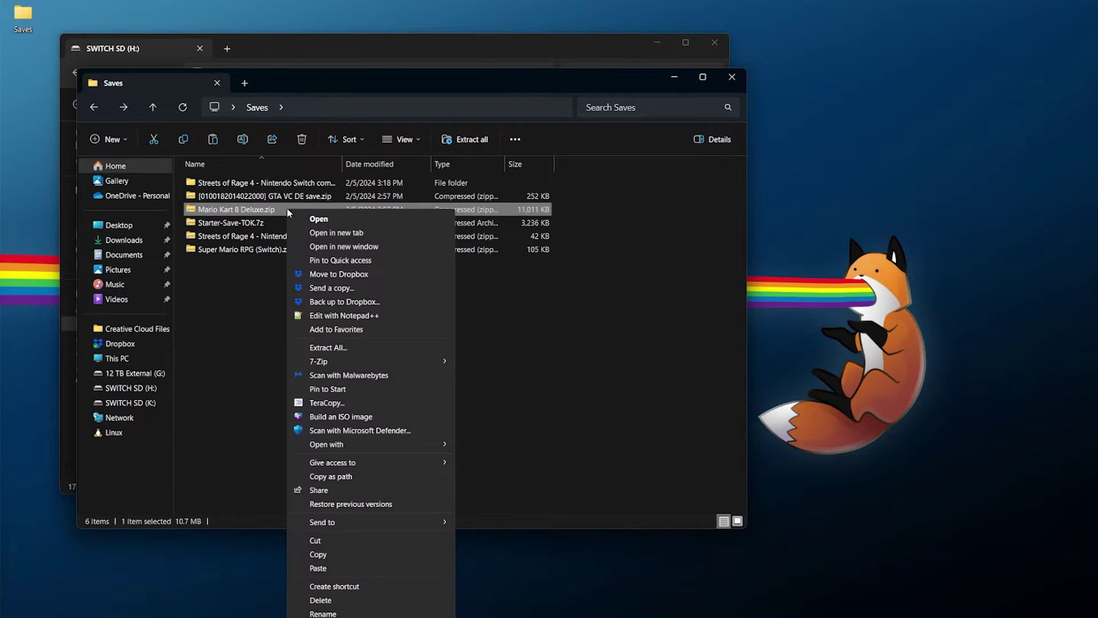
{"action": "mouse_move", "coordinate": [433, 359]}
{"action": "left_click", "coordinate": [552, 424]}
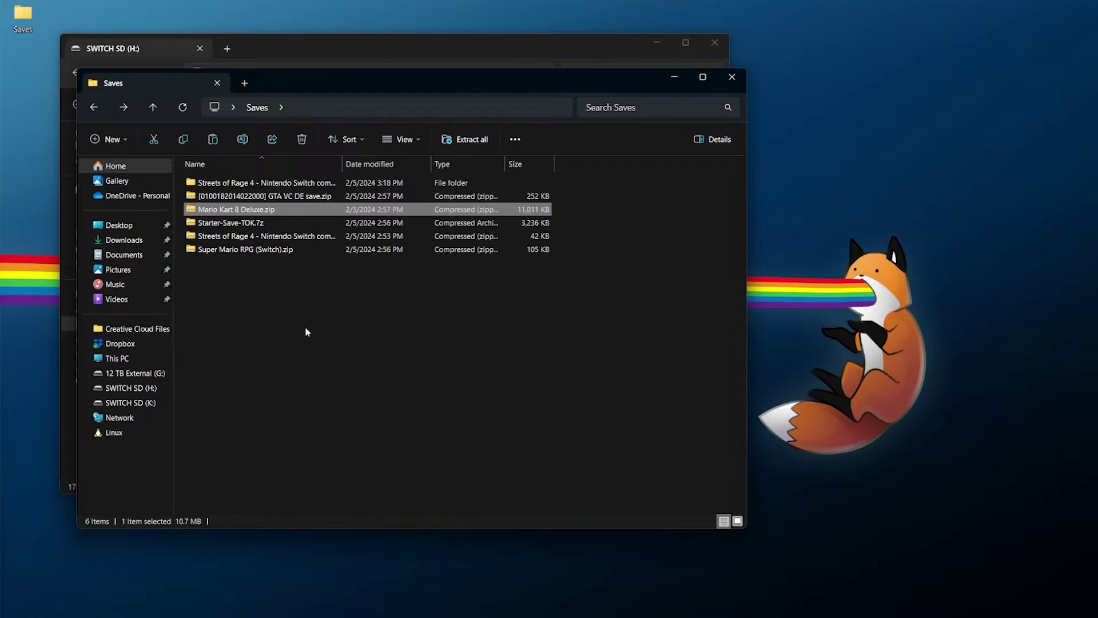
{"action": "left_click", "coordinate": [236, 184]}
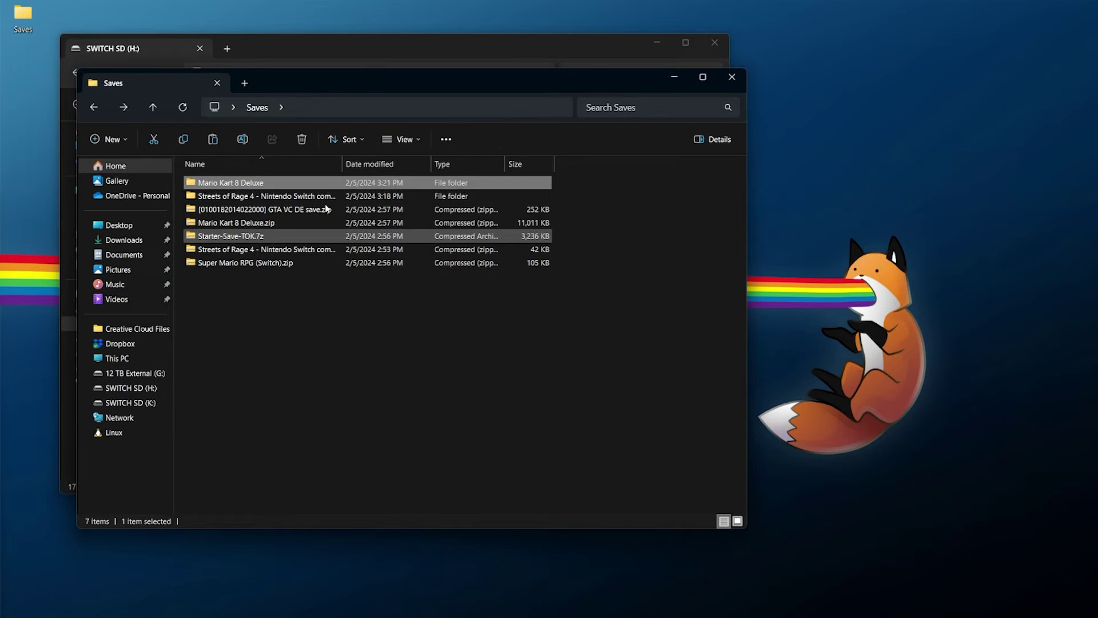
{"action": "double_click", "coordinate": [278, 183]}
{"action": "scroll", "coordinate": [269, 244], "scroll_direction": "down", "scroll_amount": 15}
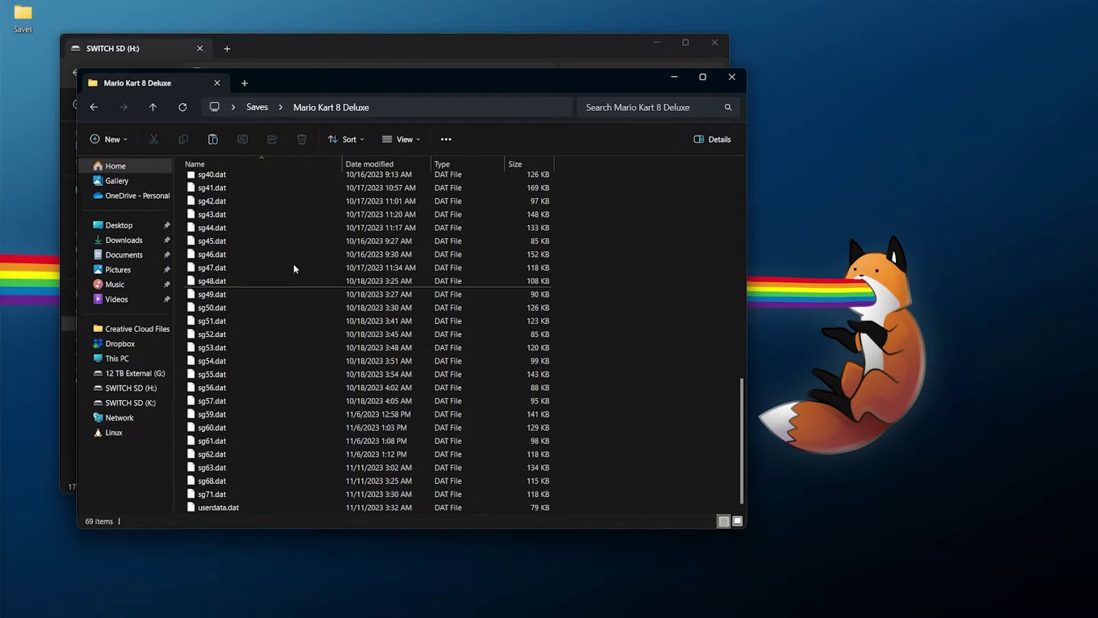
{"action": "scroll", "coordinate": [348, 387], "scroll_direction": "up", "scroll_amount": 15}
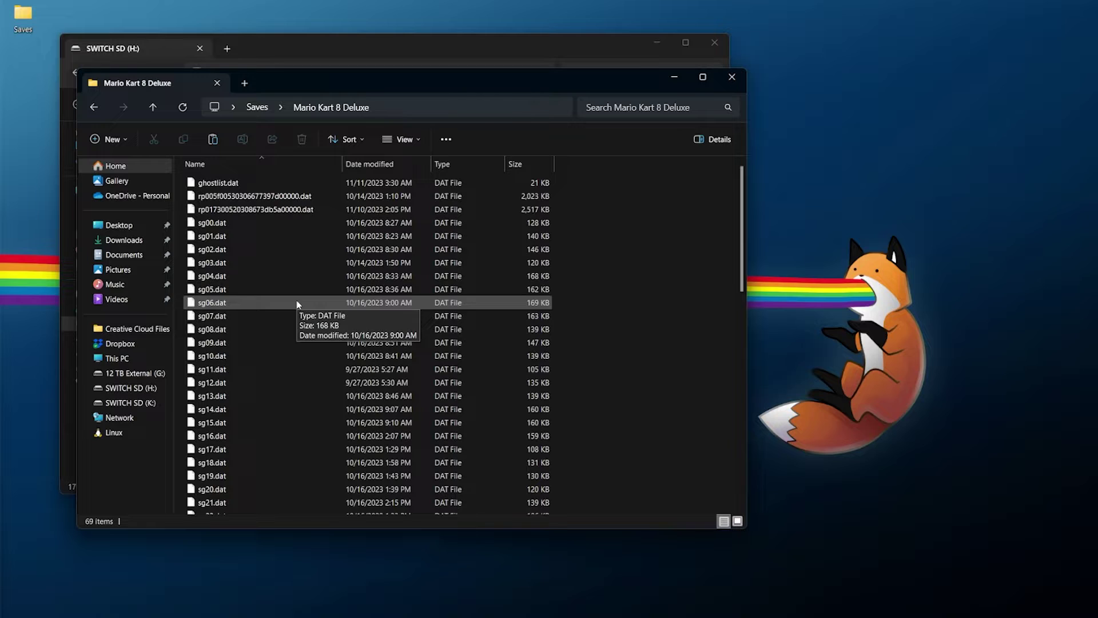
Cut all the save files in the extracted Mario Kart 8 Deluxe folder
{"action": "left_click", "coordinate": [260, 184]}
{"action": "key", "text": "ctrl+a"}
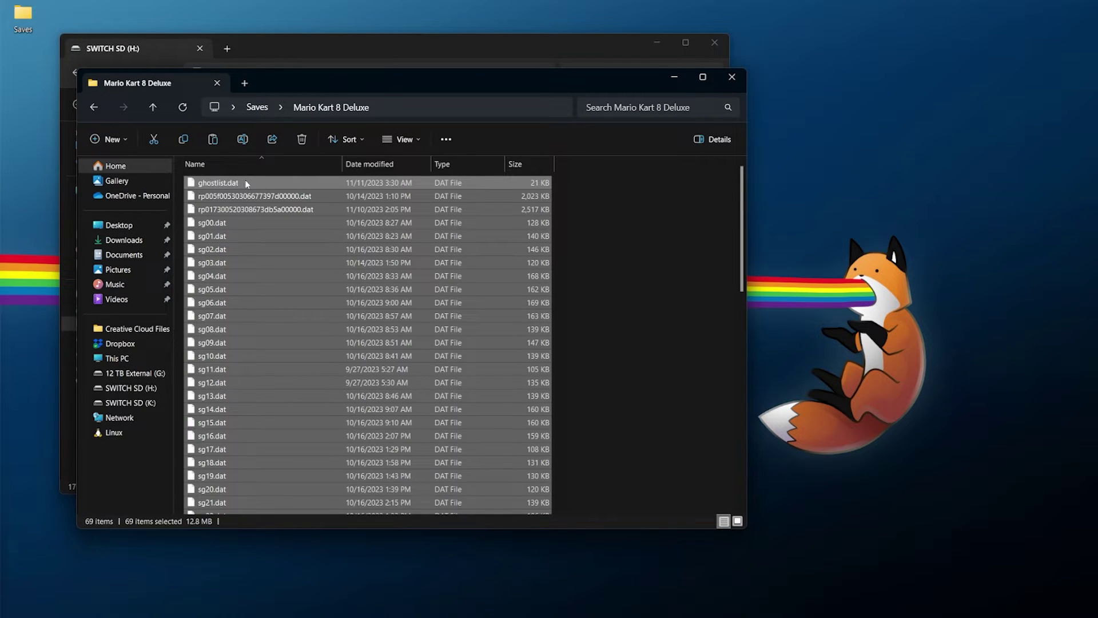
{"action": "right_click", "coordinate": [245, 180]}
{"action": "left_click", "coordinate": [296, 366]}
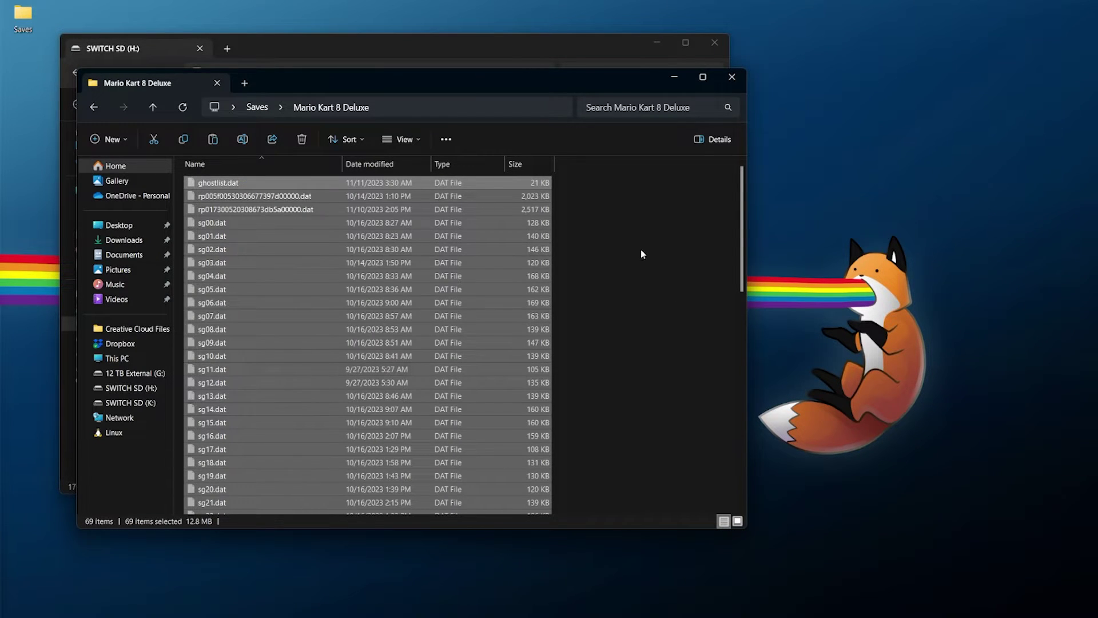
Create a folder named Downloaded MK8 Save inside the extracted Mario Kart 8 Deluxe folder and open it
{"action": "left_click", "coordinate": [574, 329]}
{"action": "right_click", "coordinate": [565, 215]}
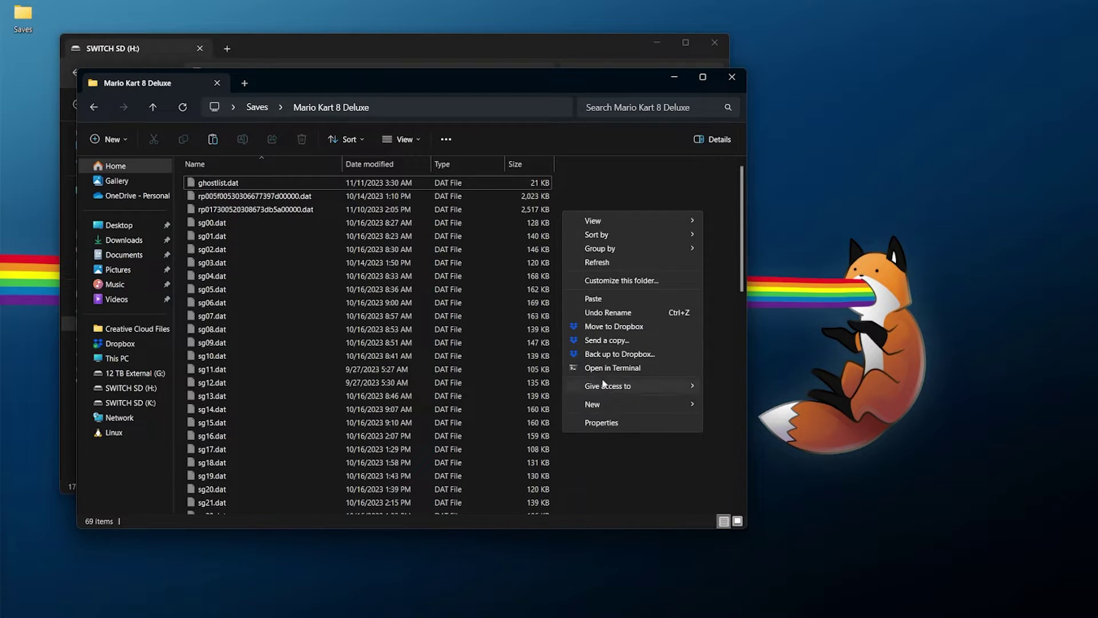
{"action": "mouse_move", "coordinate": [658, 404]}
{"action": "left_click", "coordinate": [743, 407]}
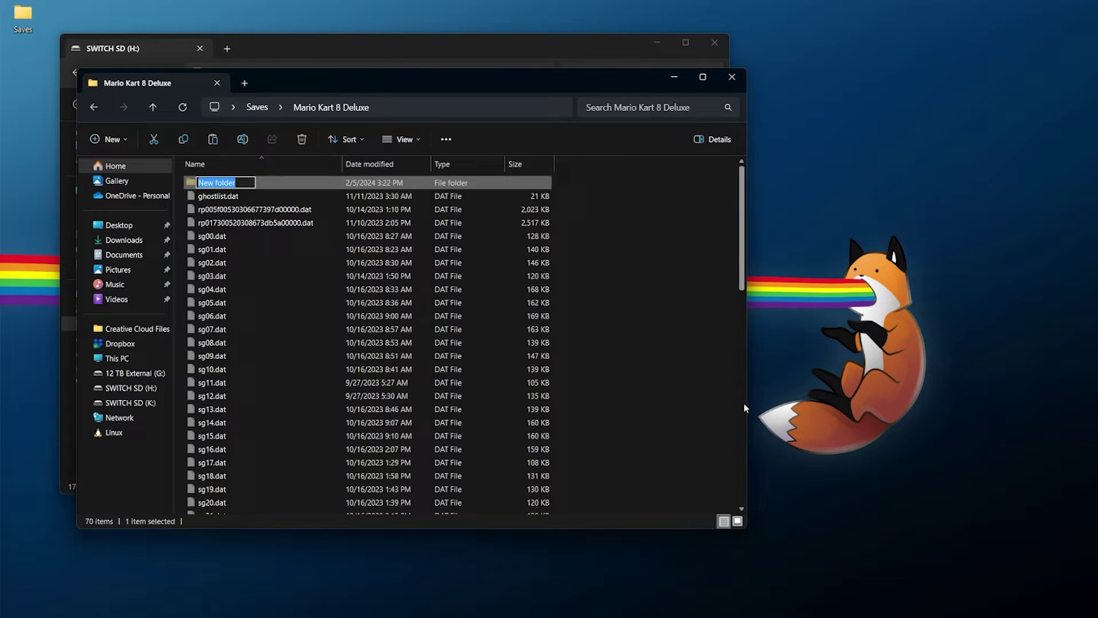
{"action": "type", "text": "Downl"}
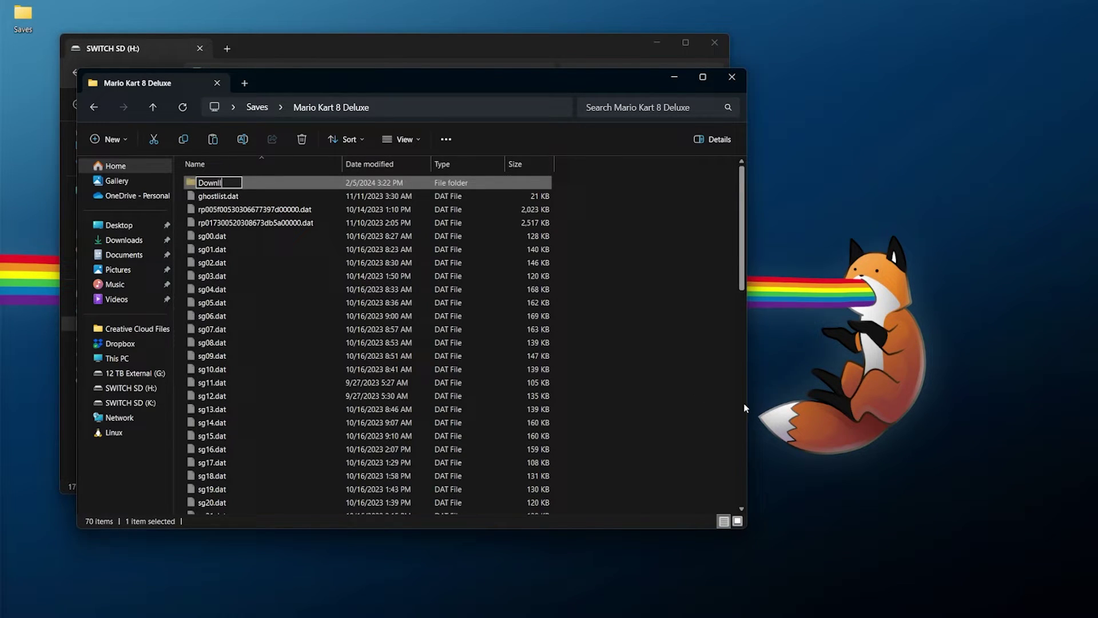
{"action": "type", "text": "oaded MK8 Save"}
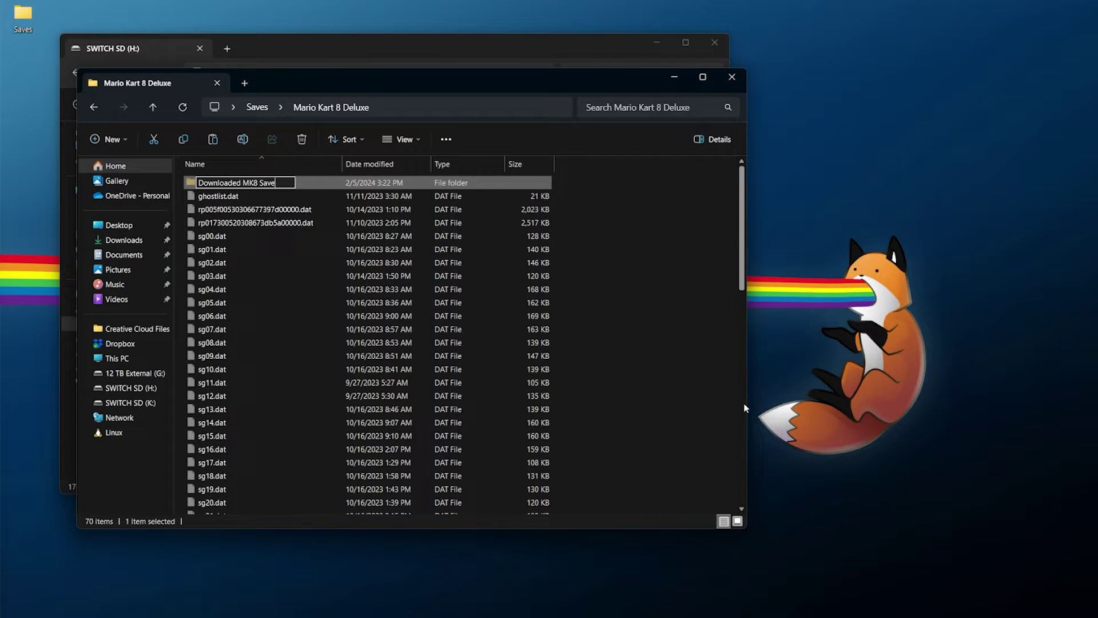
{"action": "key", "text": "Return"}
{"action": "key", "text": "Return"}
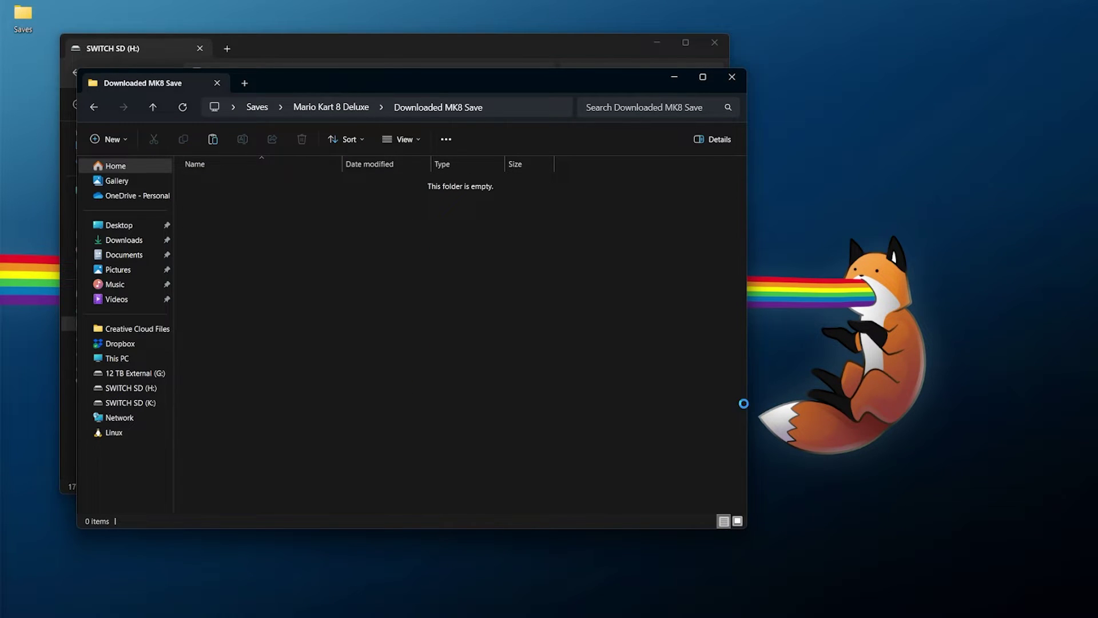
Paste the cut save files into Downloaded MK8 Save, check the folder structure, and return to the Saves folder
{"action": "key", "text": "ctrl+v"}
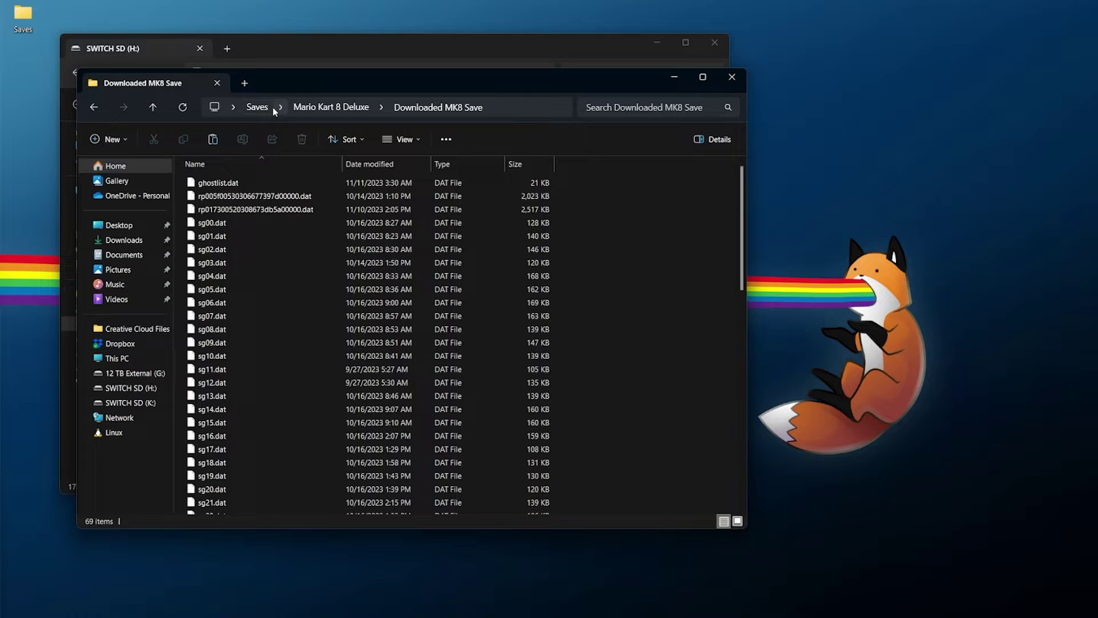
{"action": "left_click", "coordinate": [258, 108]}
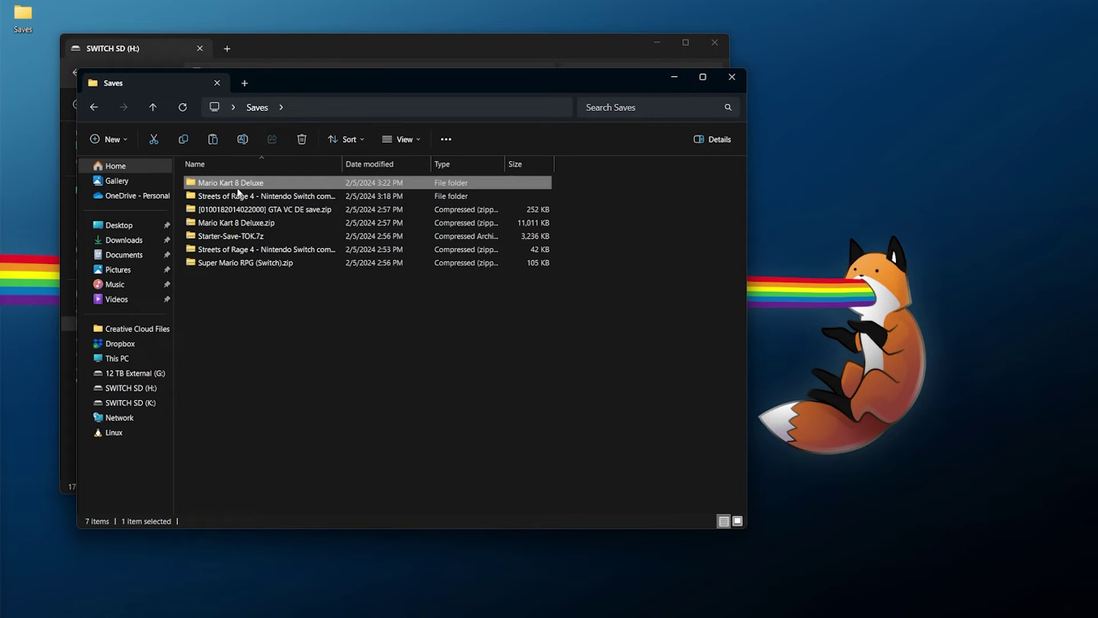
{"action": "double_click", "coordinate": [237, 187]}
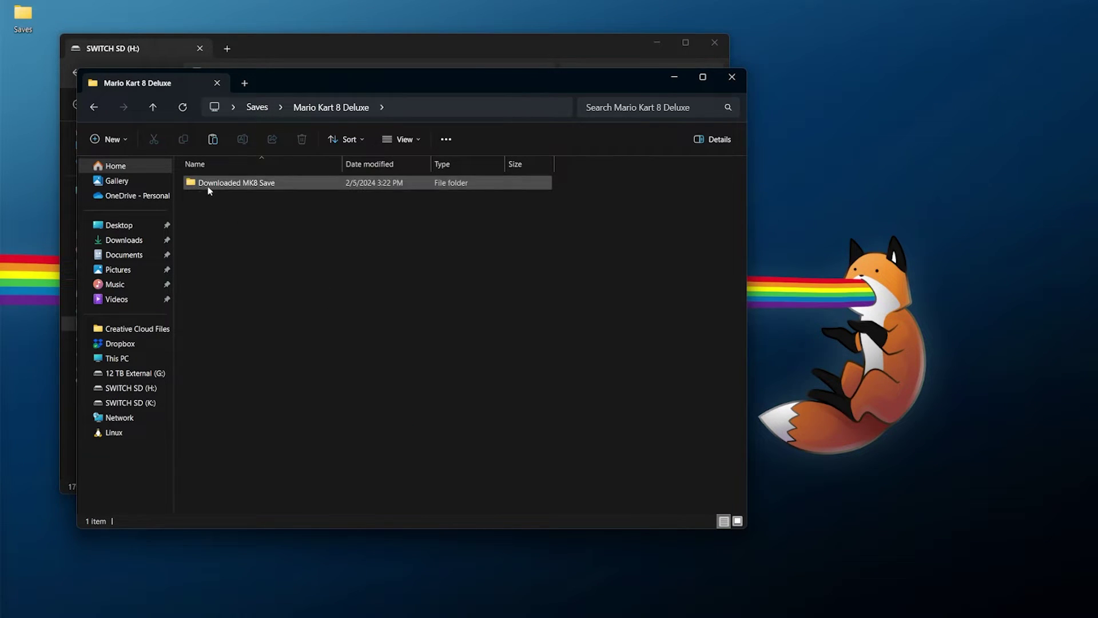
{"action": "left_click", "coordinate": [229, 183]}
{"action": "double_click", "coordinate": [229, 180]}
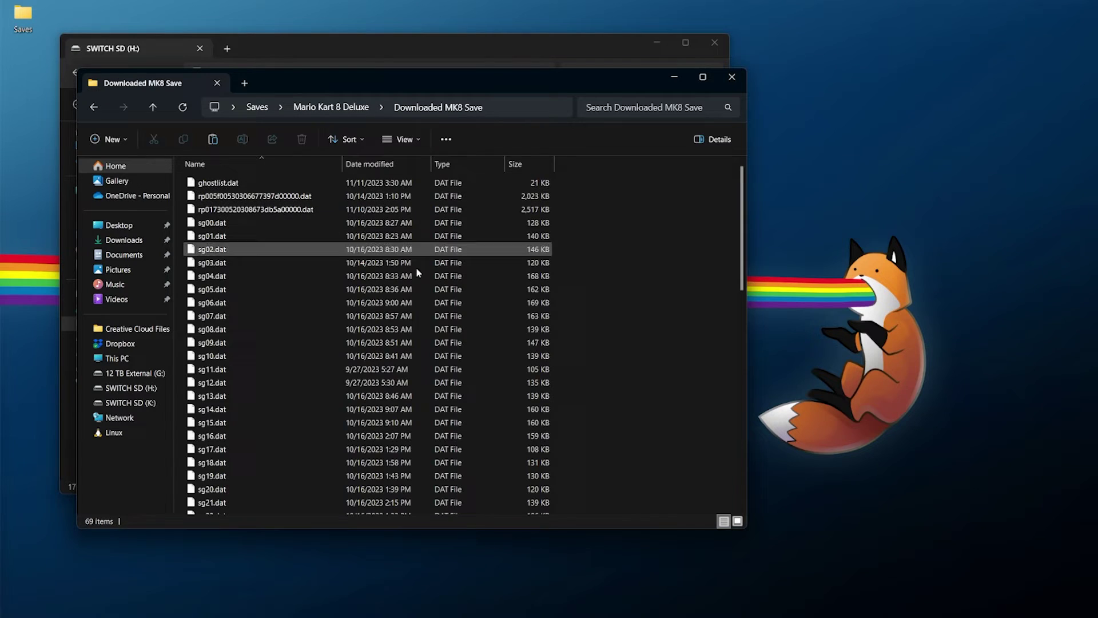
{"action": "left_click", "coordinate": [257, 107]}
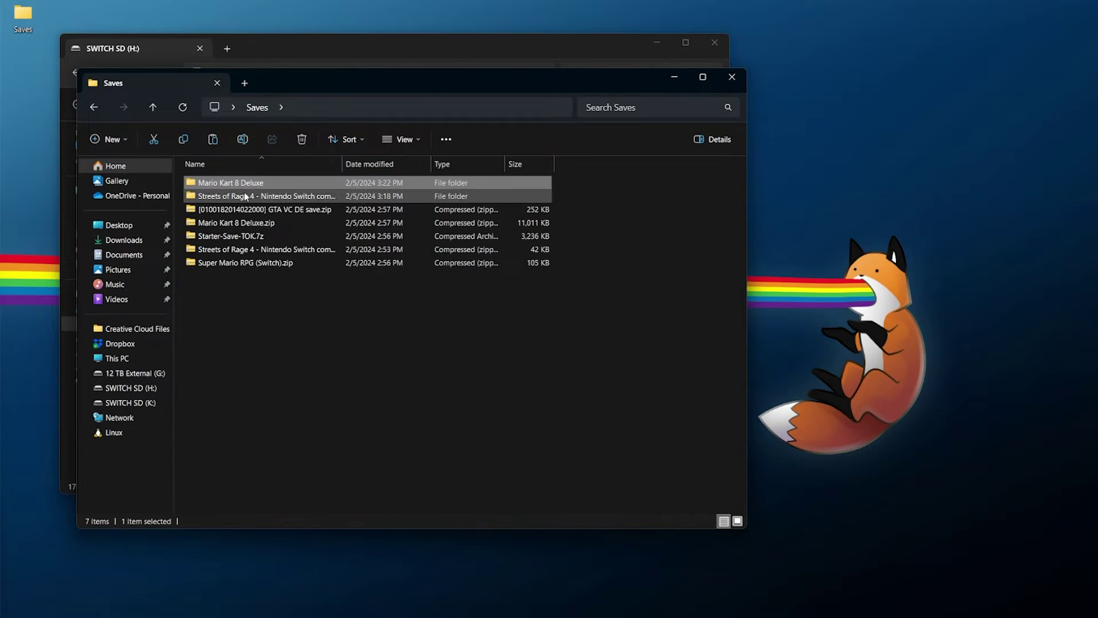
Copy the extracted Mario Kart 8 Deluxe folder from Saves into the JKSV folder on SWITCH SD (H:)
{"action": "right_click", "coordinate": [230, 182]}
{"action": "left_click", "coordinate": [269, 573]}
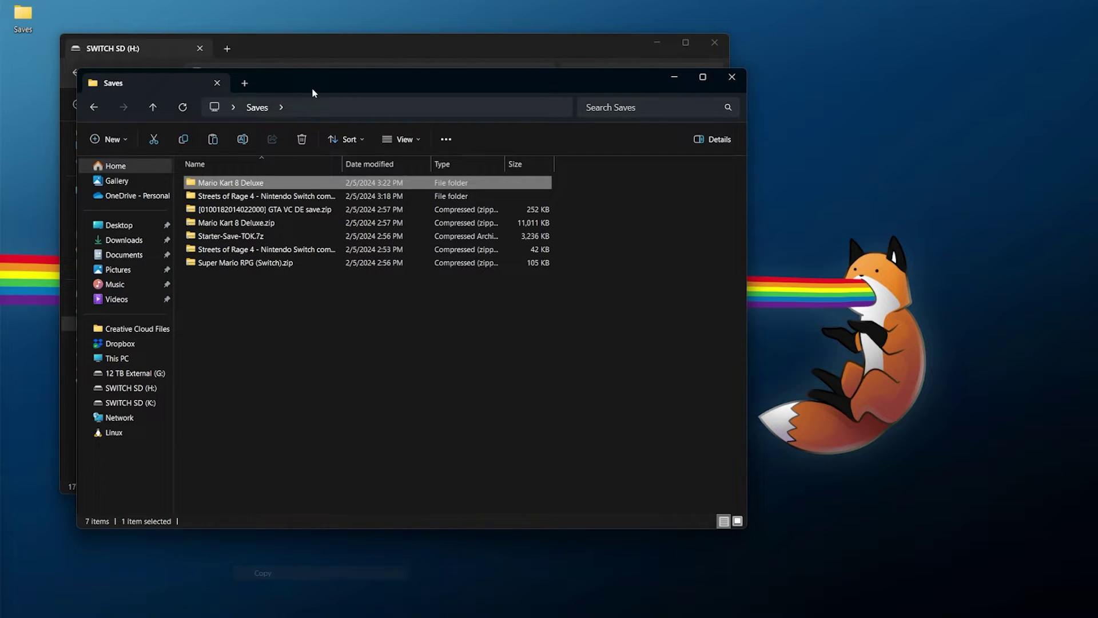
{"action": "left_click", "coordinate": [270, 50]}
{"action": "double_click", "coordinate": [215, 229]}
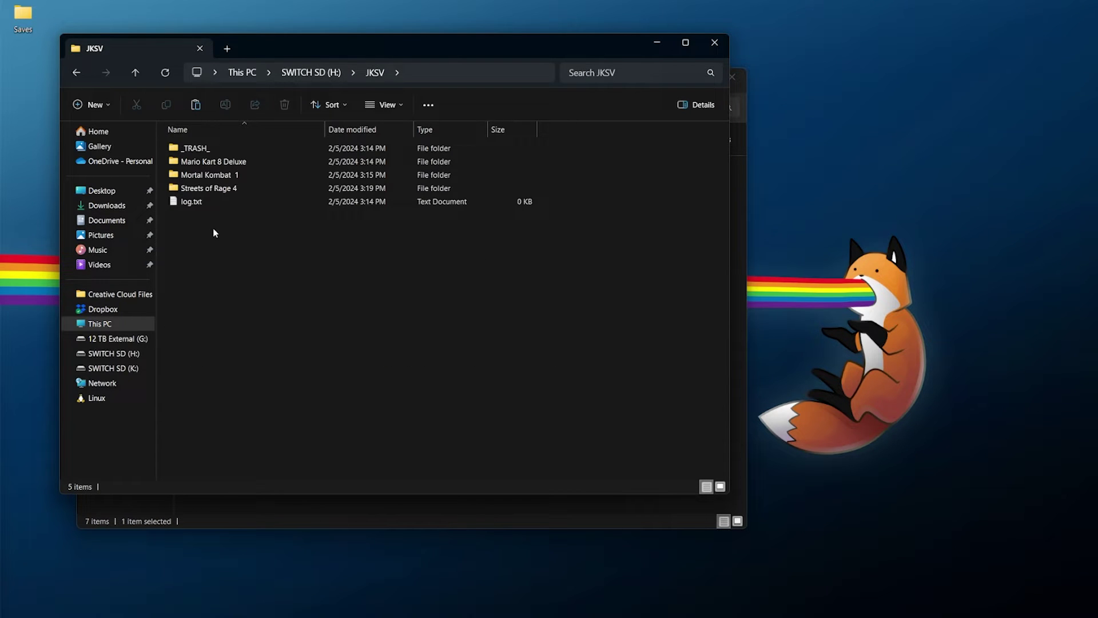
{"action": "right_click", "coordinate": [213, 231]}
{"action": "left_click", "coordinate": [249, 314]}
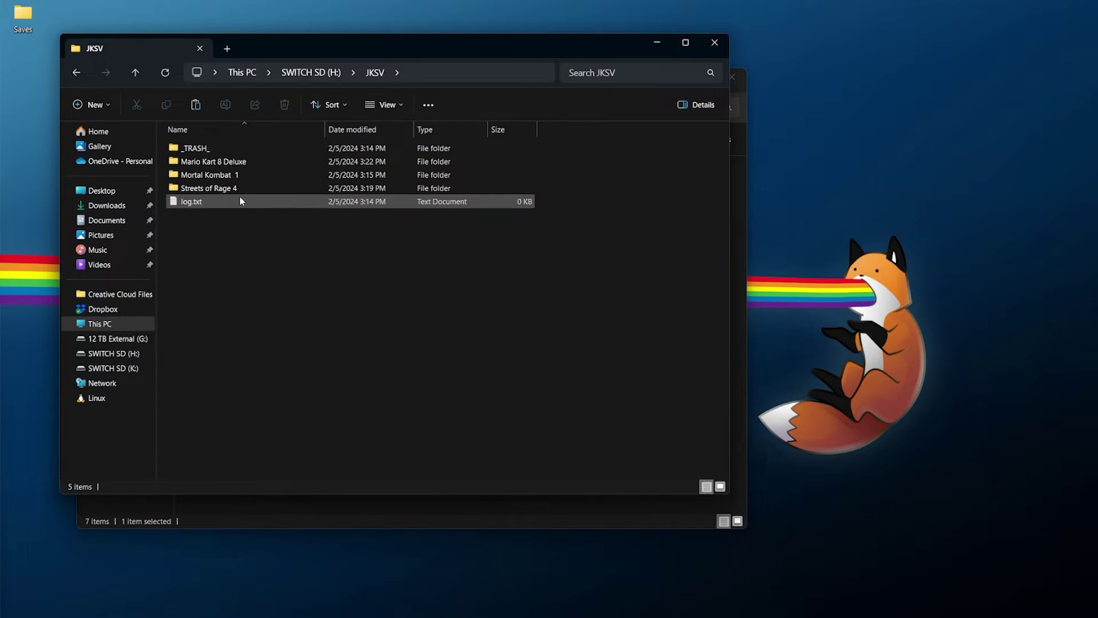
Return to the drive overview in This PC and eject the SWITCH SD (H:) drive
{"action": "left_click", "coordinate": [103, 323]}
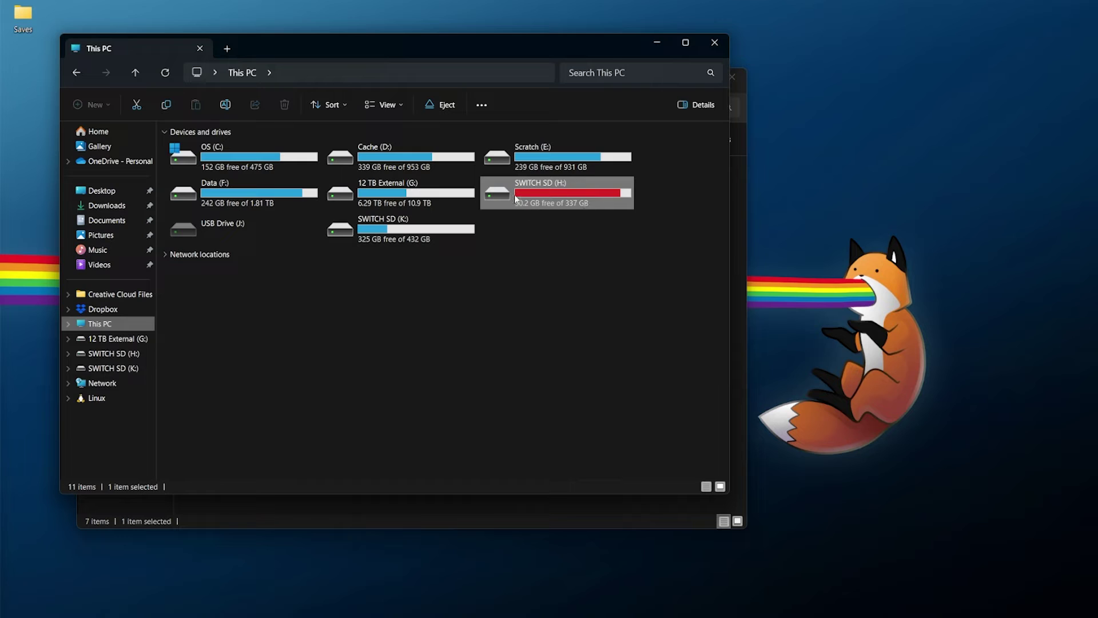
{"action": "right_click", "coordinate": [517, 199]}
{"action": "left_click", "coordinate": [569, 444]}
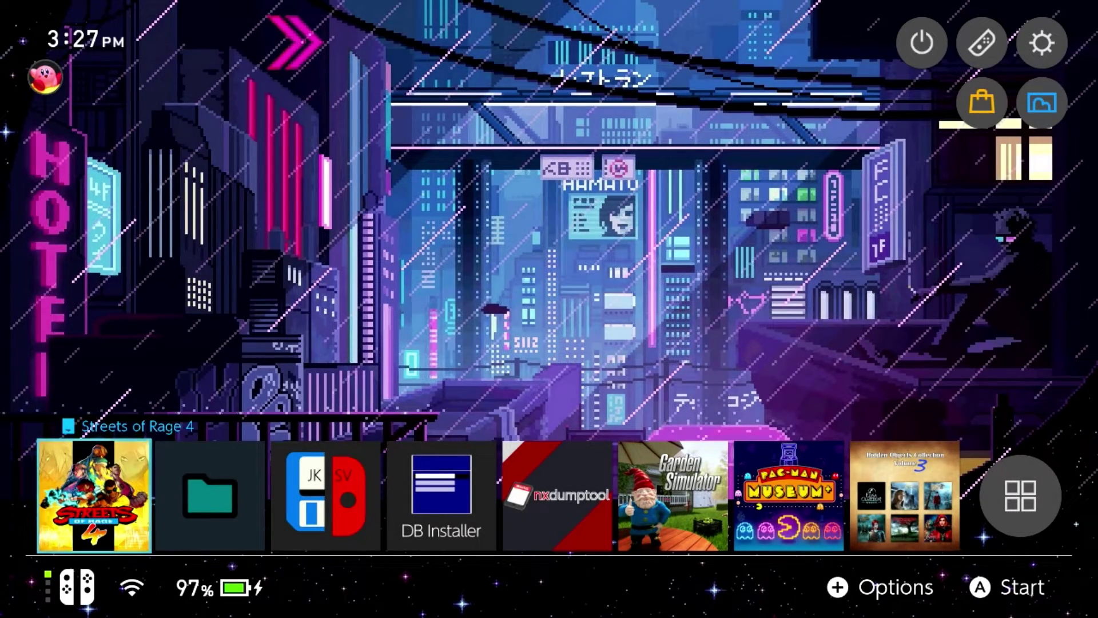
Switch to the Nintendo Switch home screen and start Streets of Rage 4
{"action": "key", "text": "Return"}
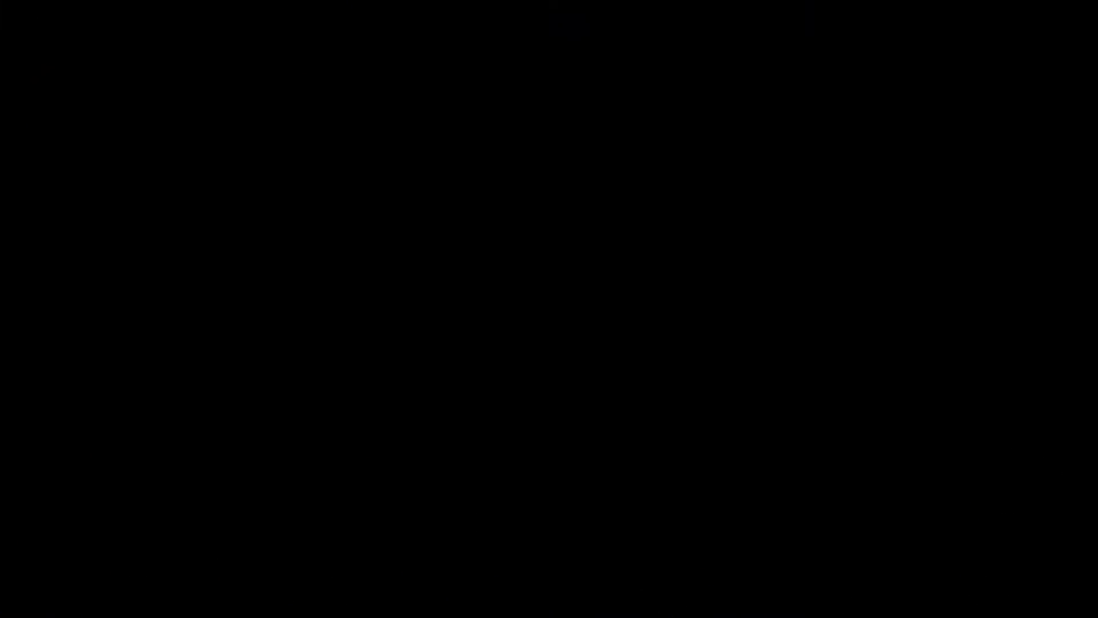